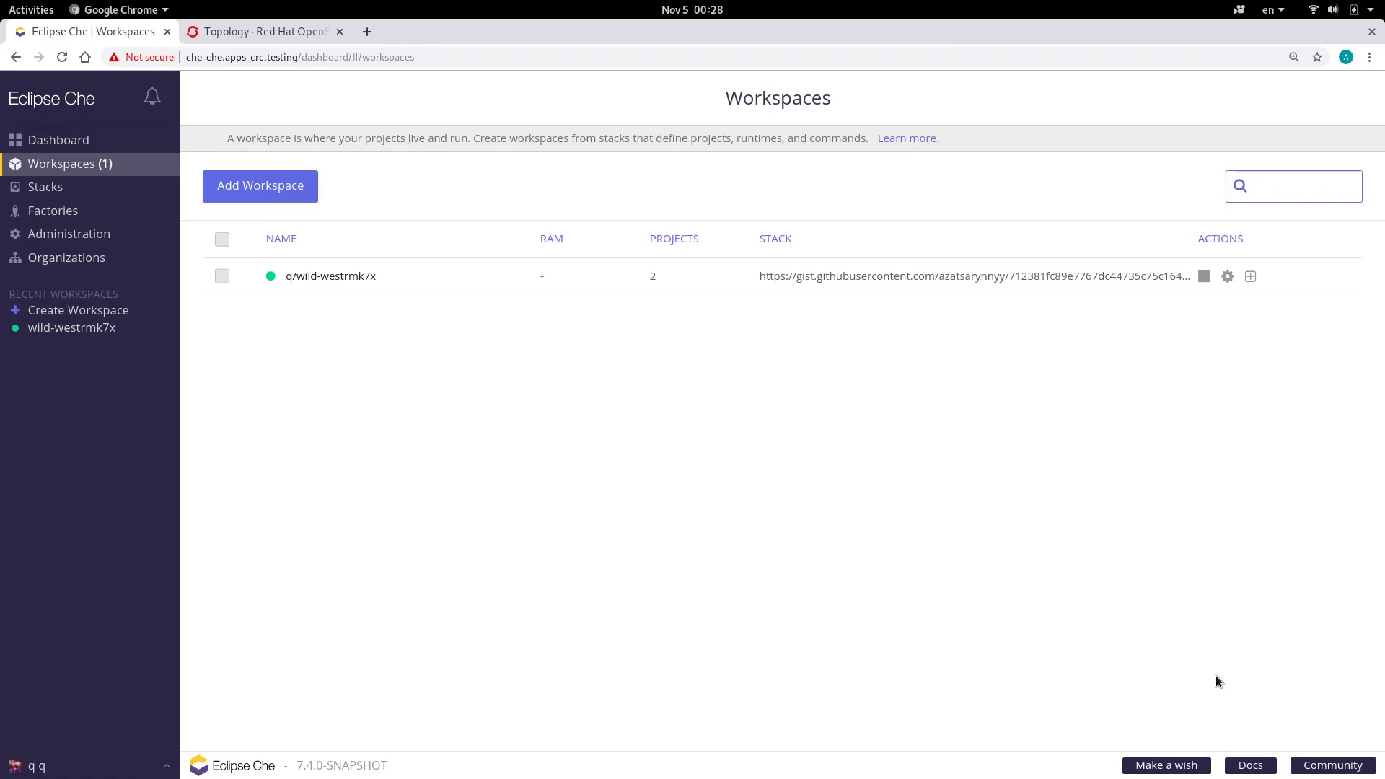
Examine the wild-westrmk7x workspace's devfile, including its backend and frontend projects, components, OpenShift connector plugin and Maven command.
left_click(467, 275)
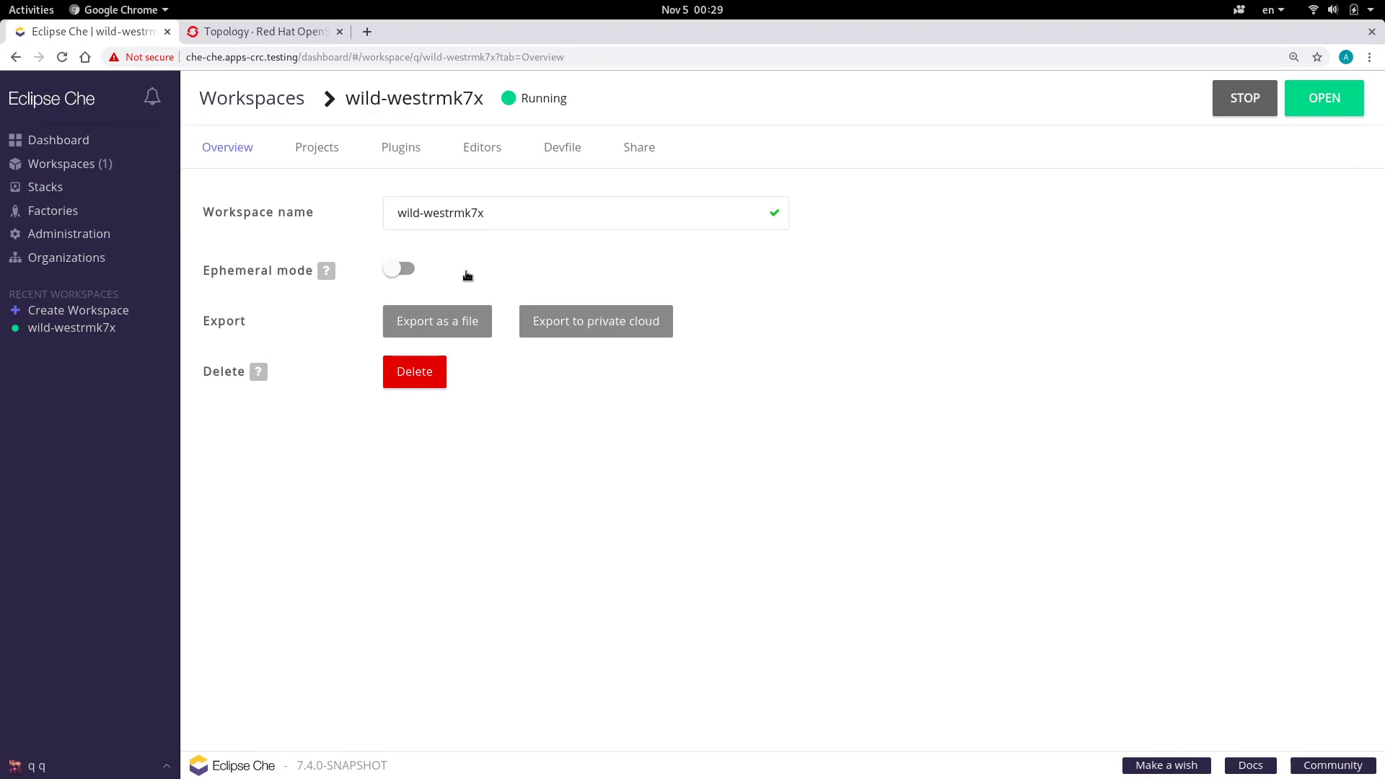
left_click(565, 154)
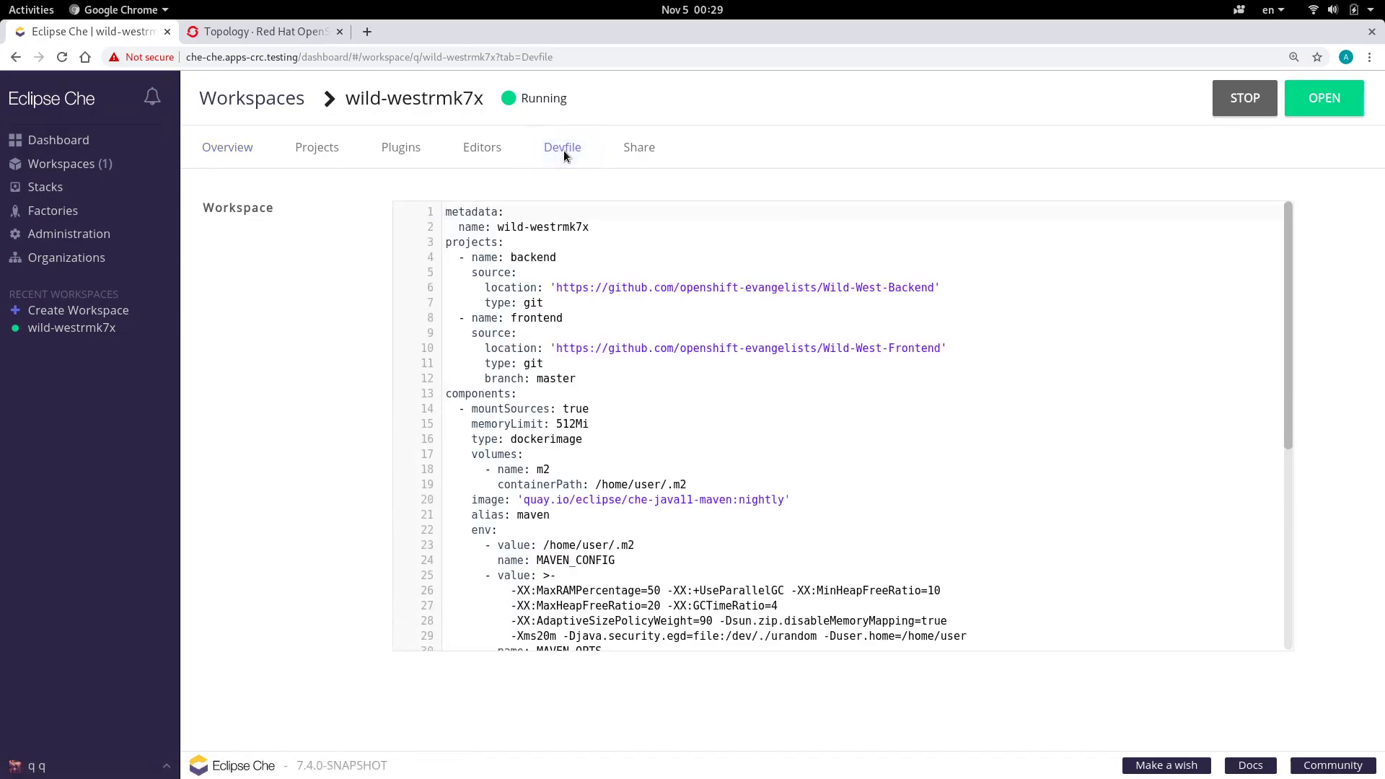
left_click(503, 257)
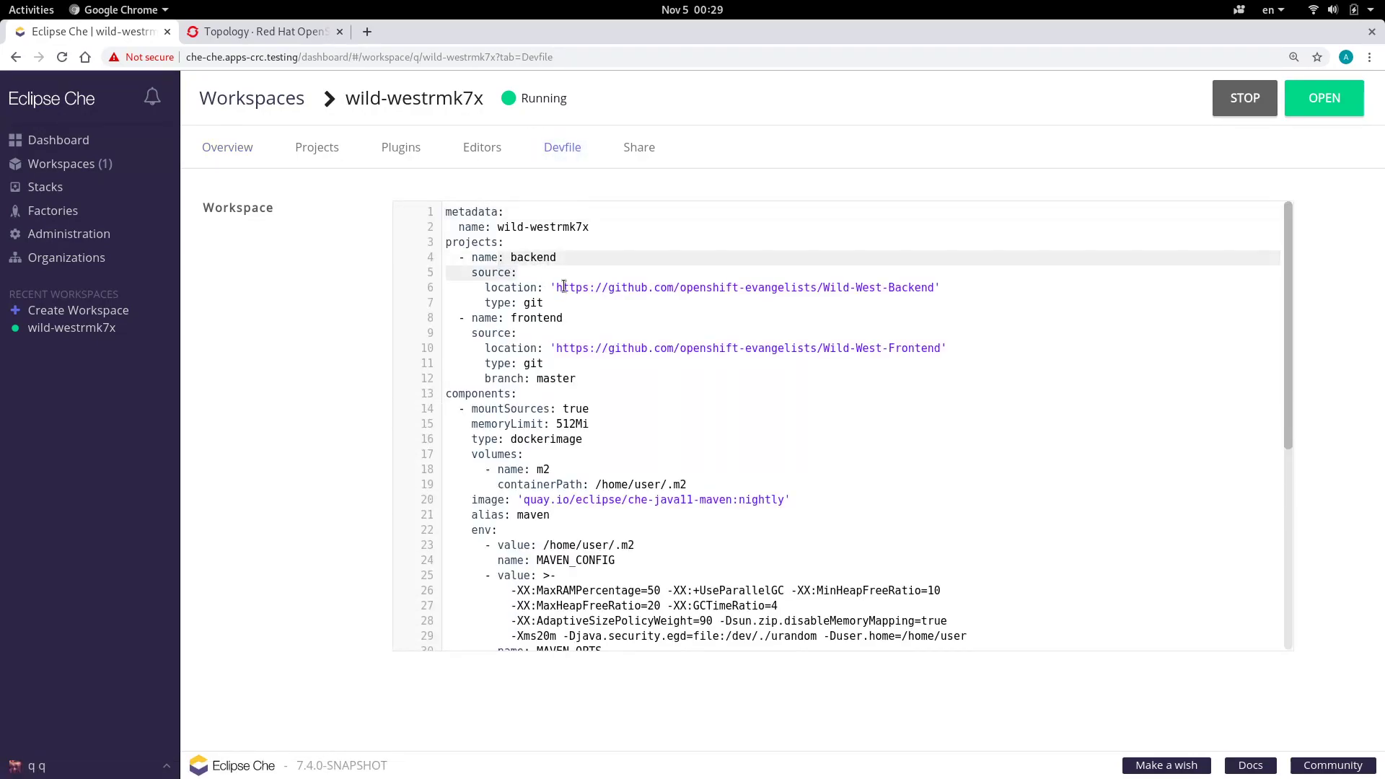
left_click_drag(563, 285, 590, 299)
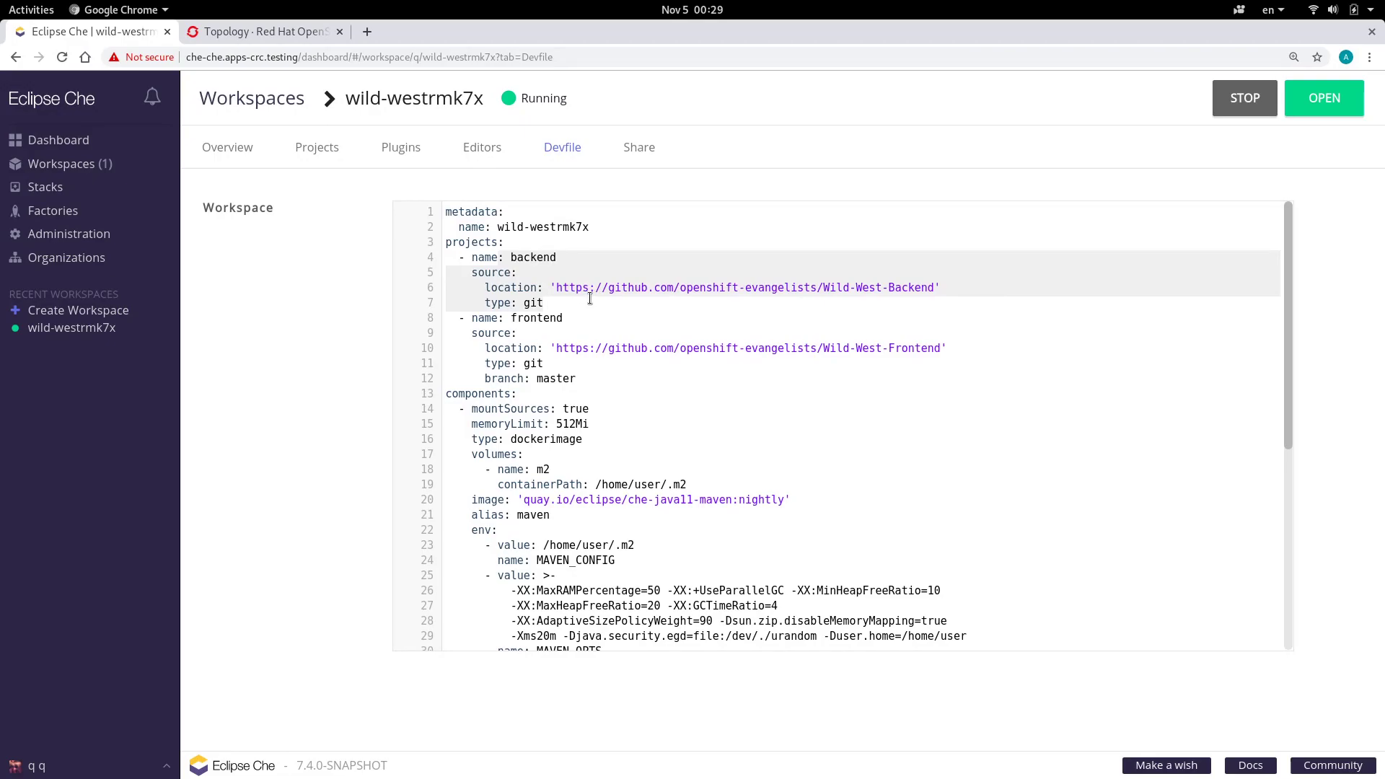
left_click_drag(506, 318, 593, 377)
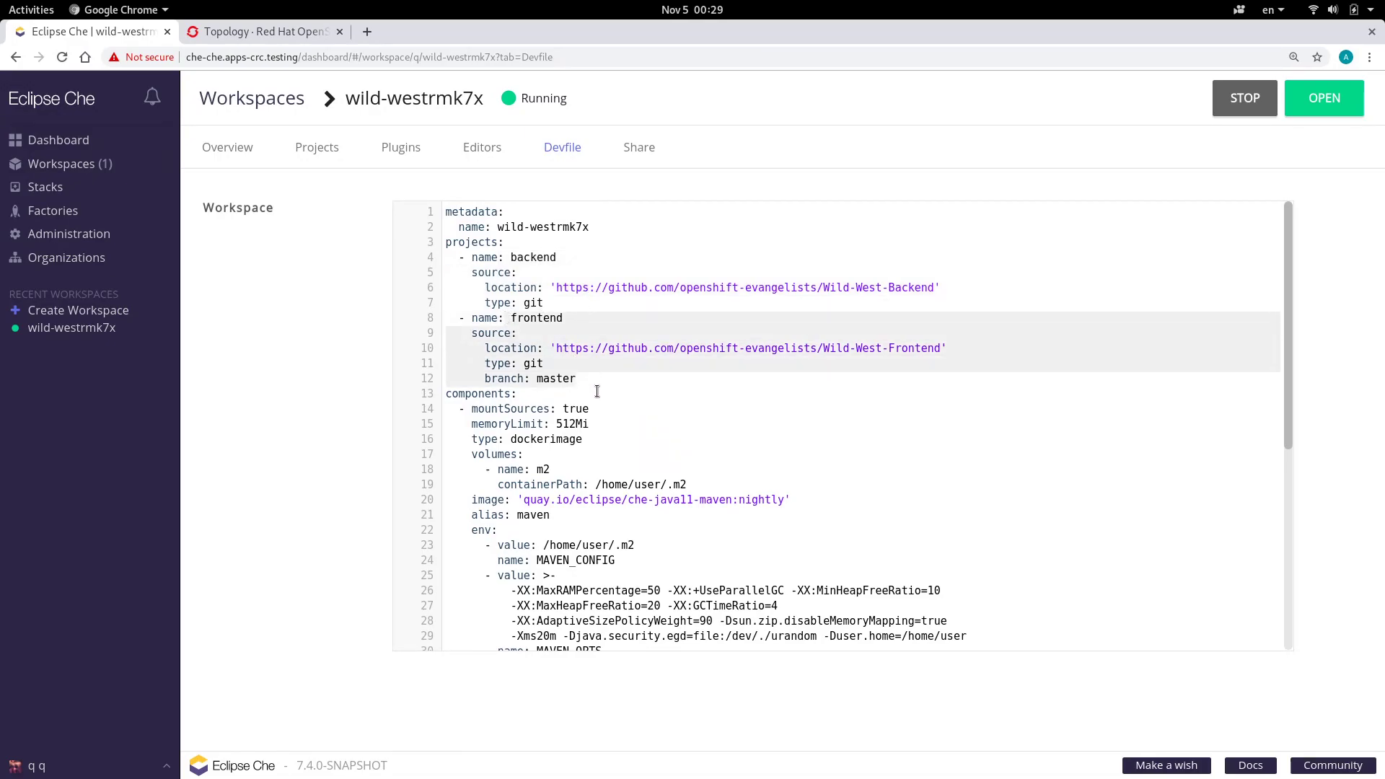
left_click(606, 397)
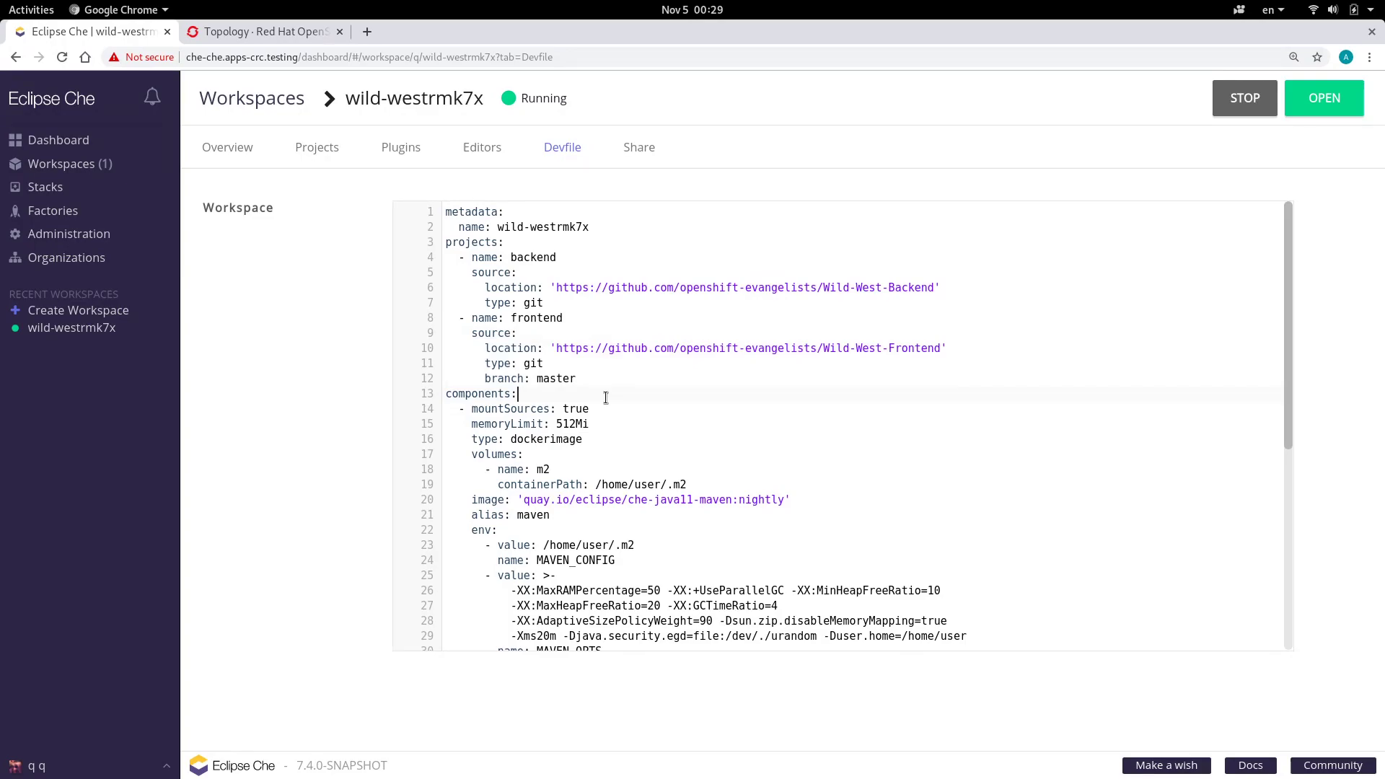
scroll(605, 397, "down", 2)
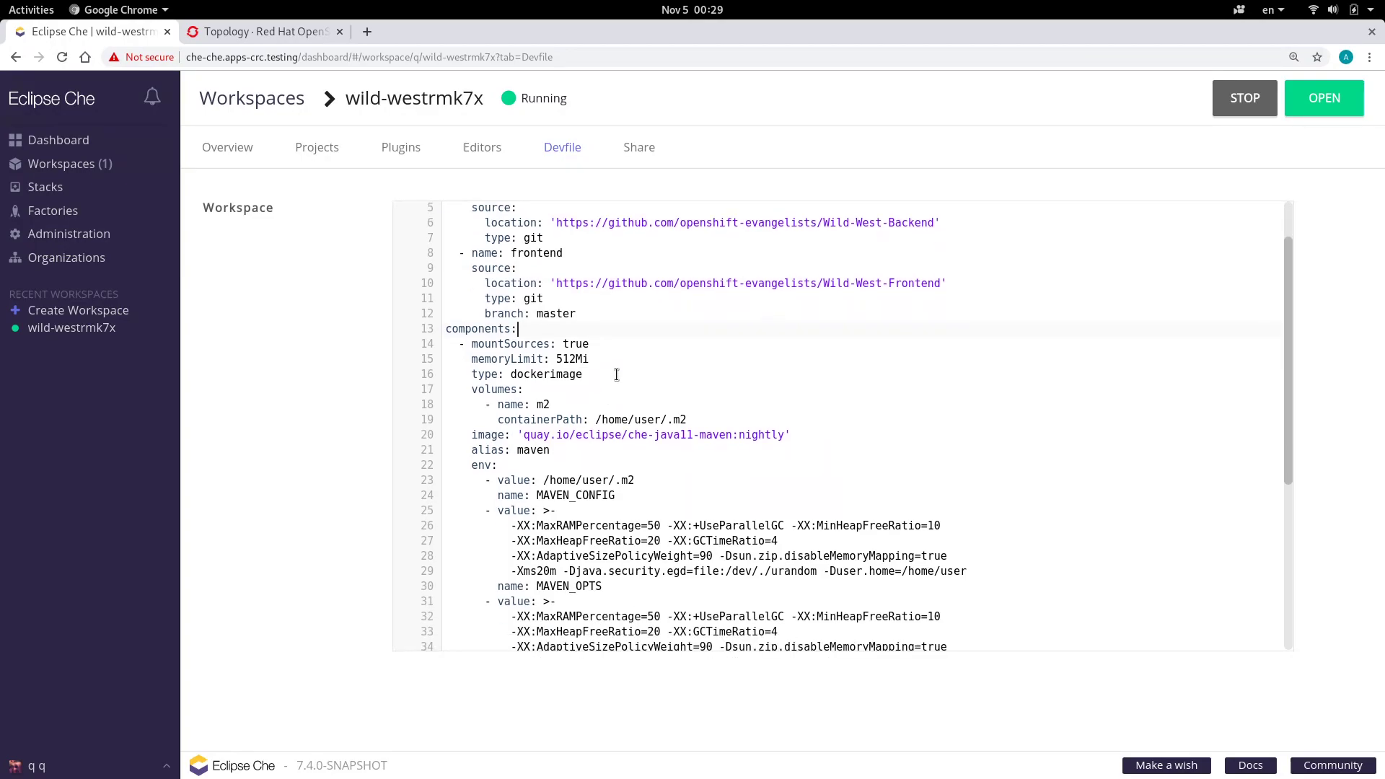
scroll(619, 370, "down", 5)
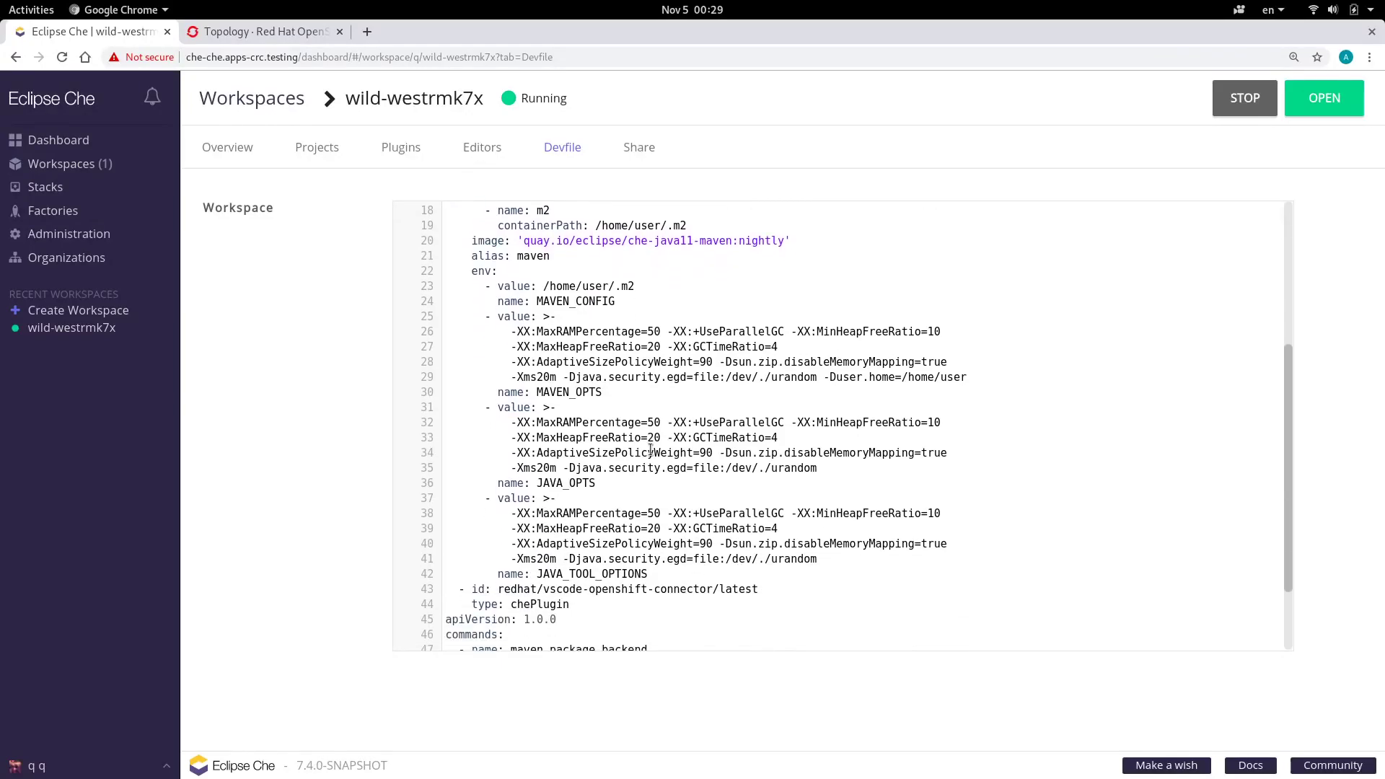
scroll(650, 448, "down", 3)
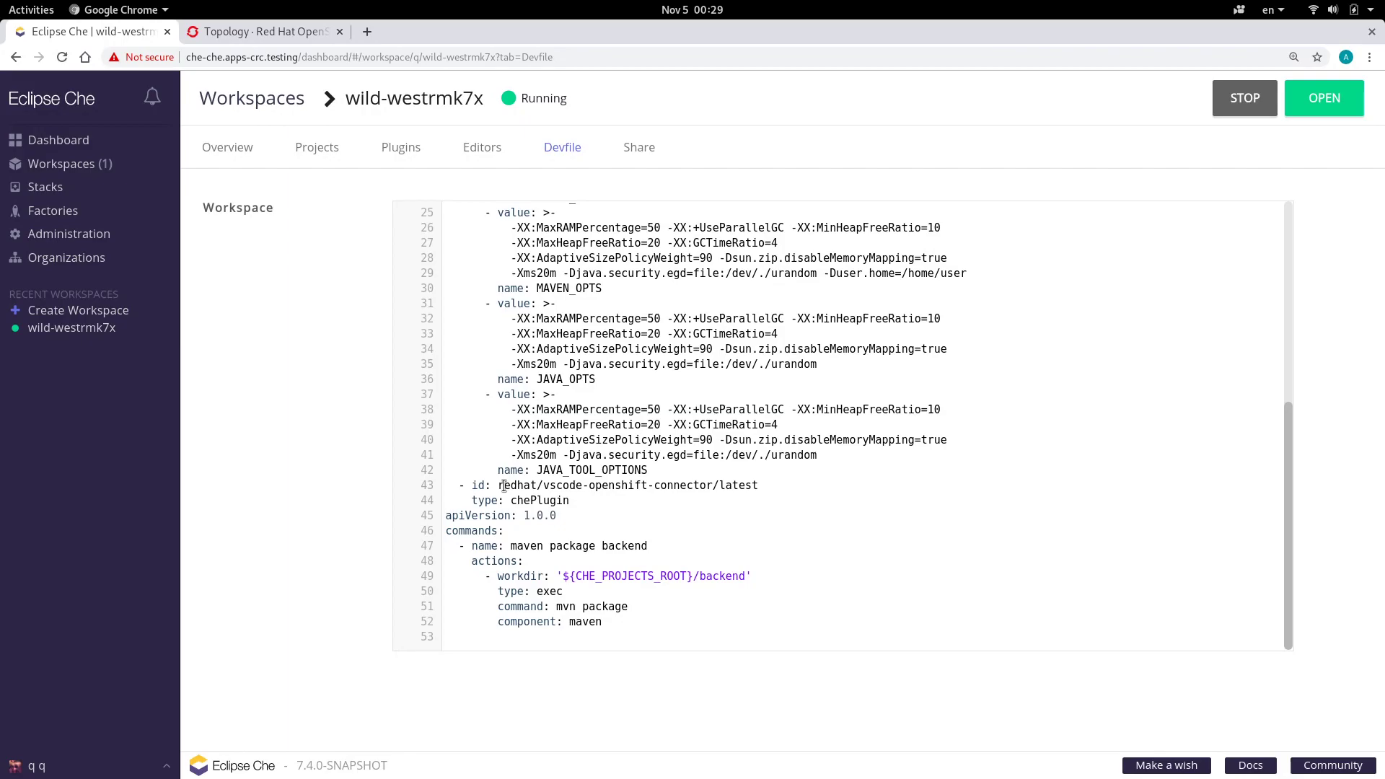
left_click_drag(502, 485, 715, 489)
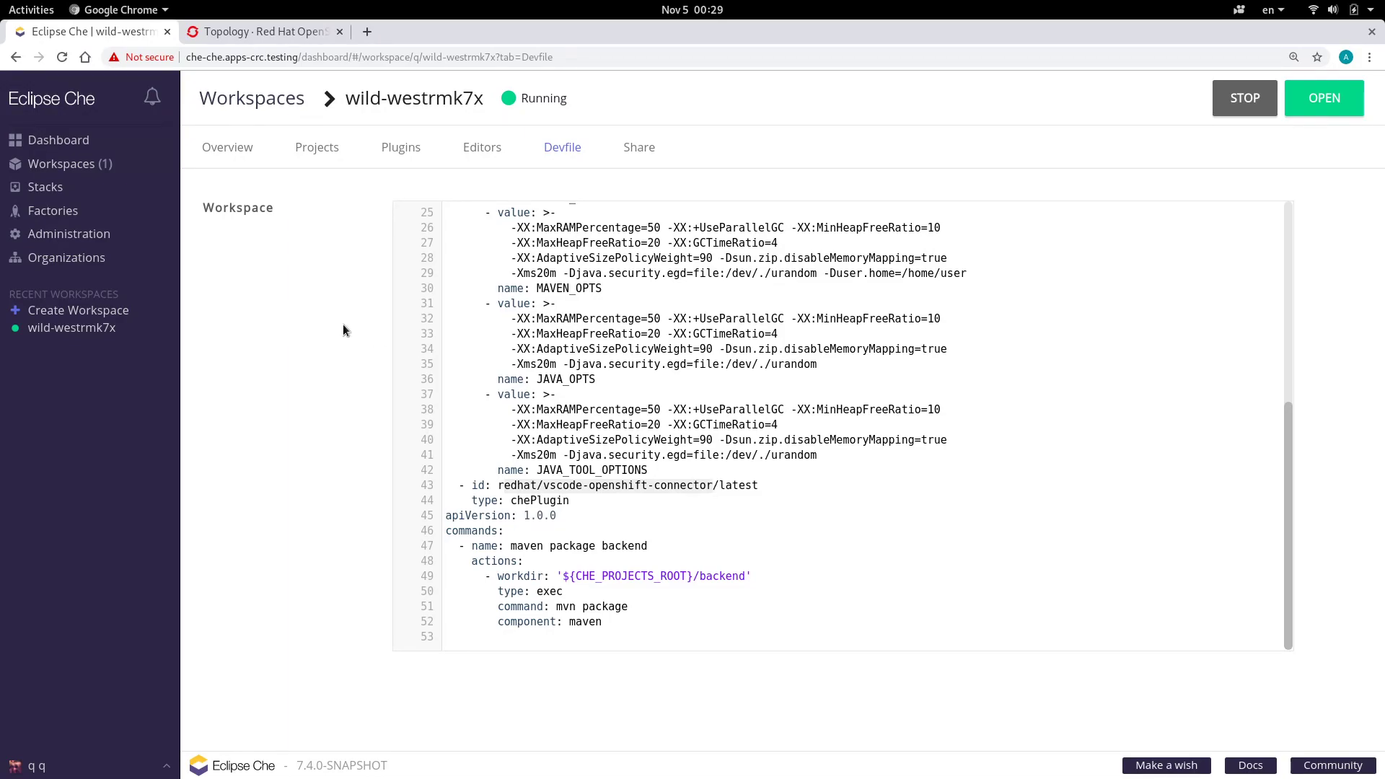
Open the wild-westrmk7x workspace and run oc whoami in a new terminal for the vscode-openshift-connector2vp container.
left_click(106, 328)
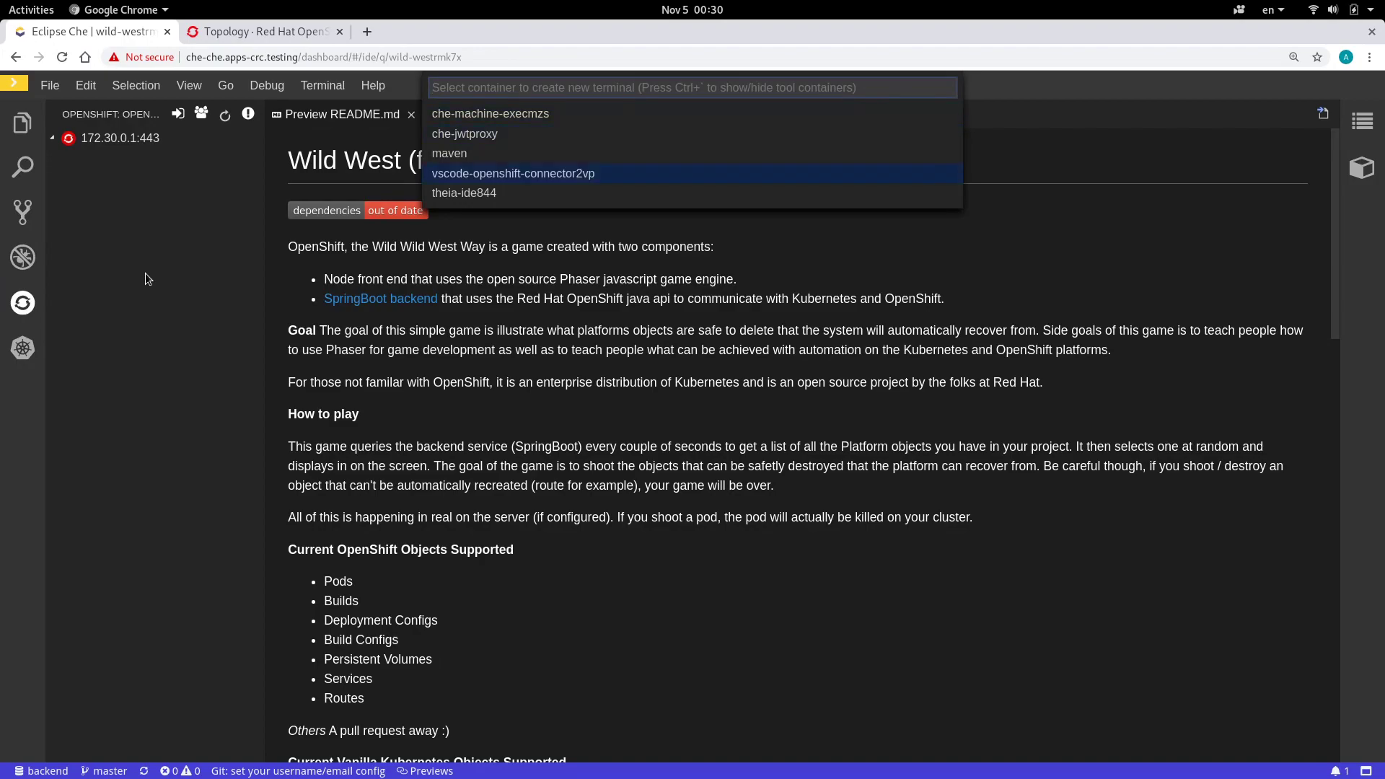
key("Return")
type("oc whoami")
key("Return")
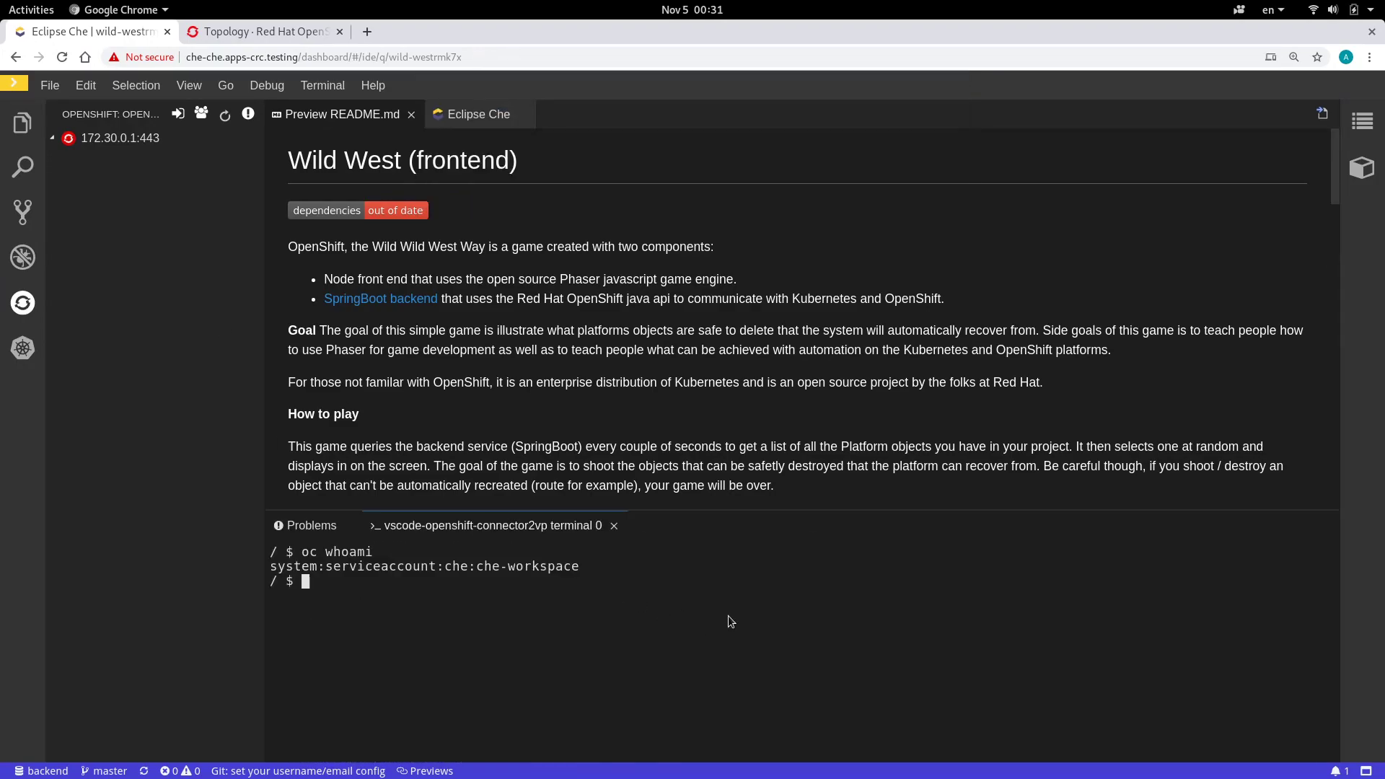
type("oc login https://172.30.0.1:443 --certificate-authority=/var/run/secrets/kubernetes.io/serviceaccount/ca.crt")
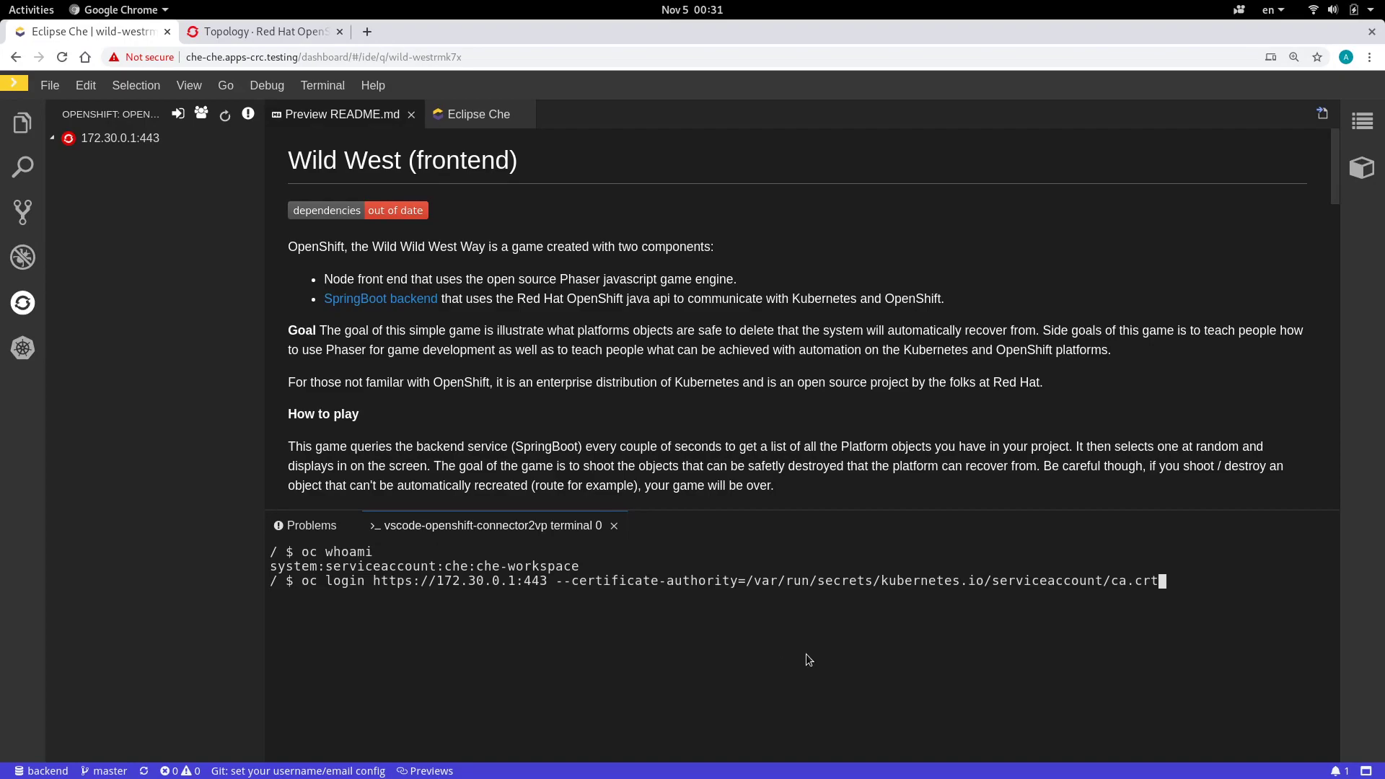
key("Home")
key("Return")
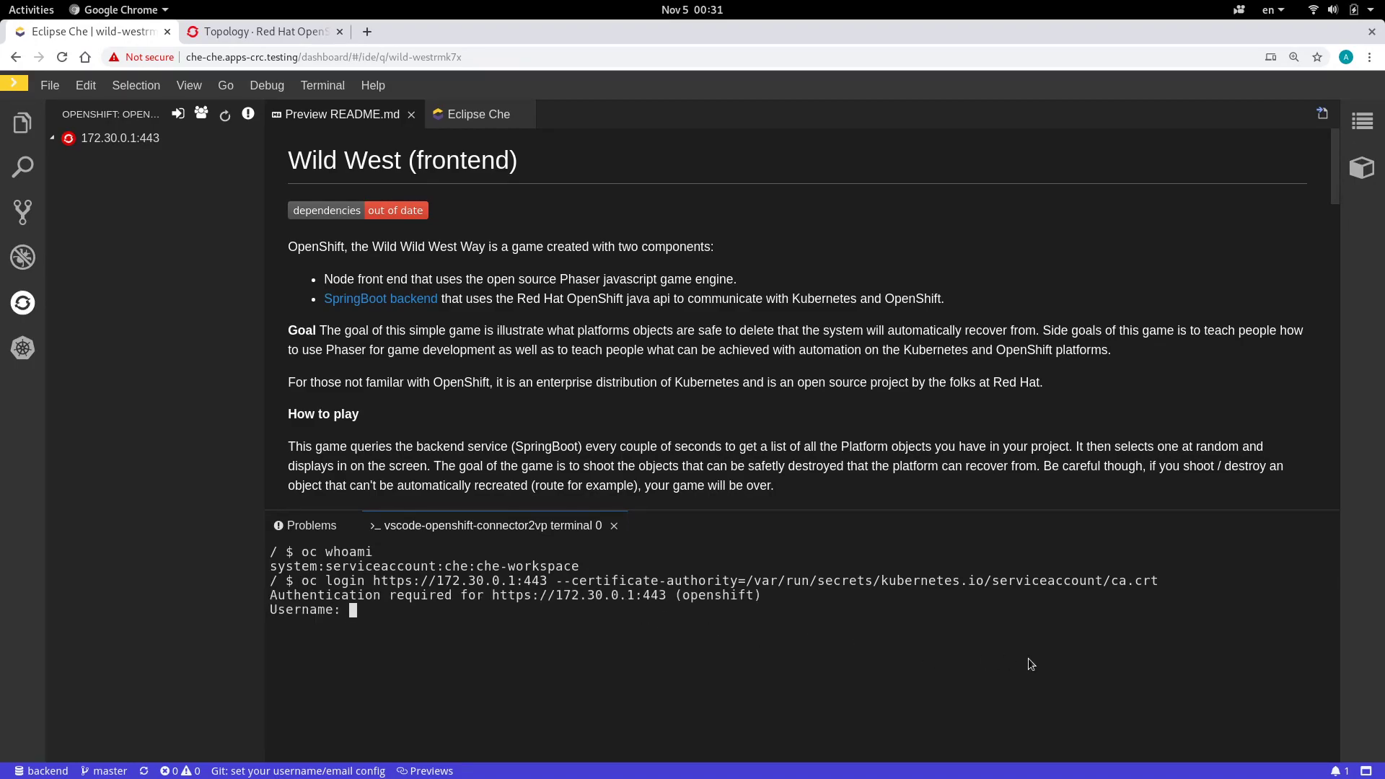
type("developer")
key("Return")
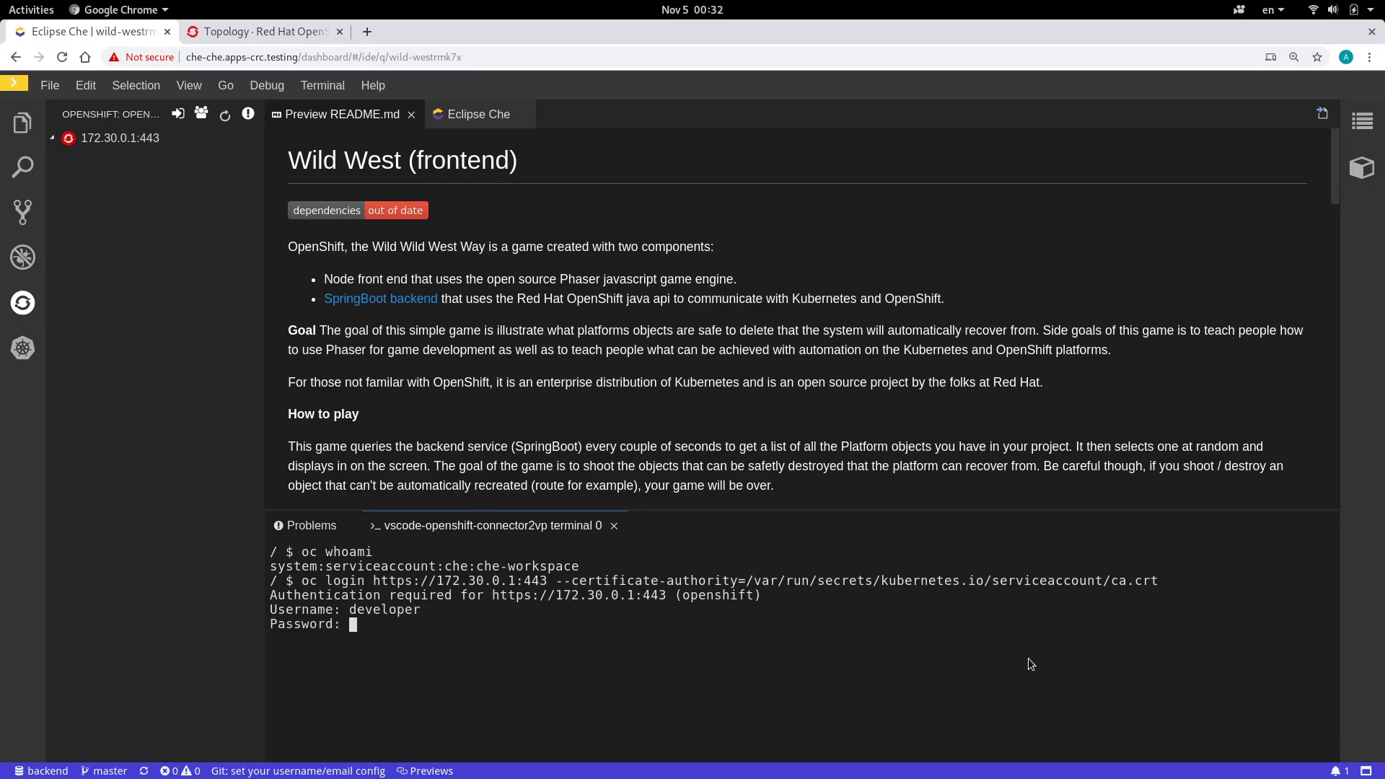
key("Return")
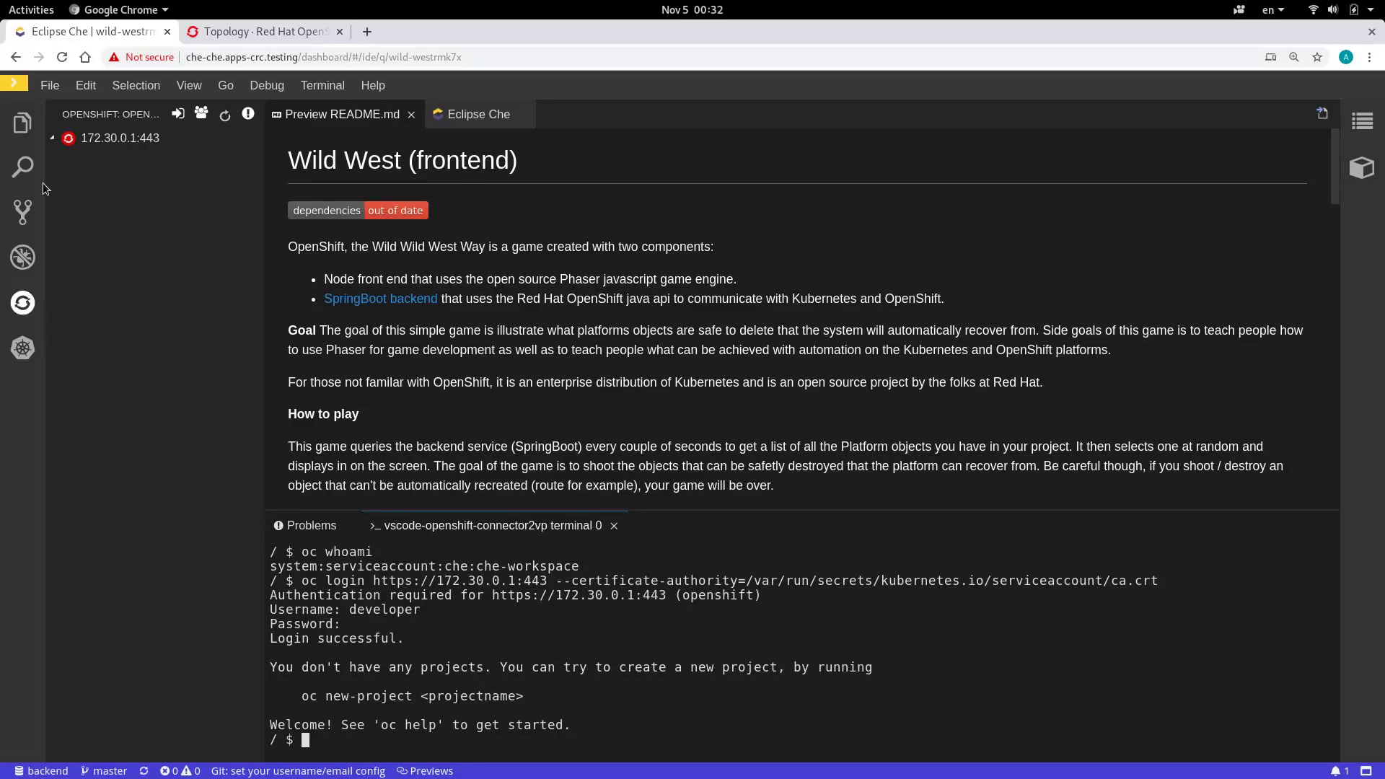
Show the backend project's files and run the "maven package backend" command of the maven runtime.
left_click(22, 123)
left_click(115, 163)
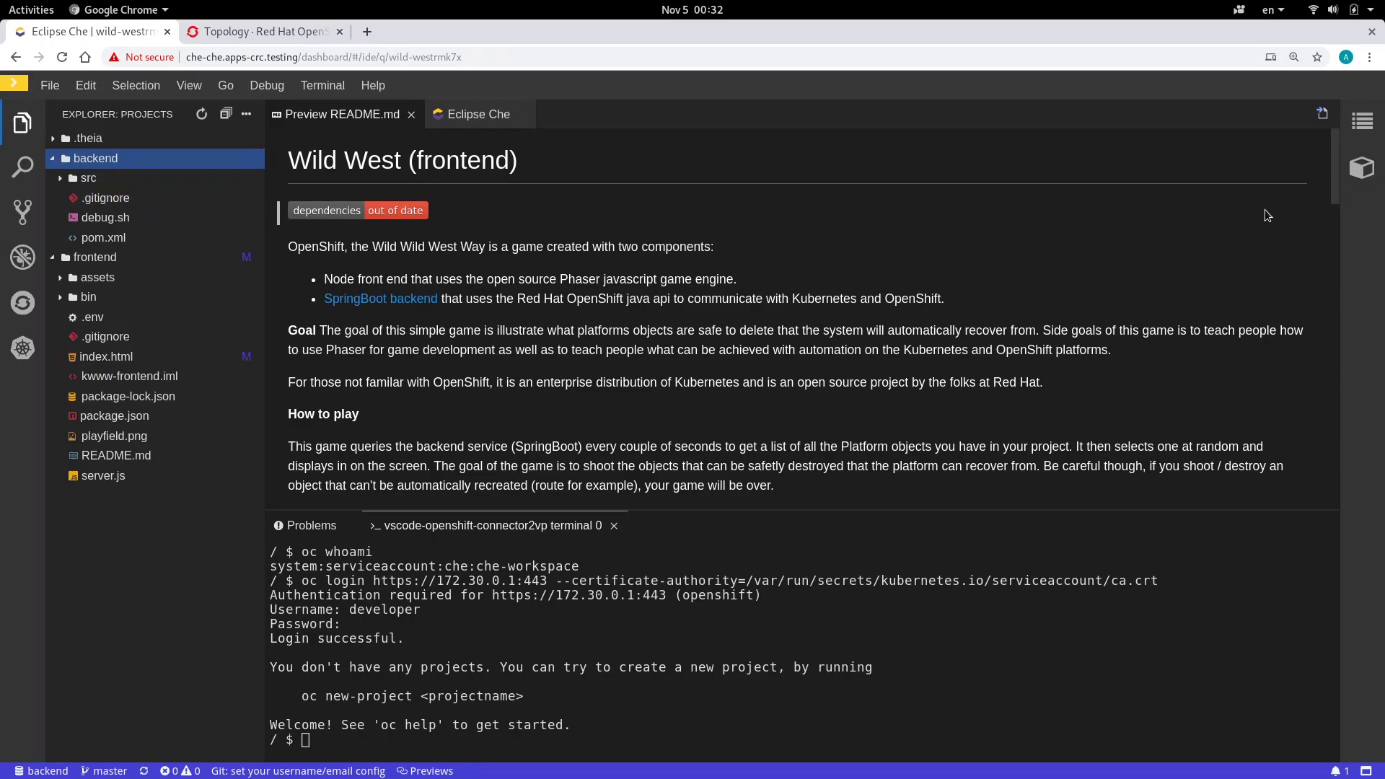
left_click(1362, 167)
left_click(1209, 204)
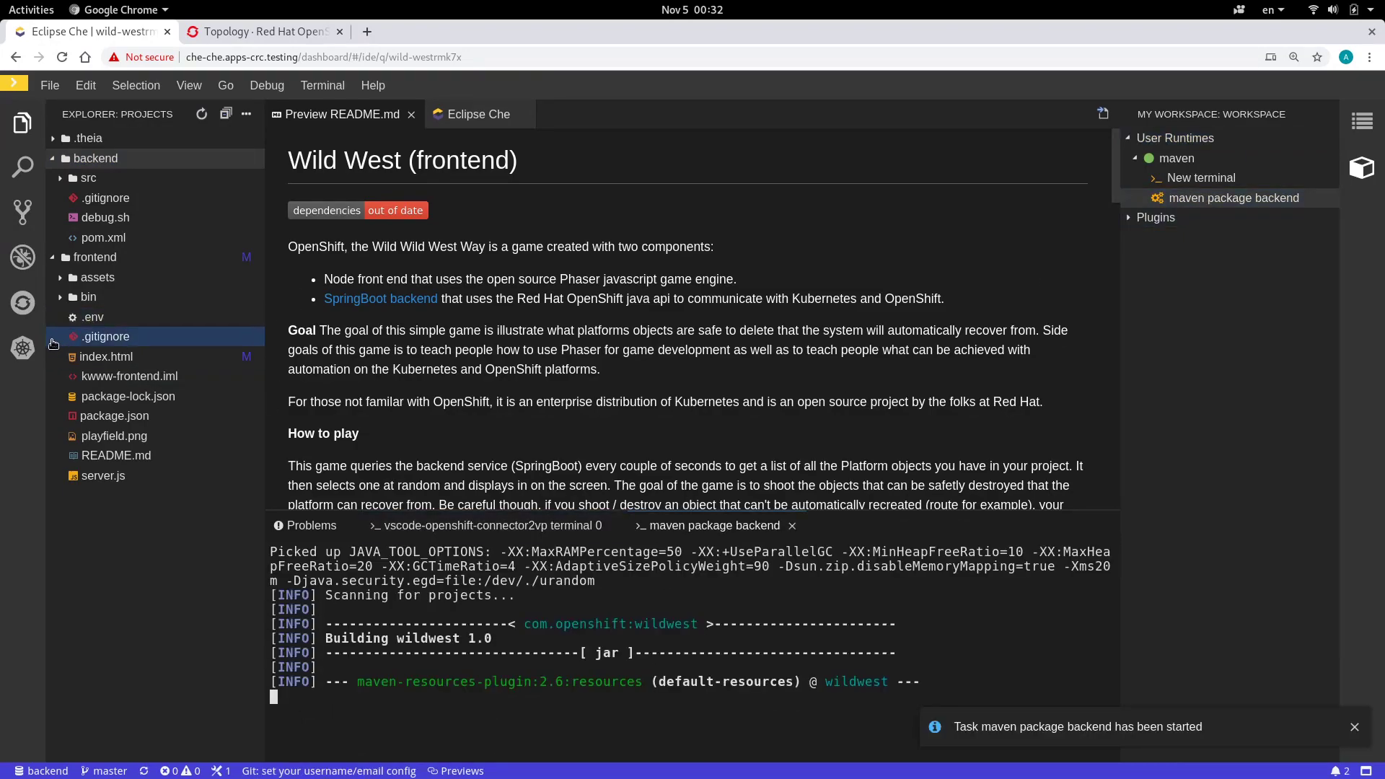
Create a new OpenShift project named wild-west on the 172.30.0.1:443 cluster.
left_click(22, 303)
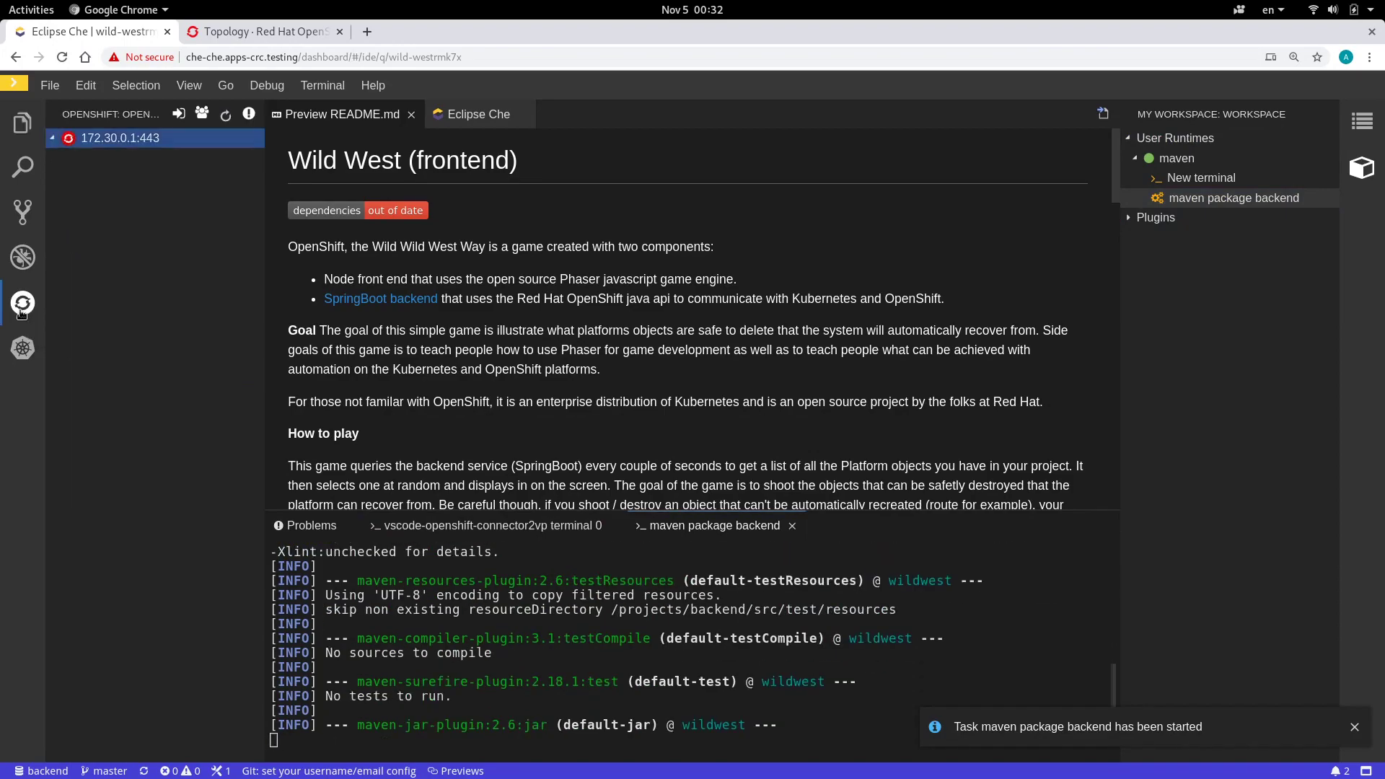
right_click(107, 139)
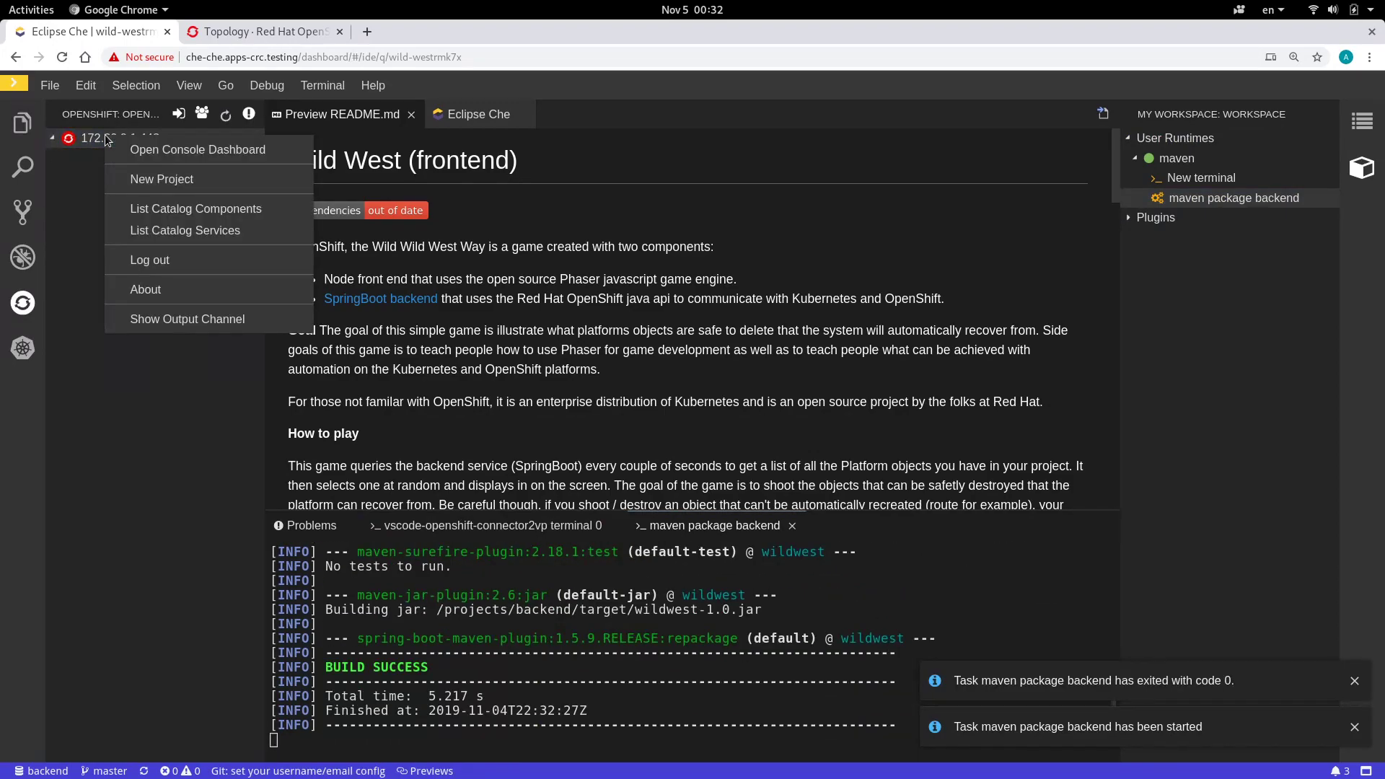
left_click(131, 179)
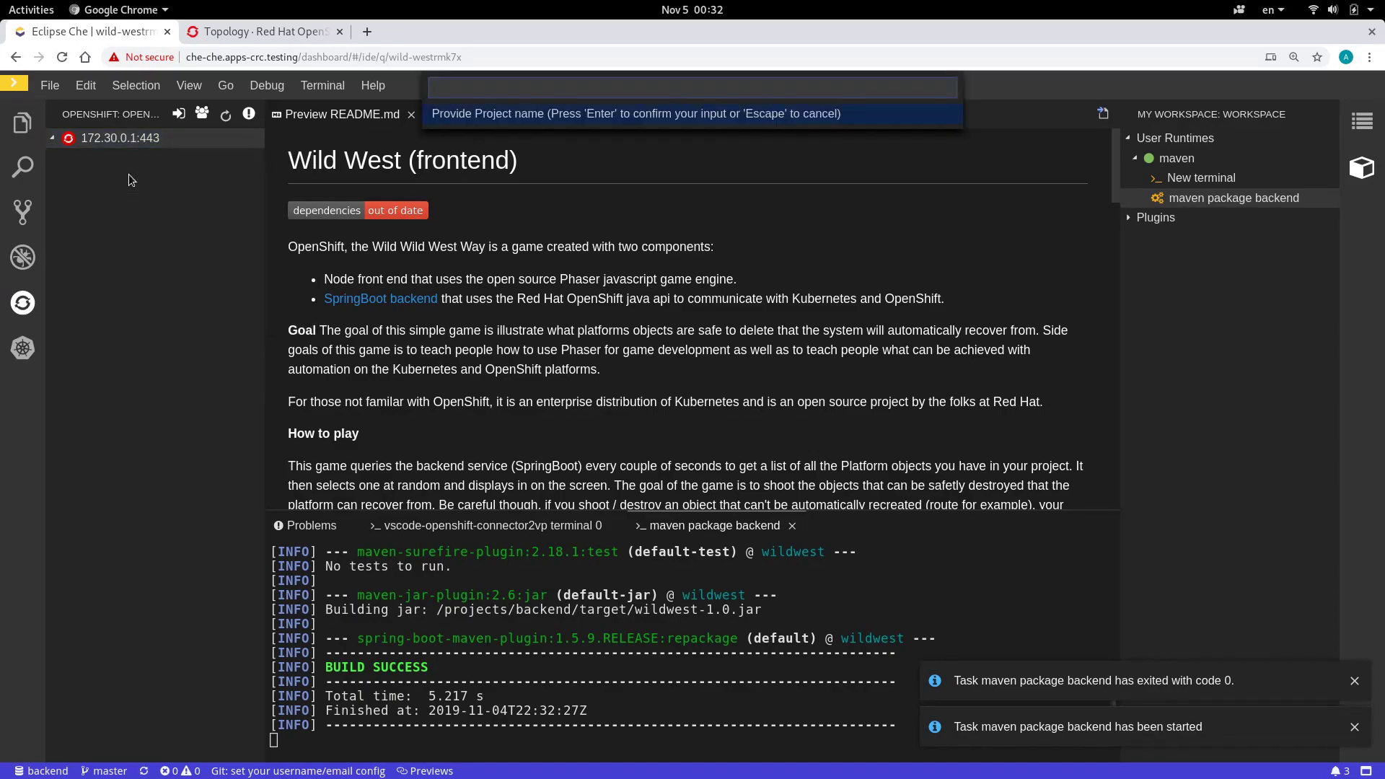
type("wild-west")
key("Return")
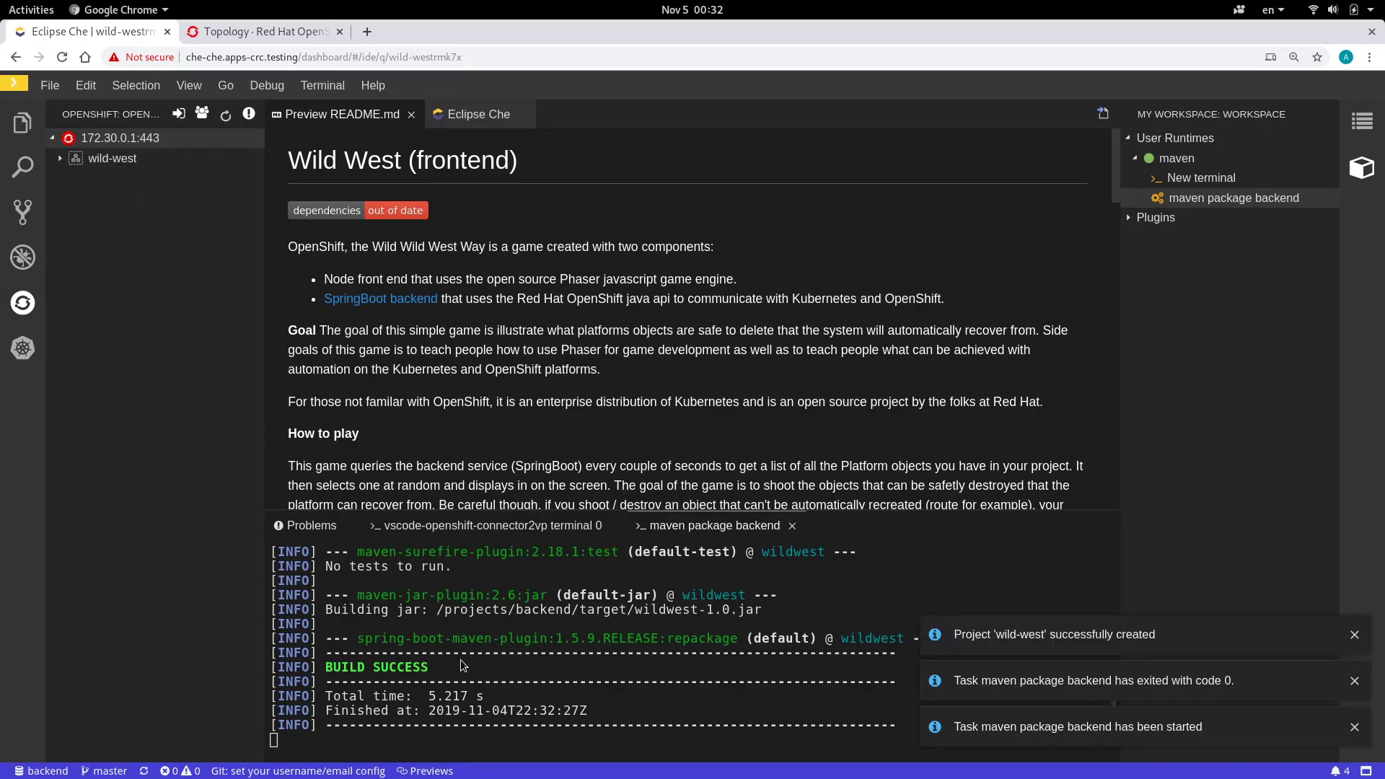
Start a new component in the wild-west project and create the application wild-west-app for it.
right_click(116, 159)
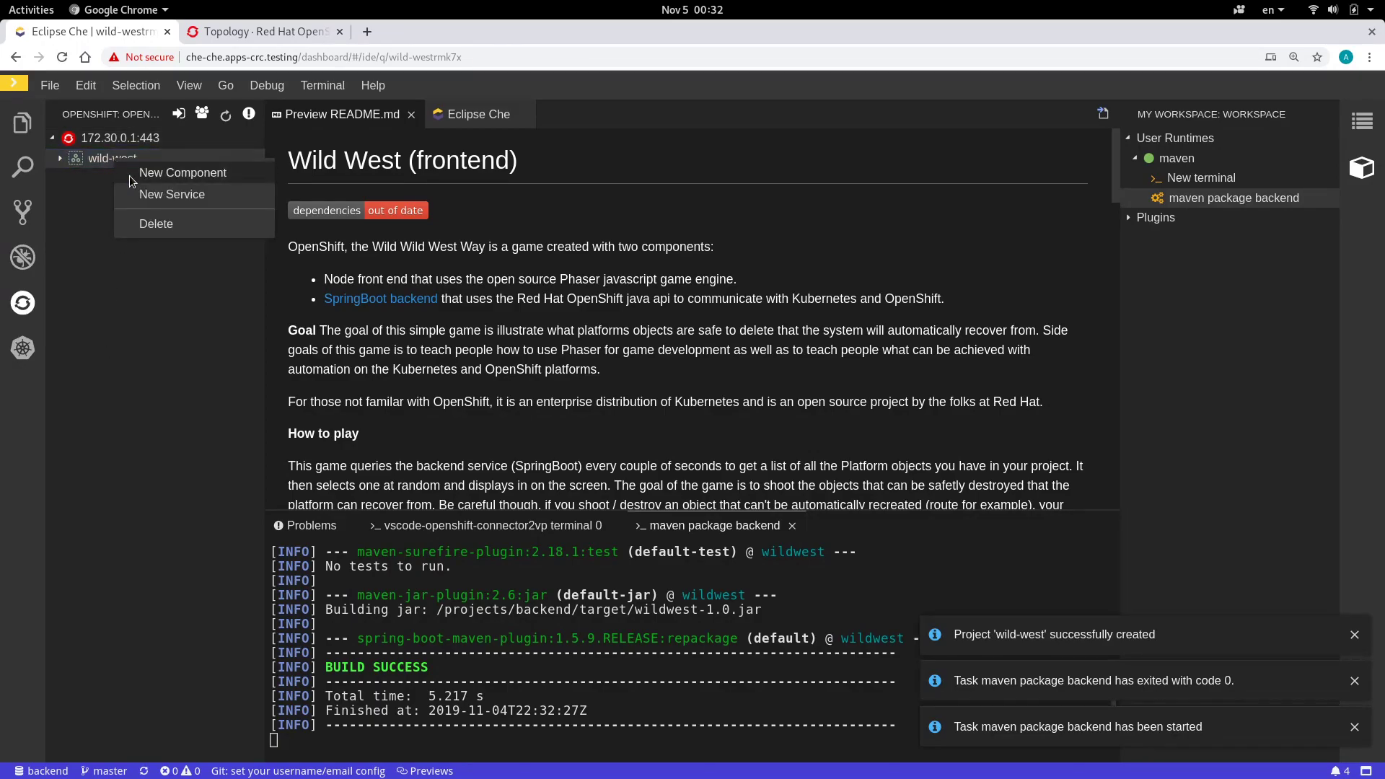
left_click(132, 173)
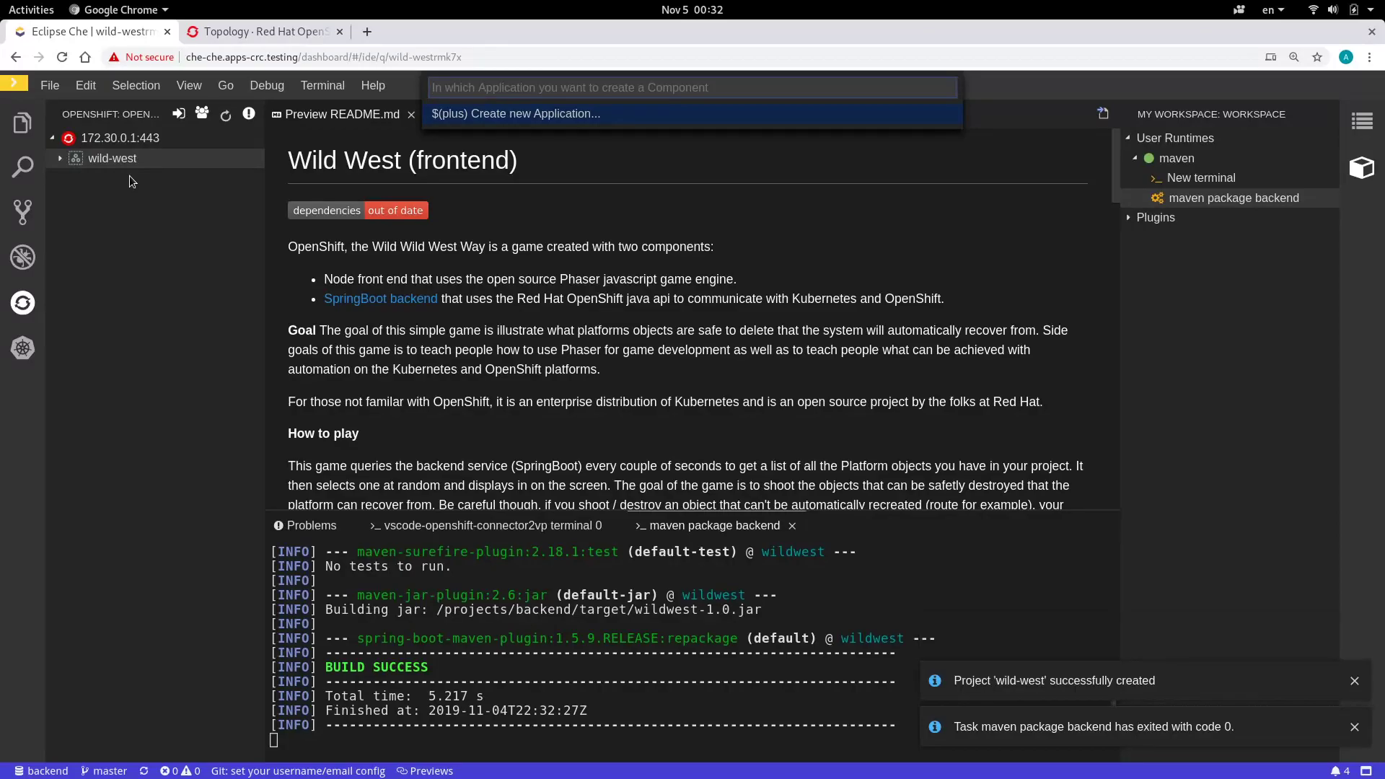
key("Return")
type("wi")
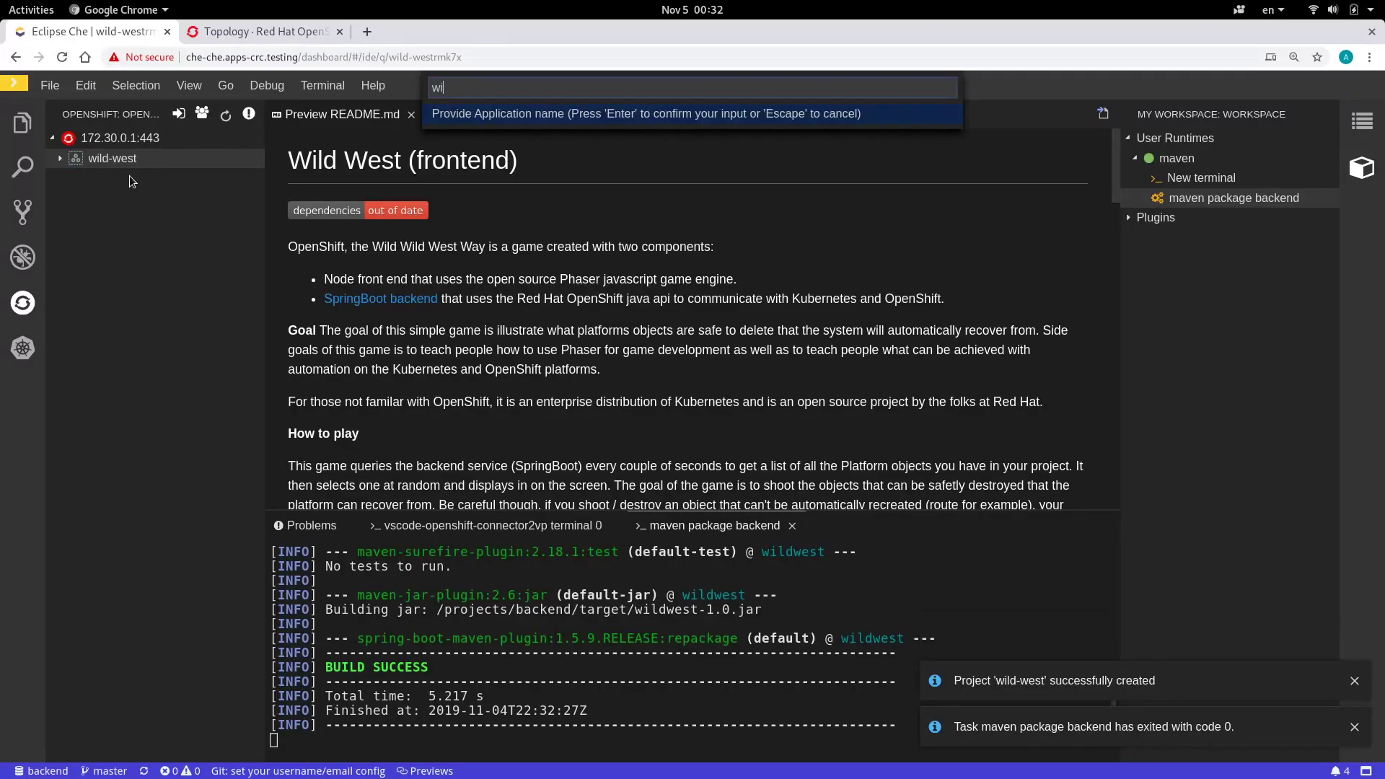
type("ld-west-app")
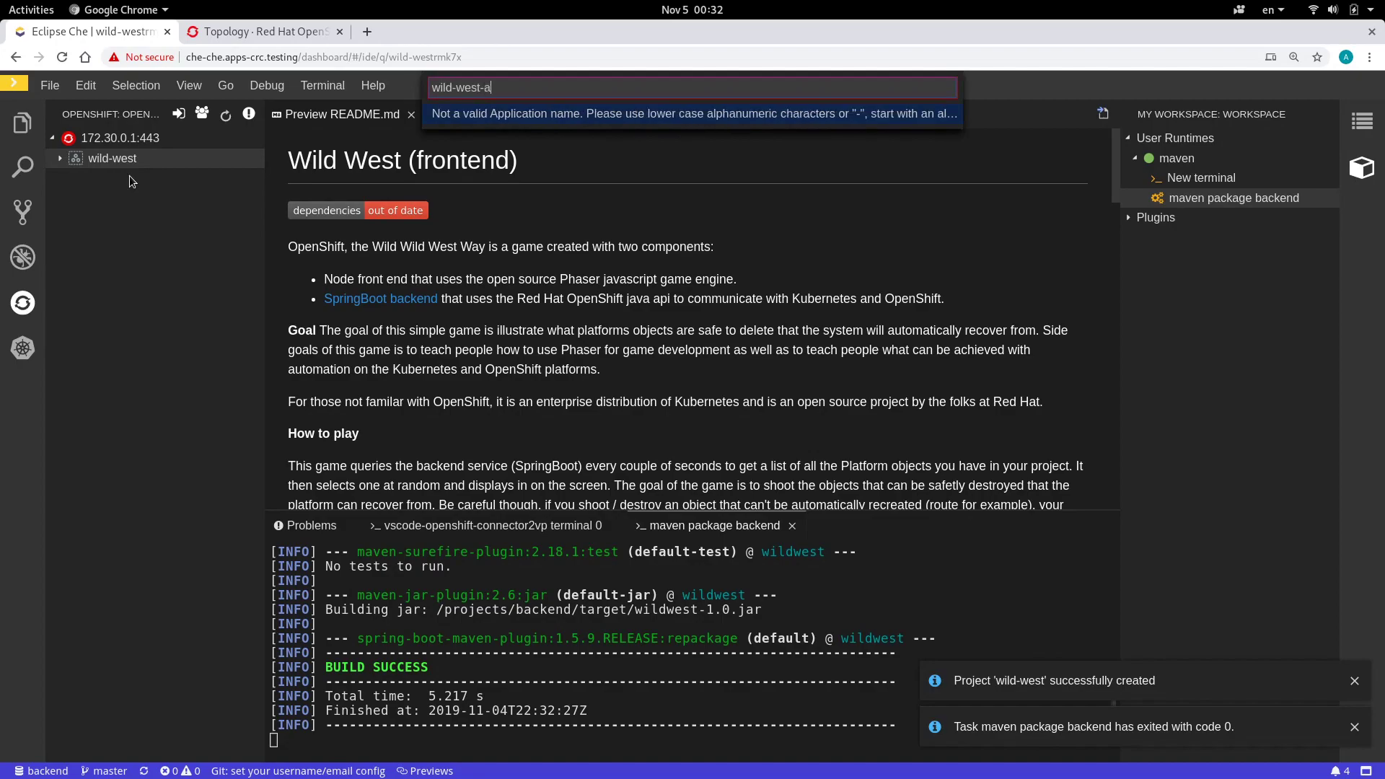
key("Return")
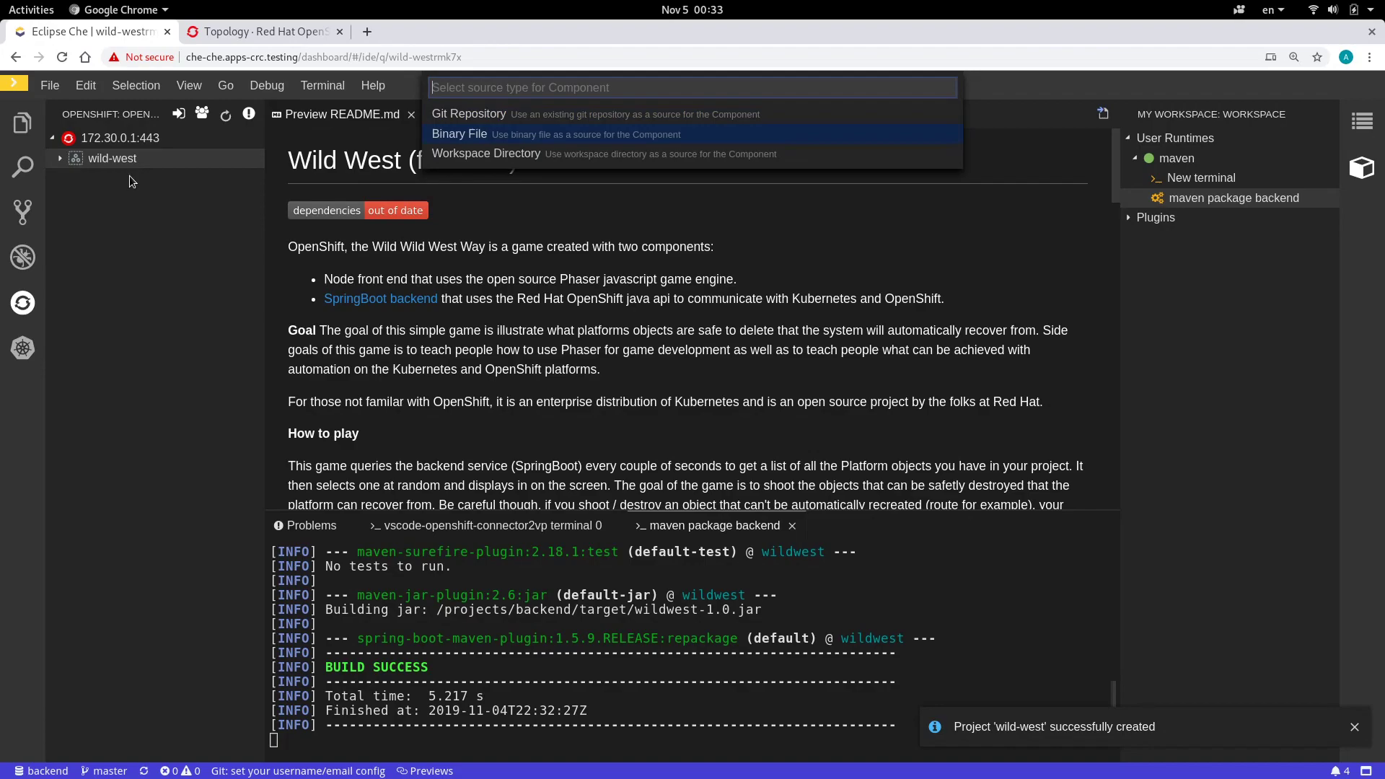
Use a binary file as the component source, with /projects/backend/target as a new context folder and wildwest-1.0.jar as the binary.
key("Return")
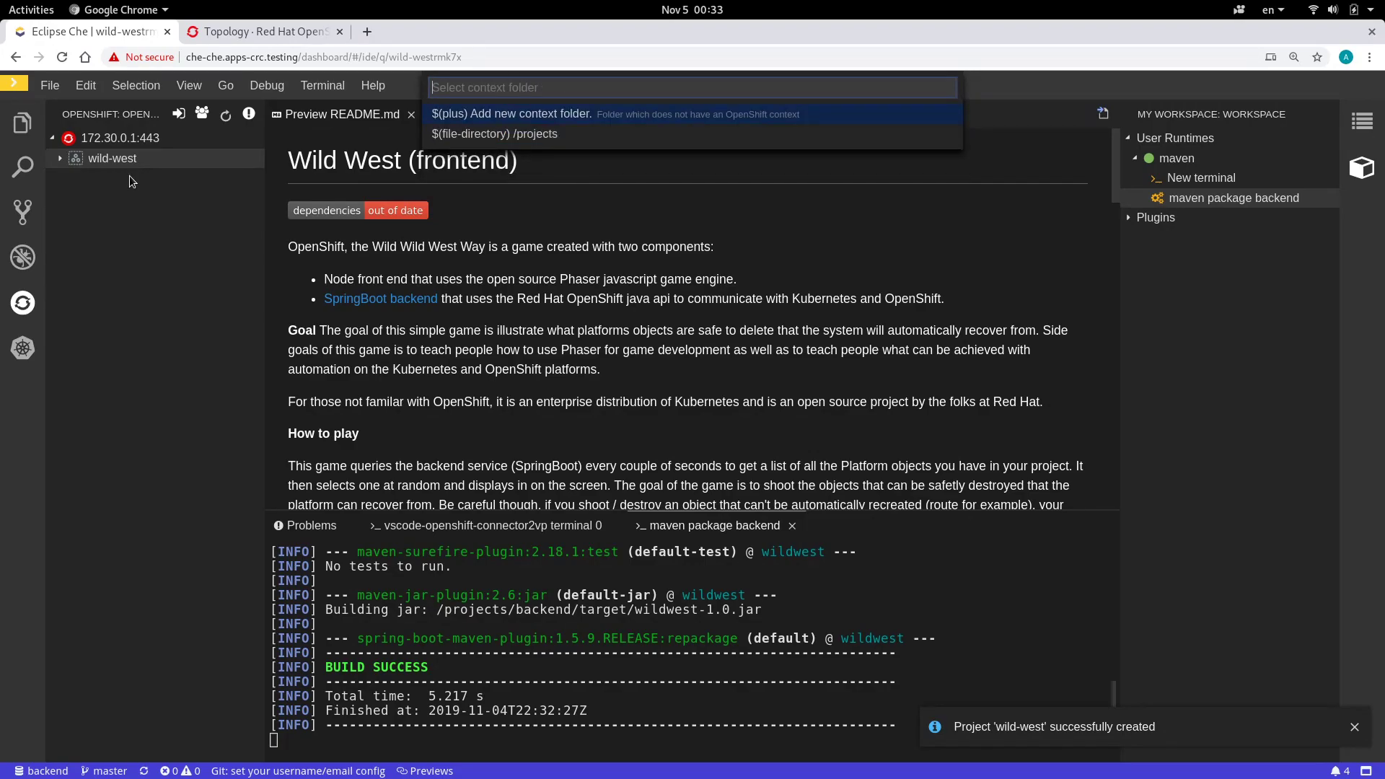
key("Return")
left_click(582, 190)
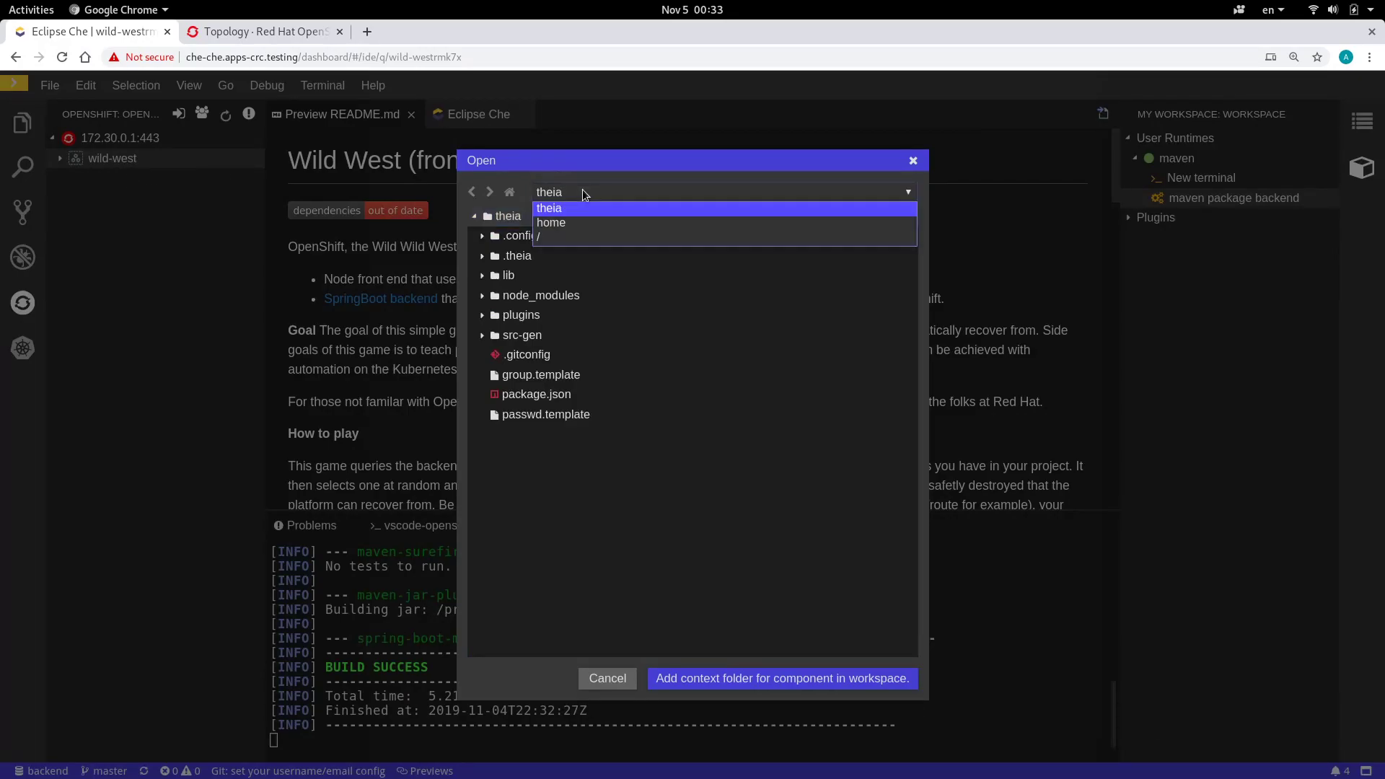
left_click(595, 237)
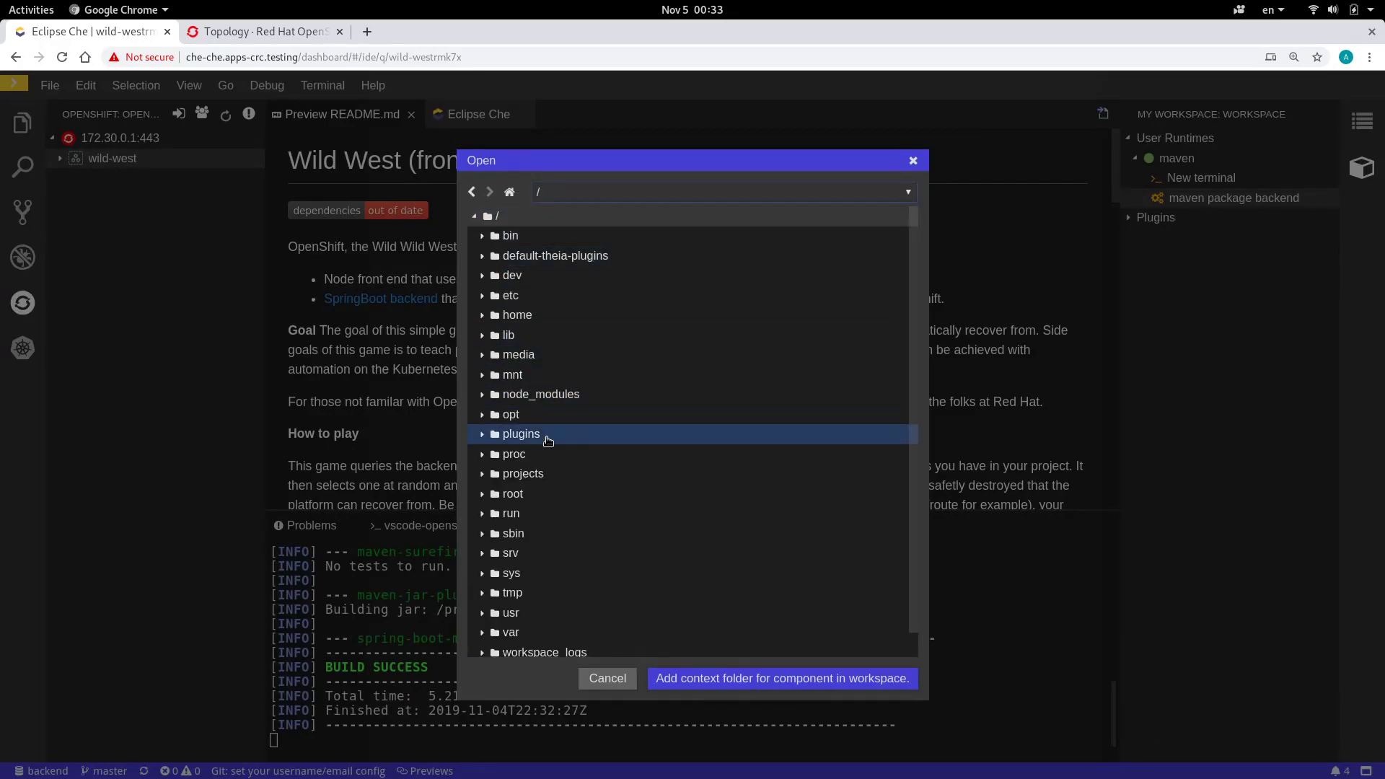
left_click(544, 474)
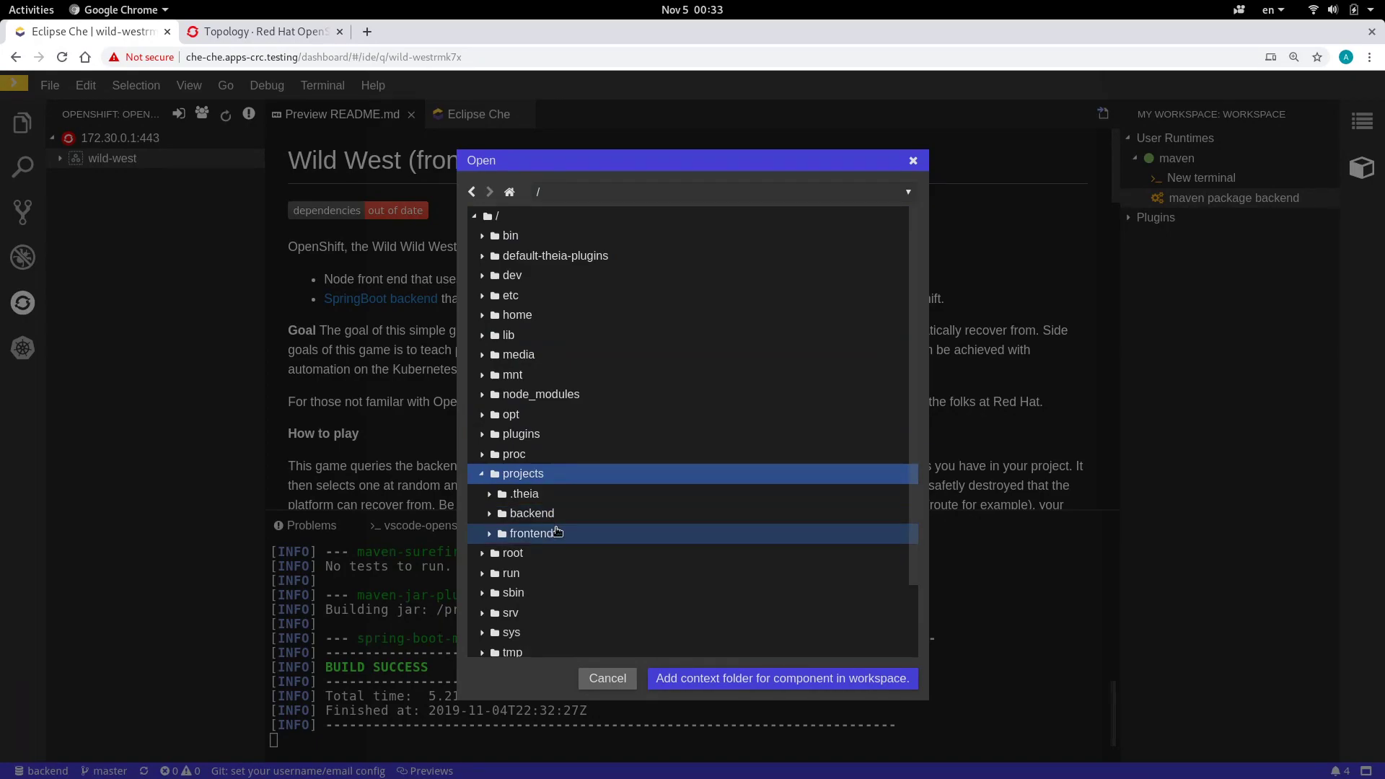
left_click(582, 512)
scroll(591, 554, "down", 3)
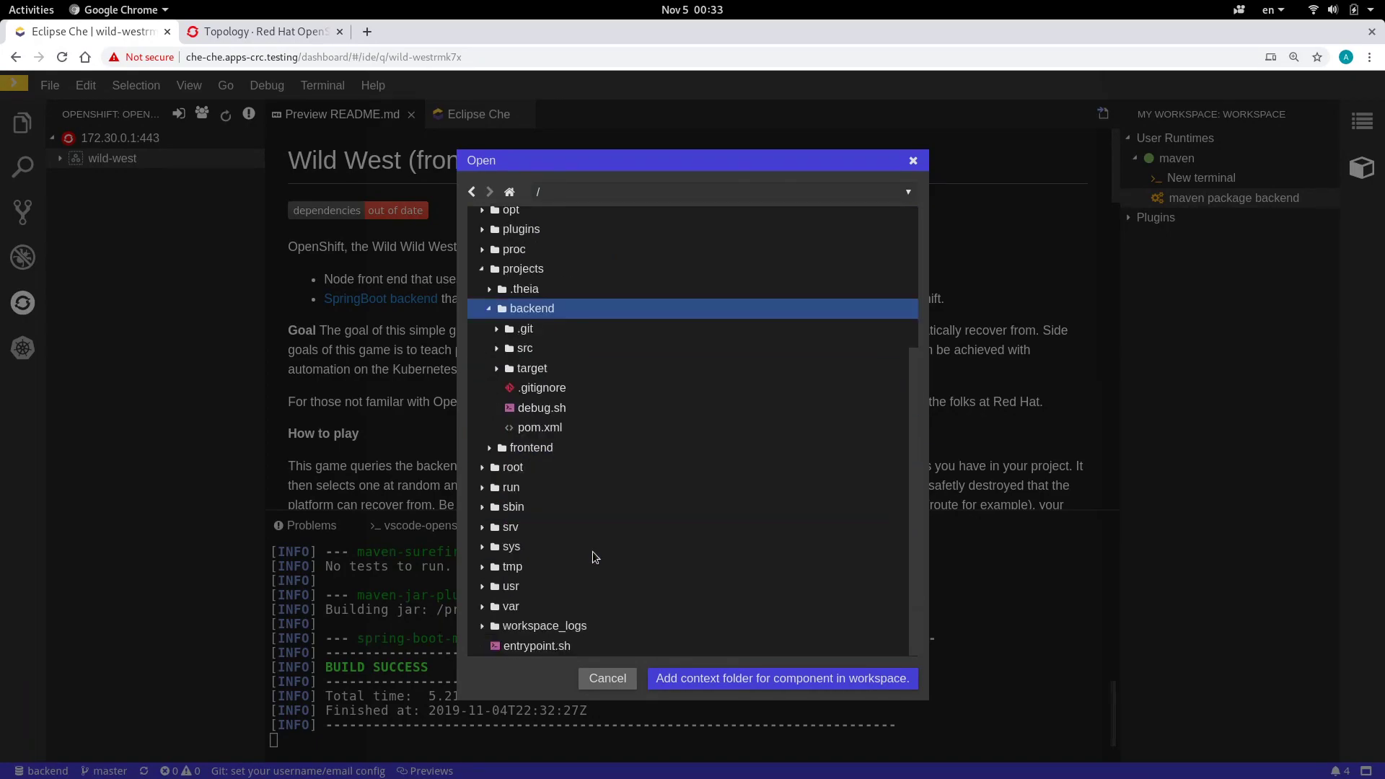
left_click(552, 369)
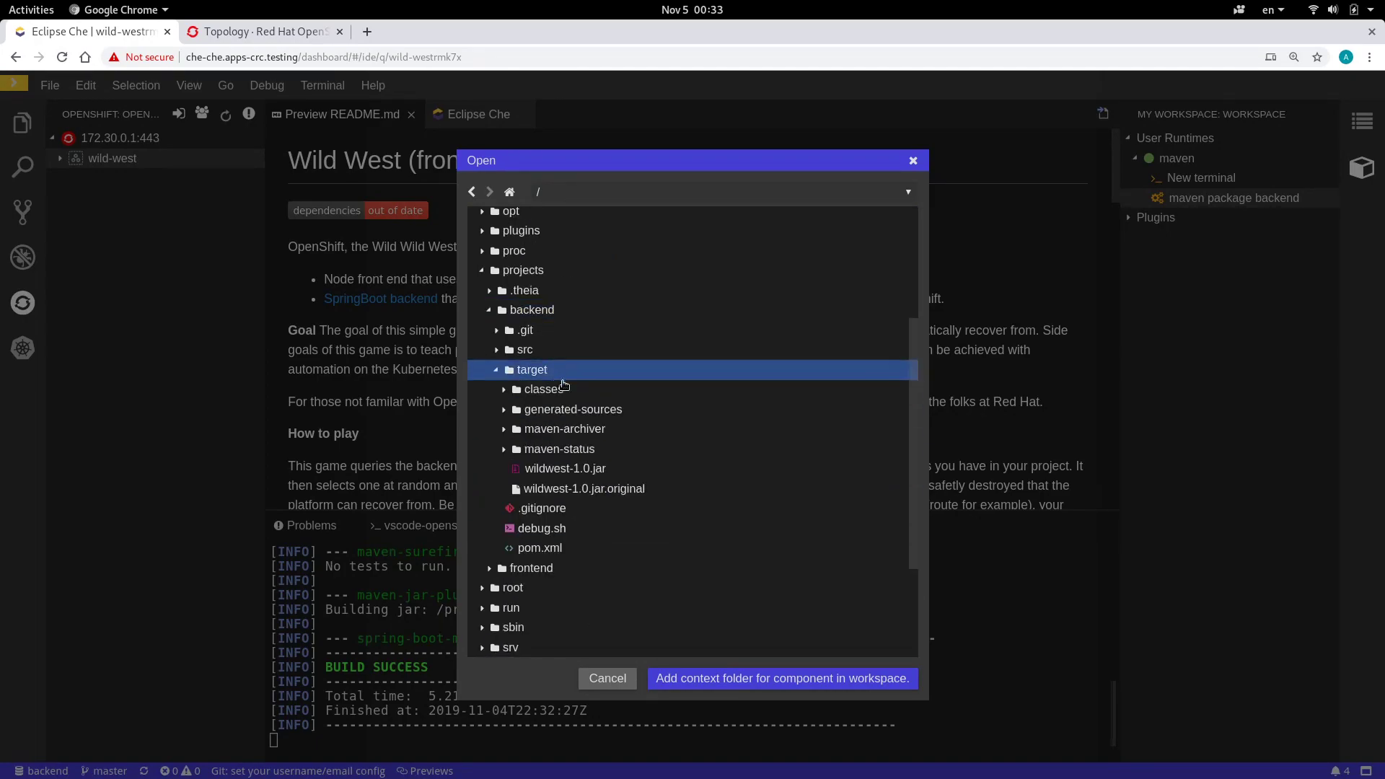
left_click(718, 678)
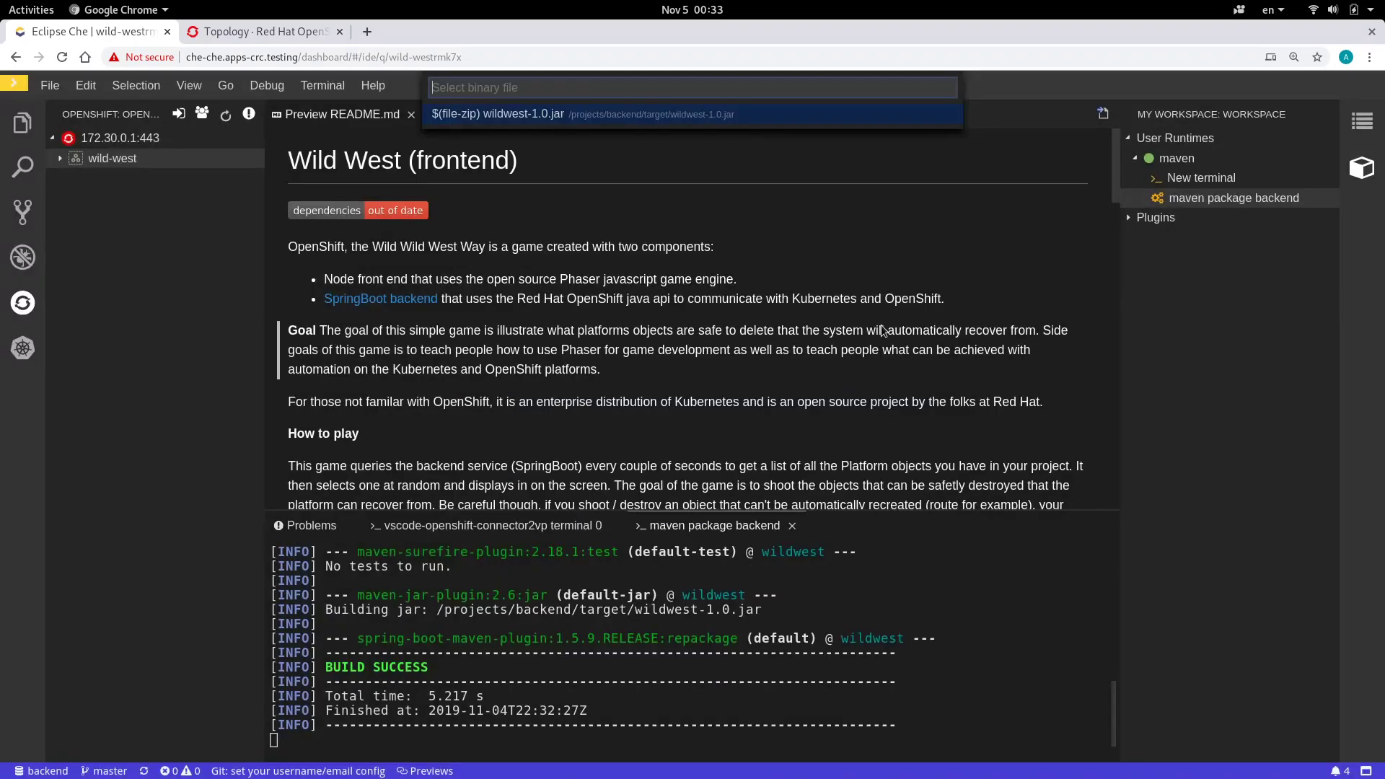
key("Return")
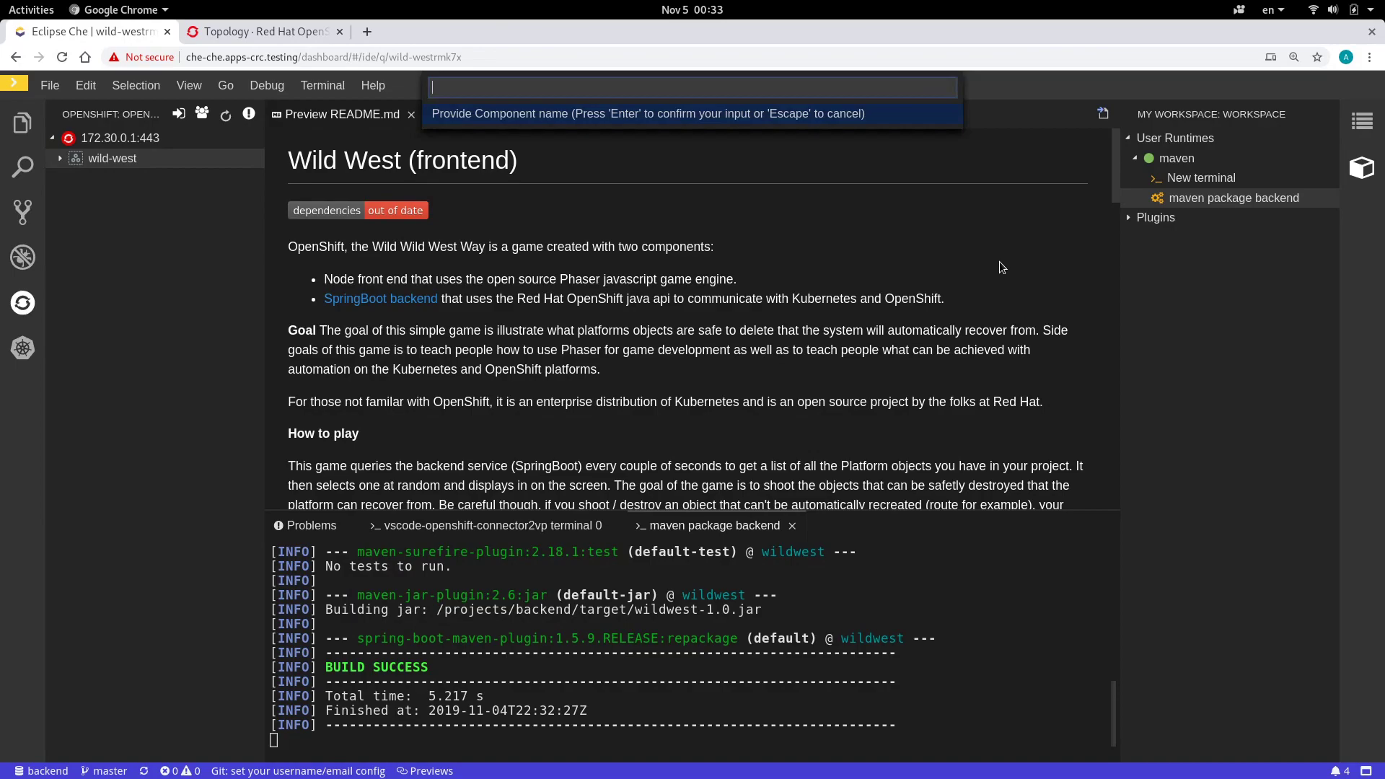
Name the component backend and choose the java component type with a version.
type("backend")
key("Return")
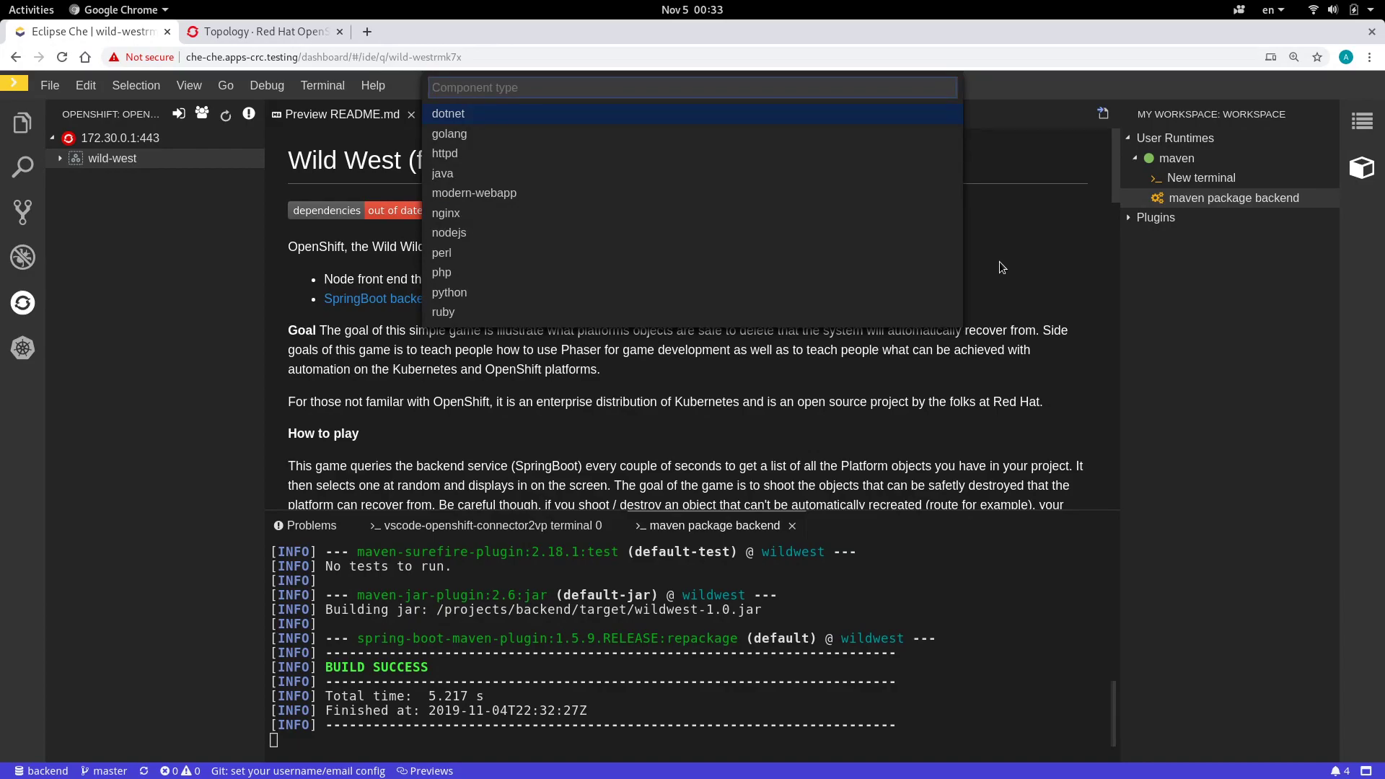
key("Return")
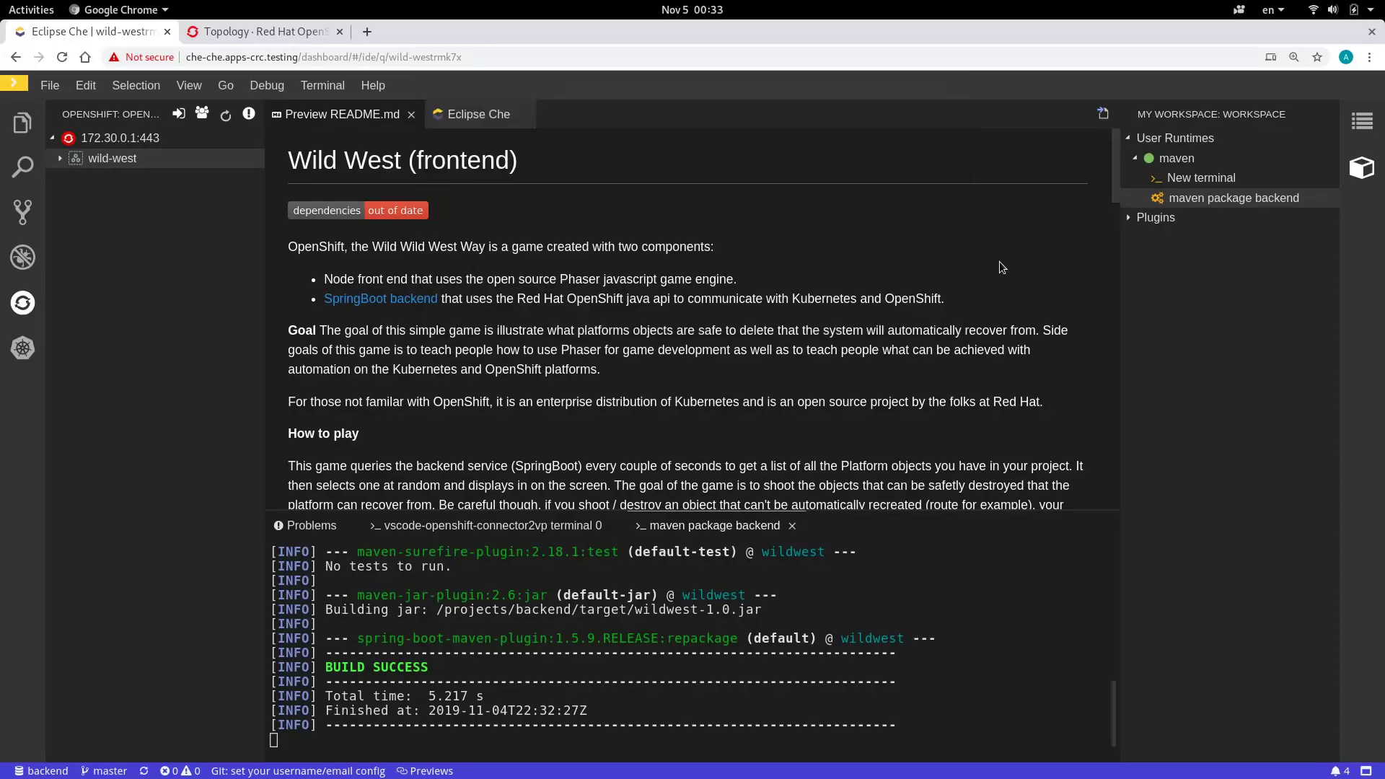
key("Return")
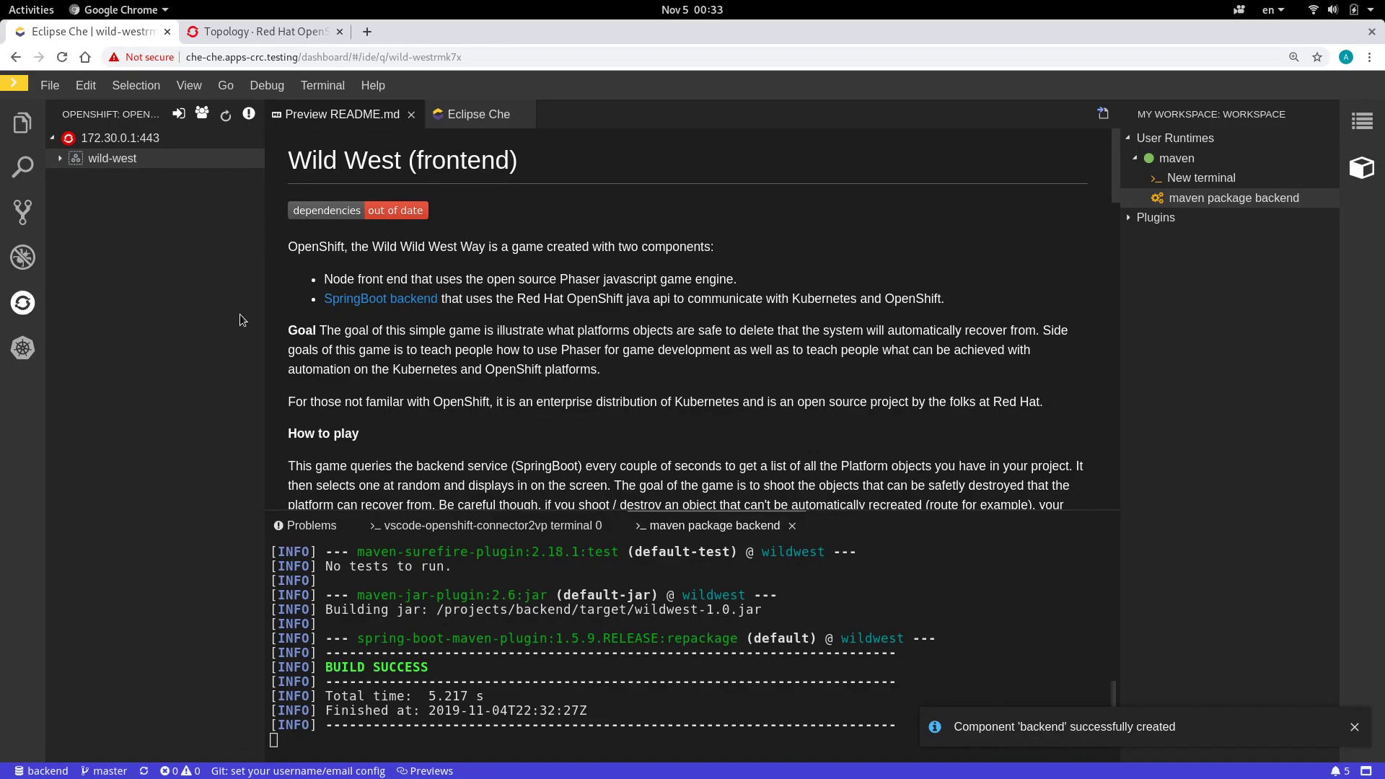
Expand the wild-west project down to wild-west-app and push its backend component to the cluster.
left_click(62, 163)
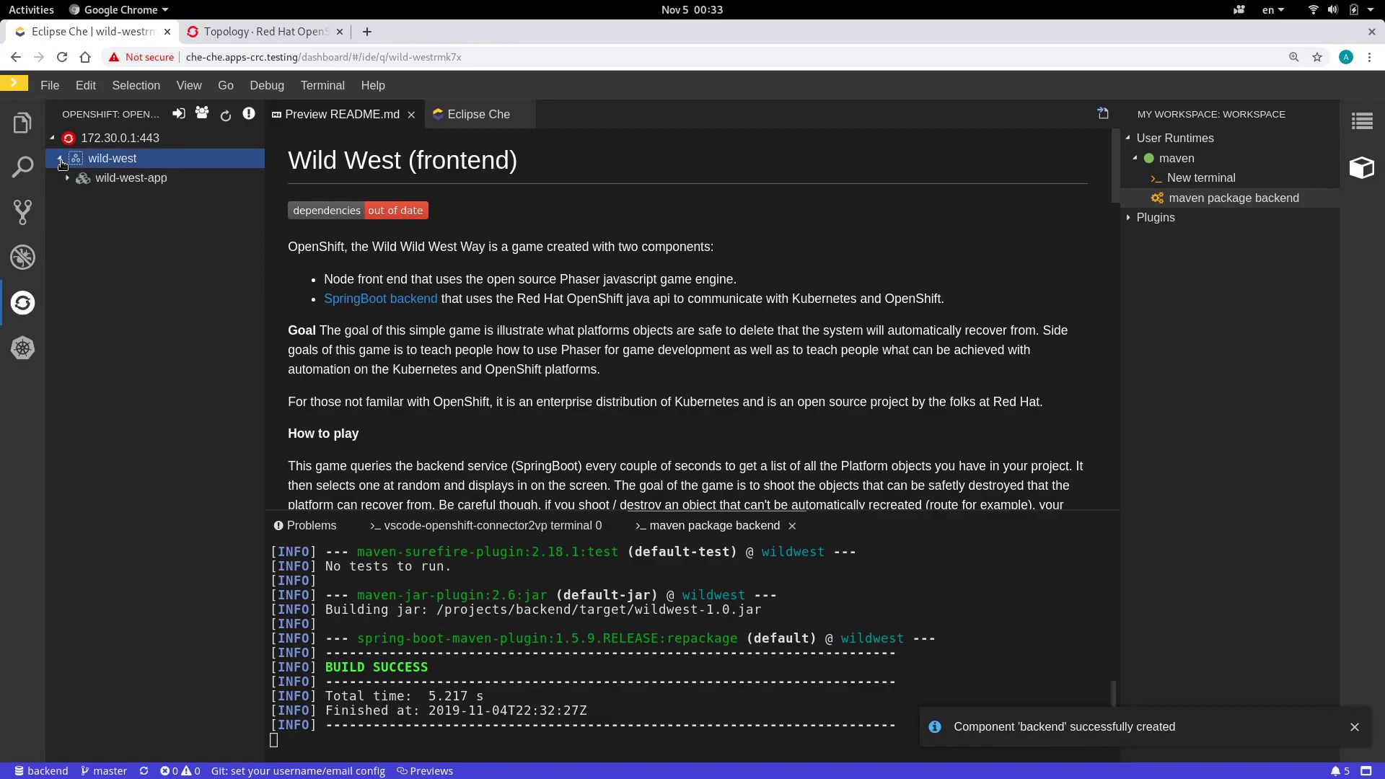
left_click(66, 178)
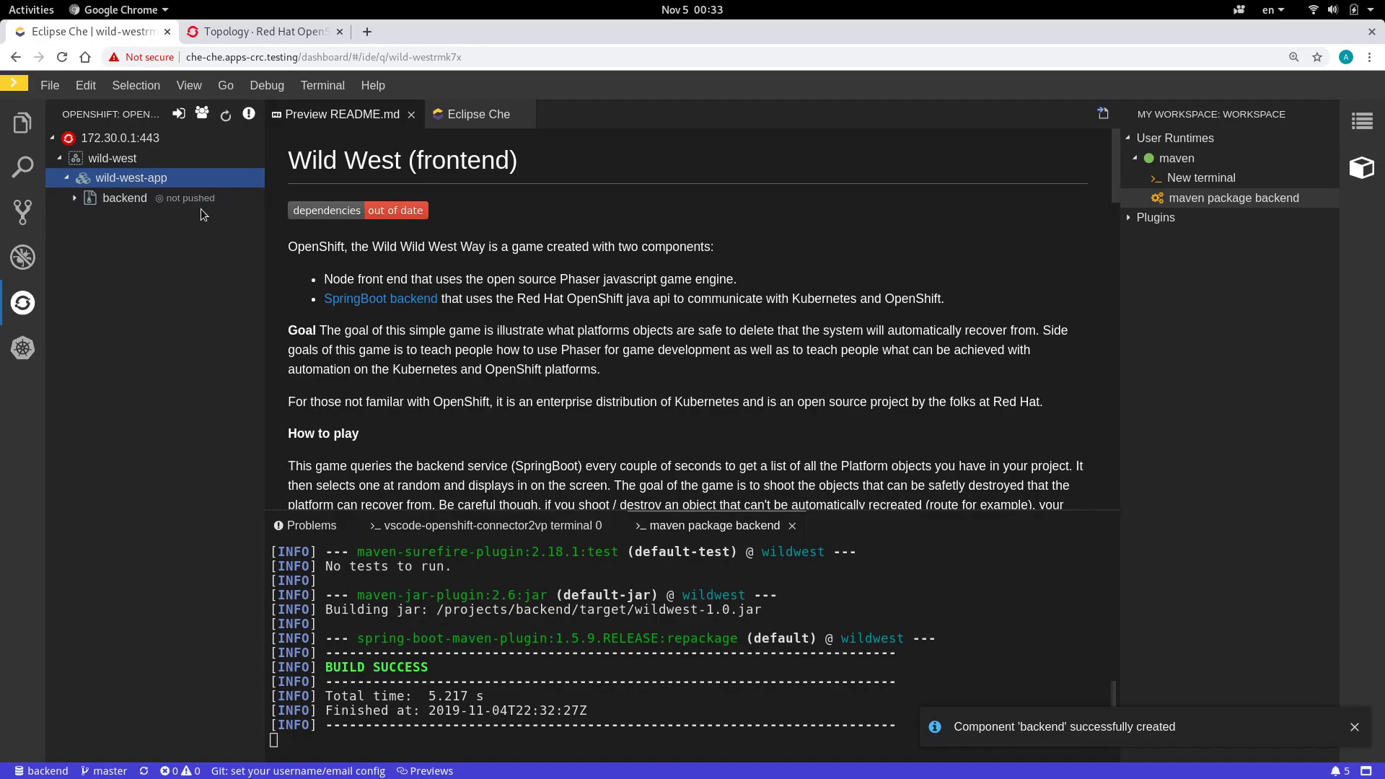
right_click(118, 201)
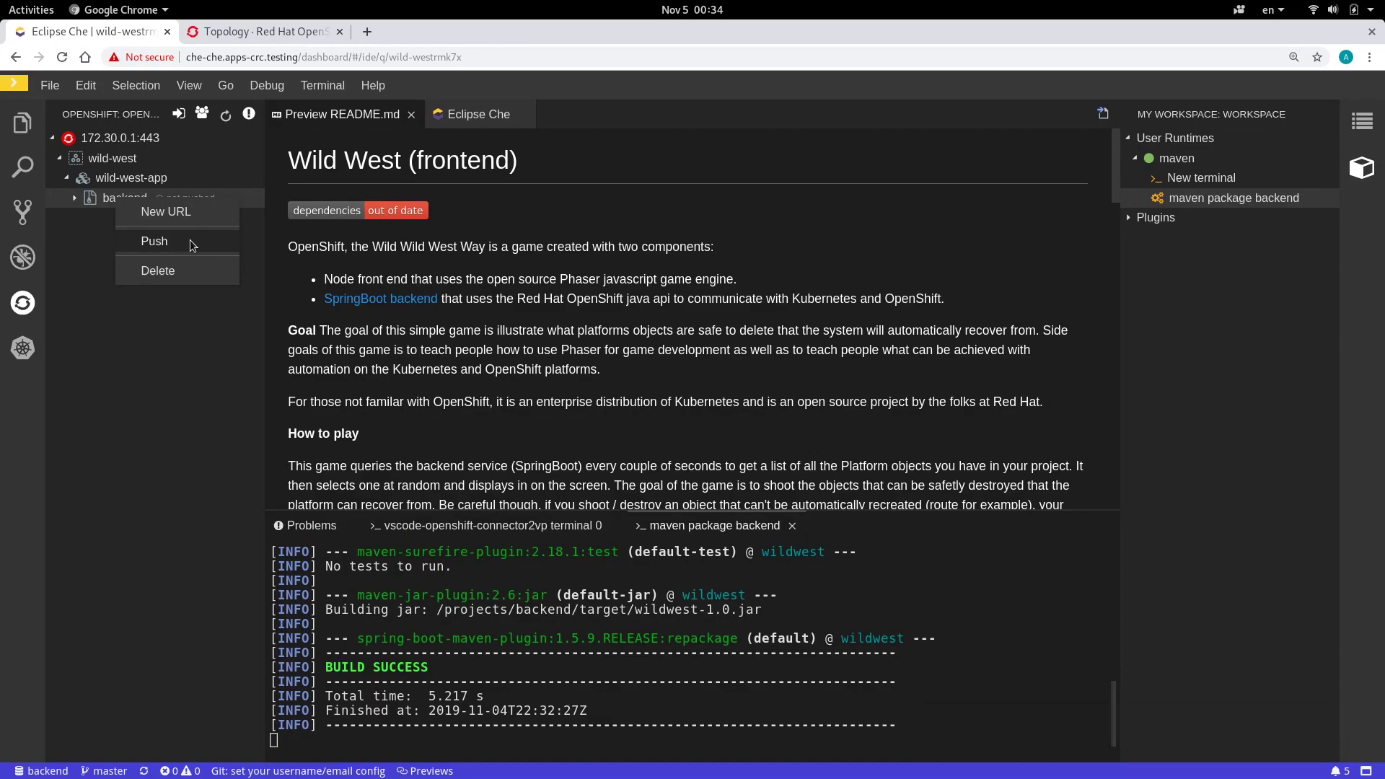
left_click(189, 240)
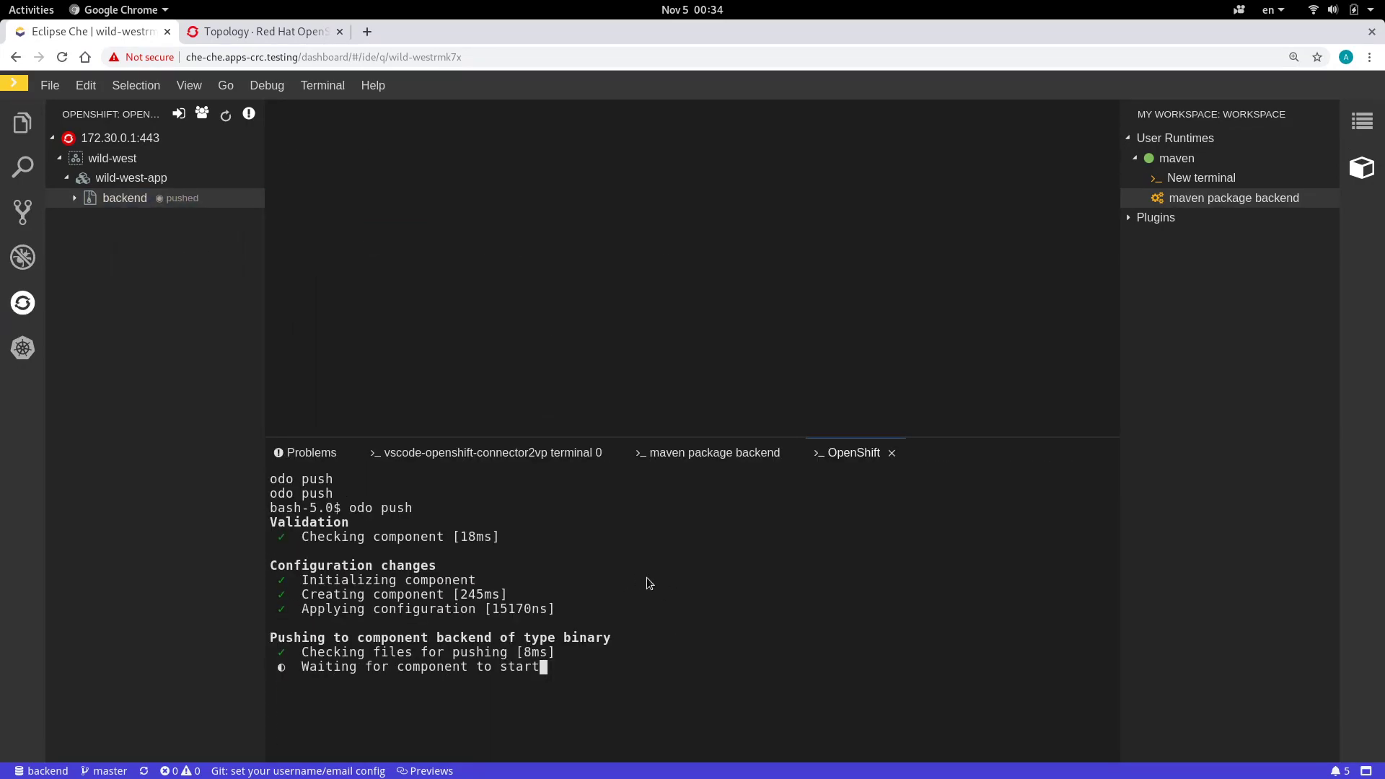
Switch to the OpenShift console and examine the backend deployment's status and resources in the topology.
left_click(258, 32)
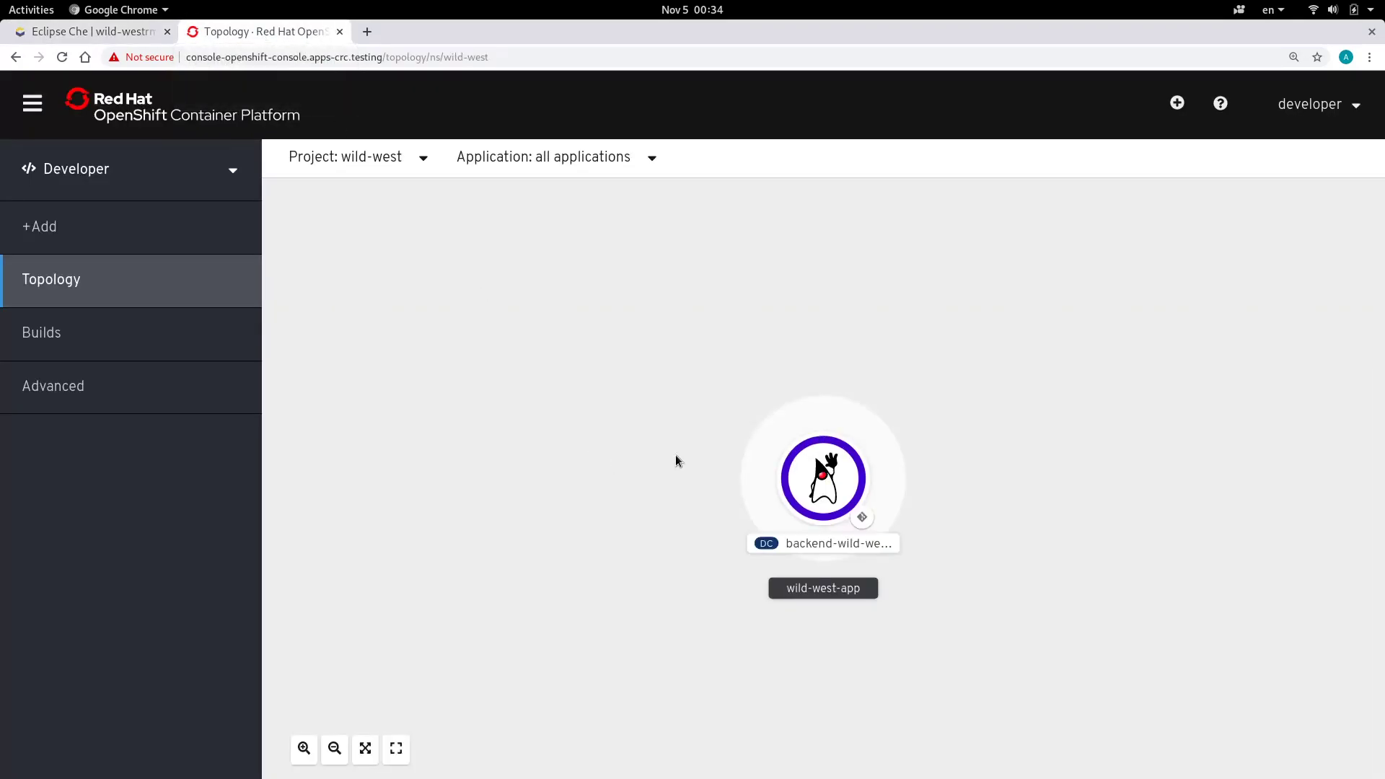
left_click_drag(714, 404, 415, 398)
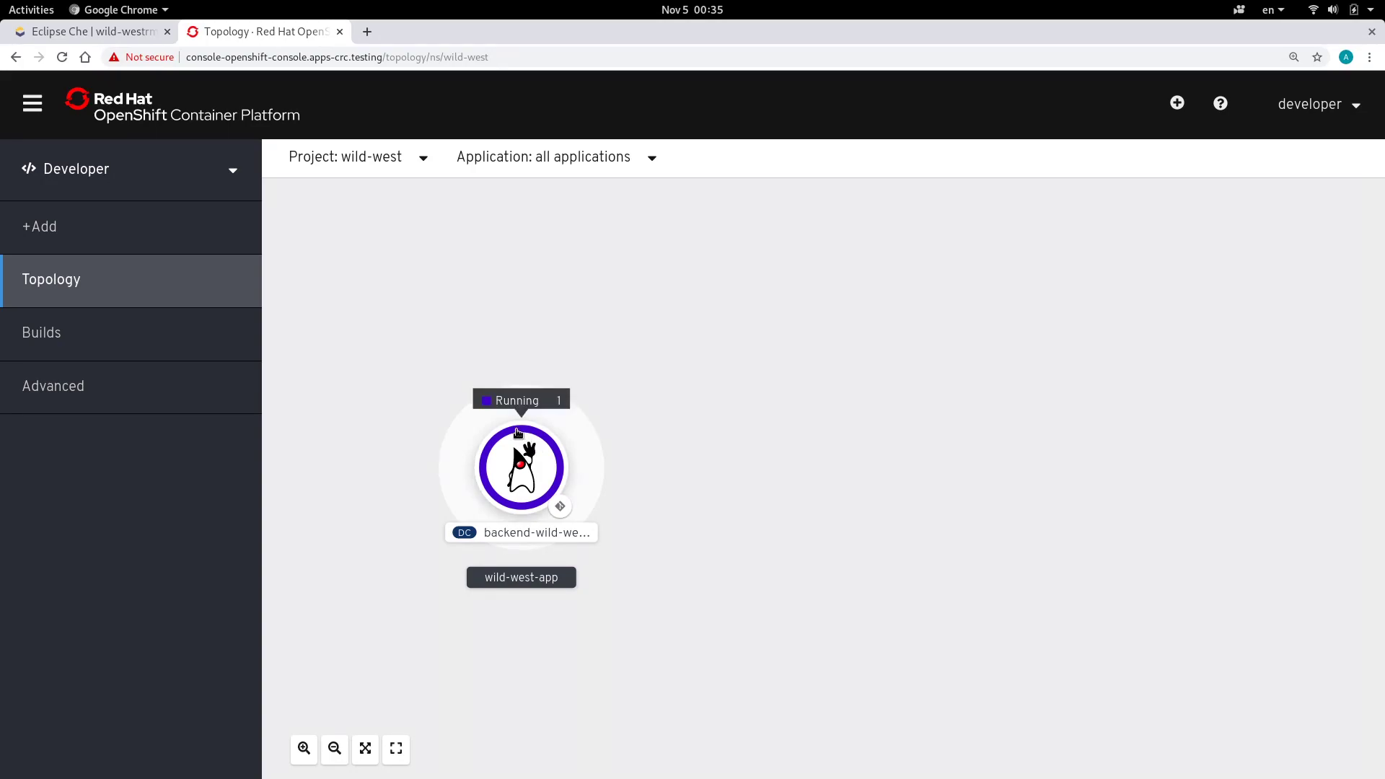
left_click(518, 433)
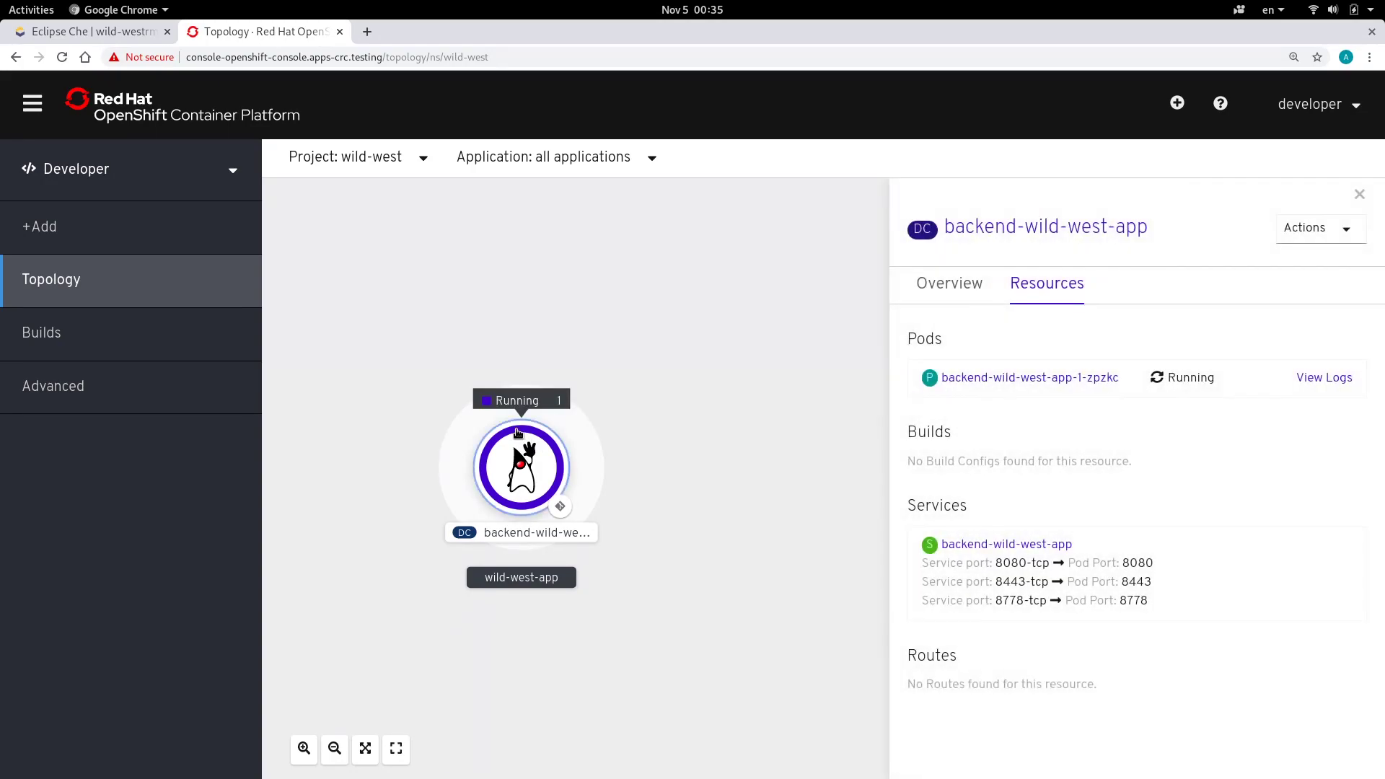
left_click(453, 236)
Switch to Eclipse Che and start a new component in wild-west-app, using a workspace directory as its source.
left_click(92, 31)
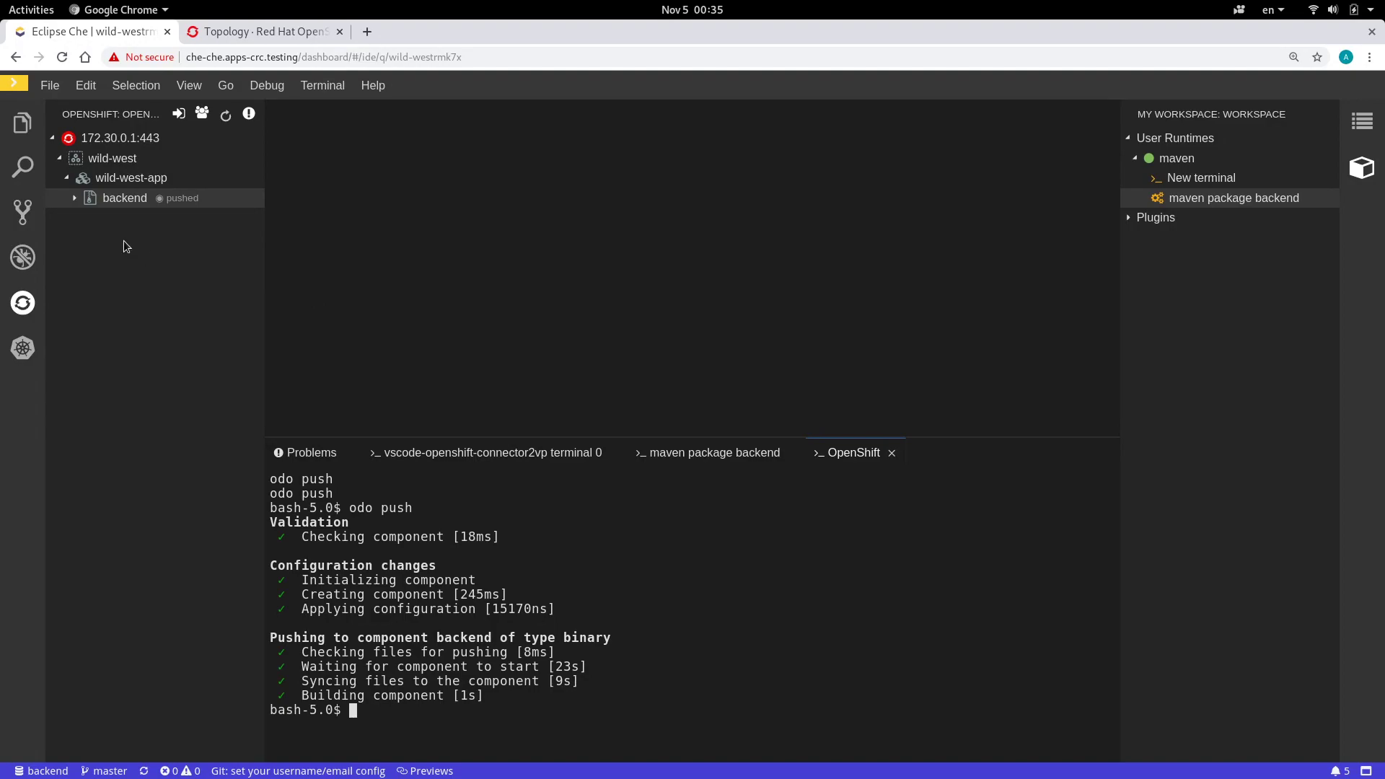
left_click(112, 160)
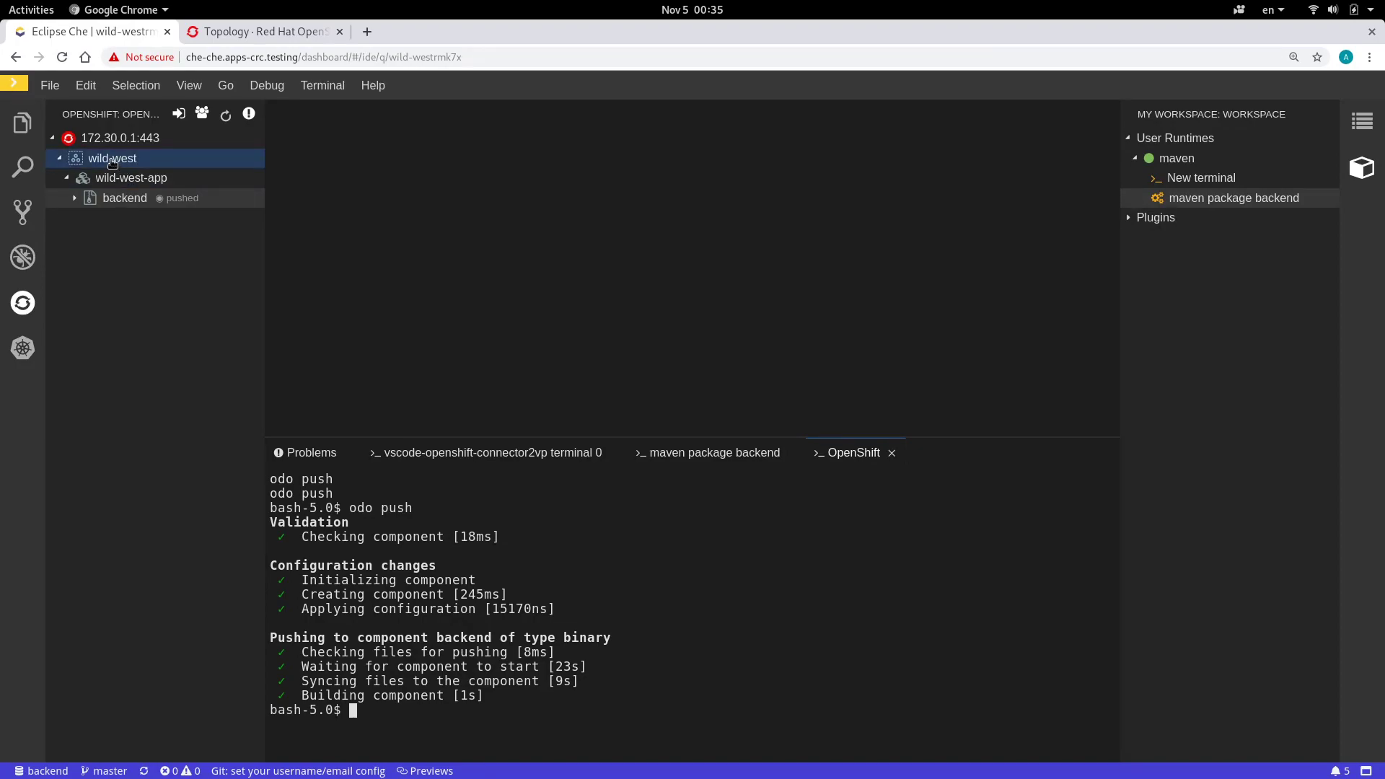
left_click(116, 178)
right_click(115, 177)
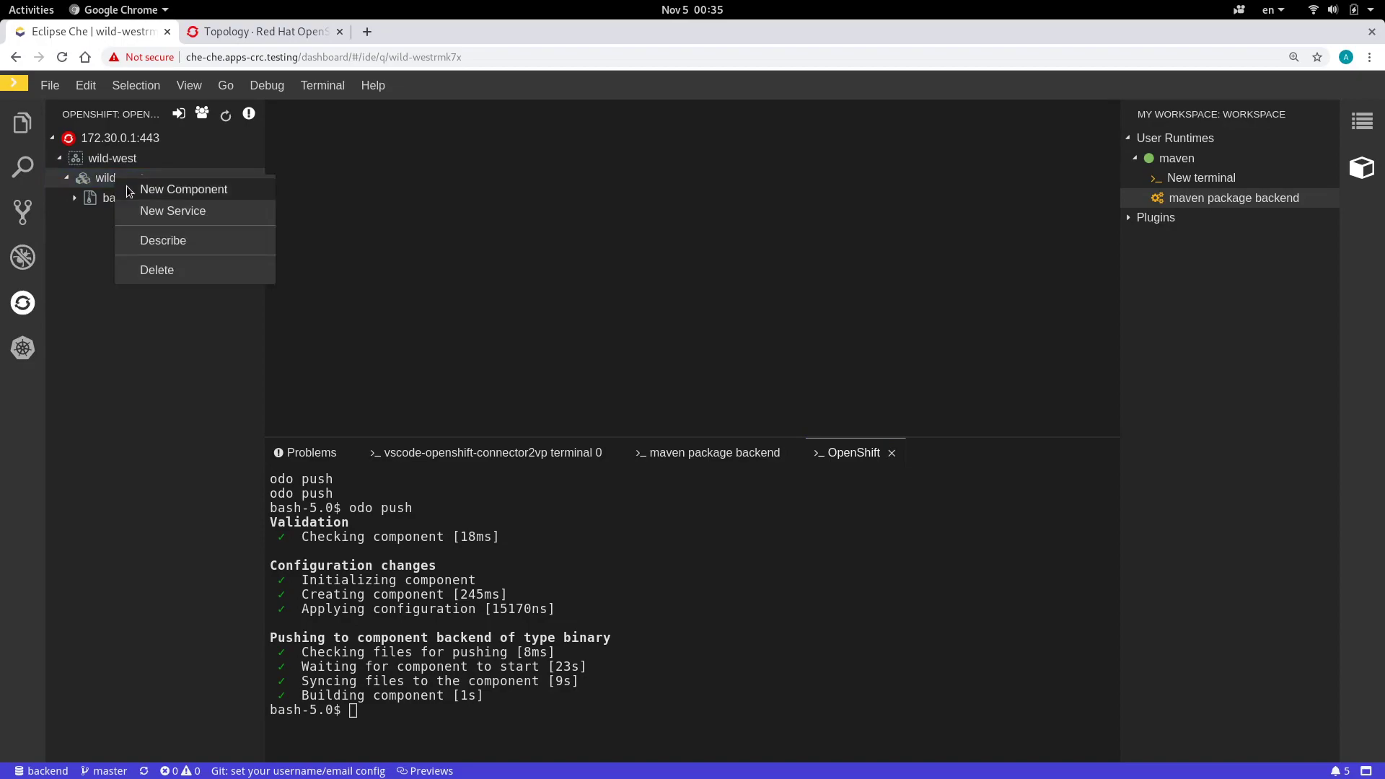
left_click(180, 189)
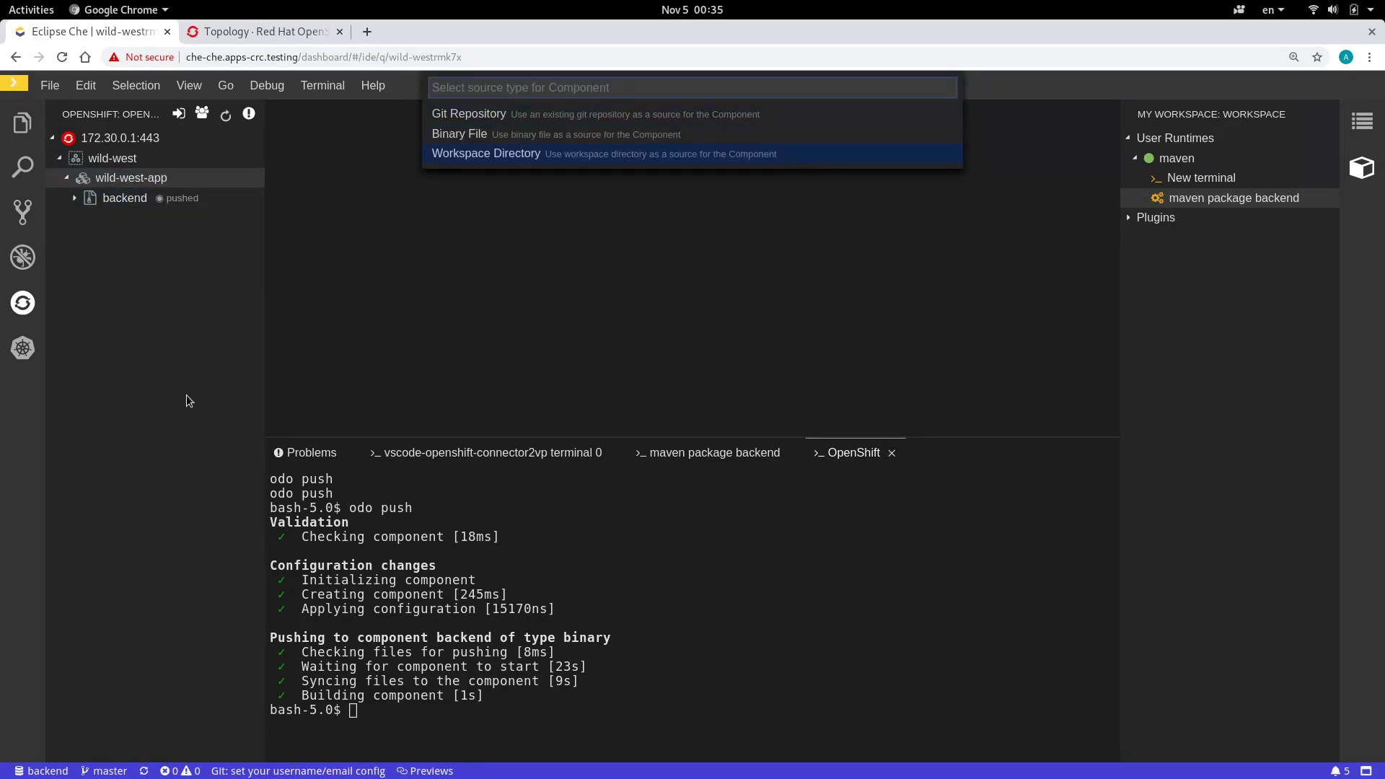
key("Return")
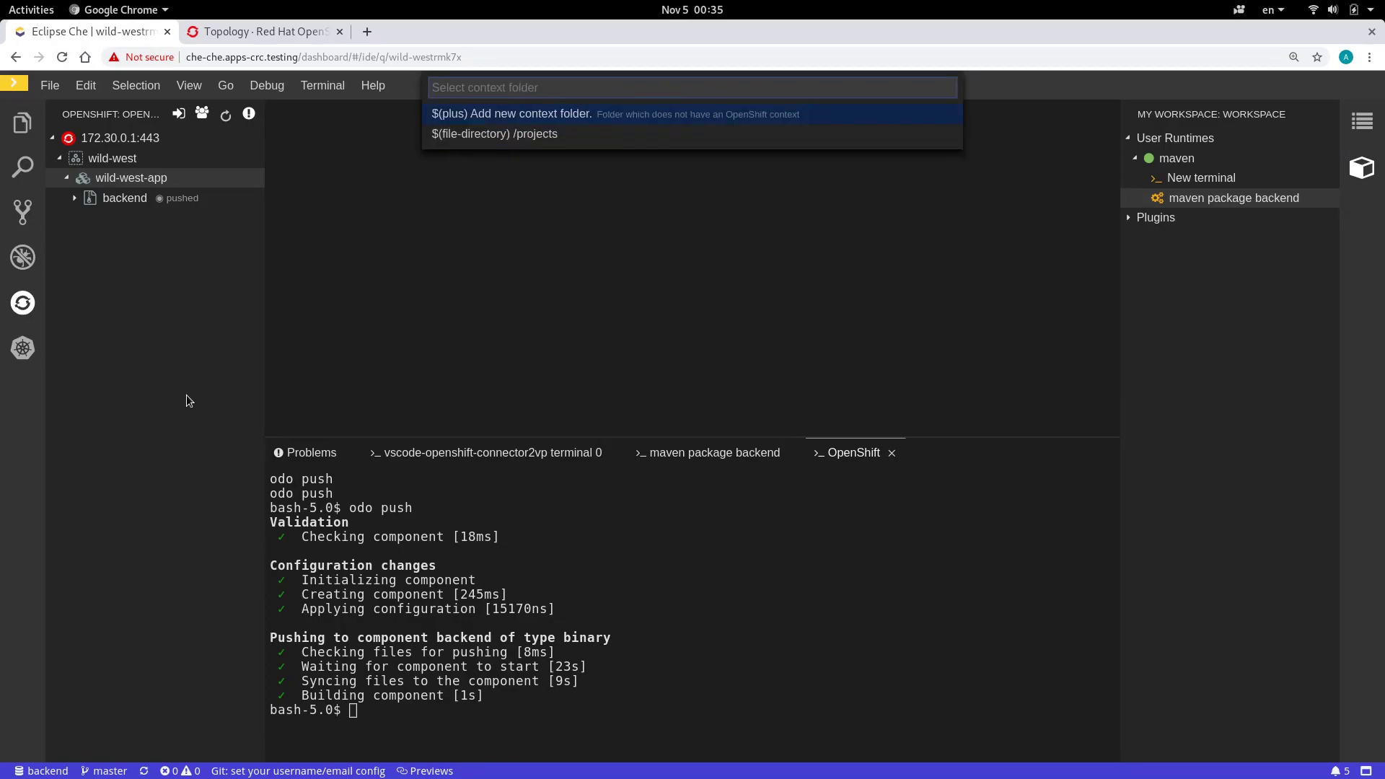
Add /projects/frontend as the new context folder for the component.
key("Return")
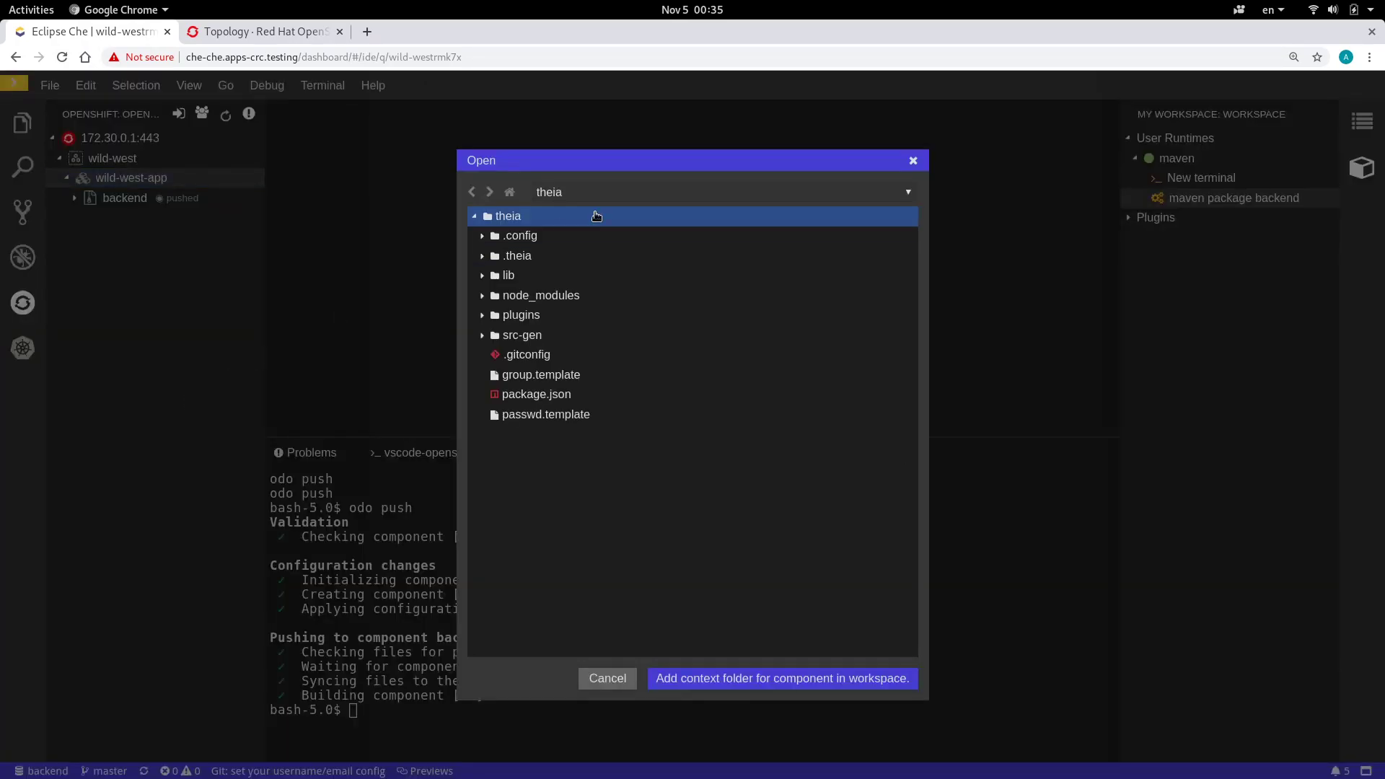
left_click(640, 191)
left_click(642, 224)
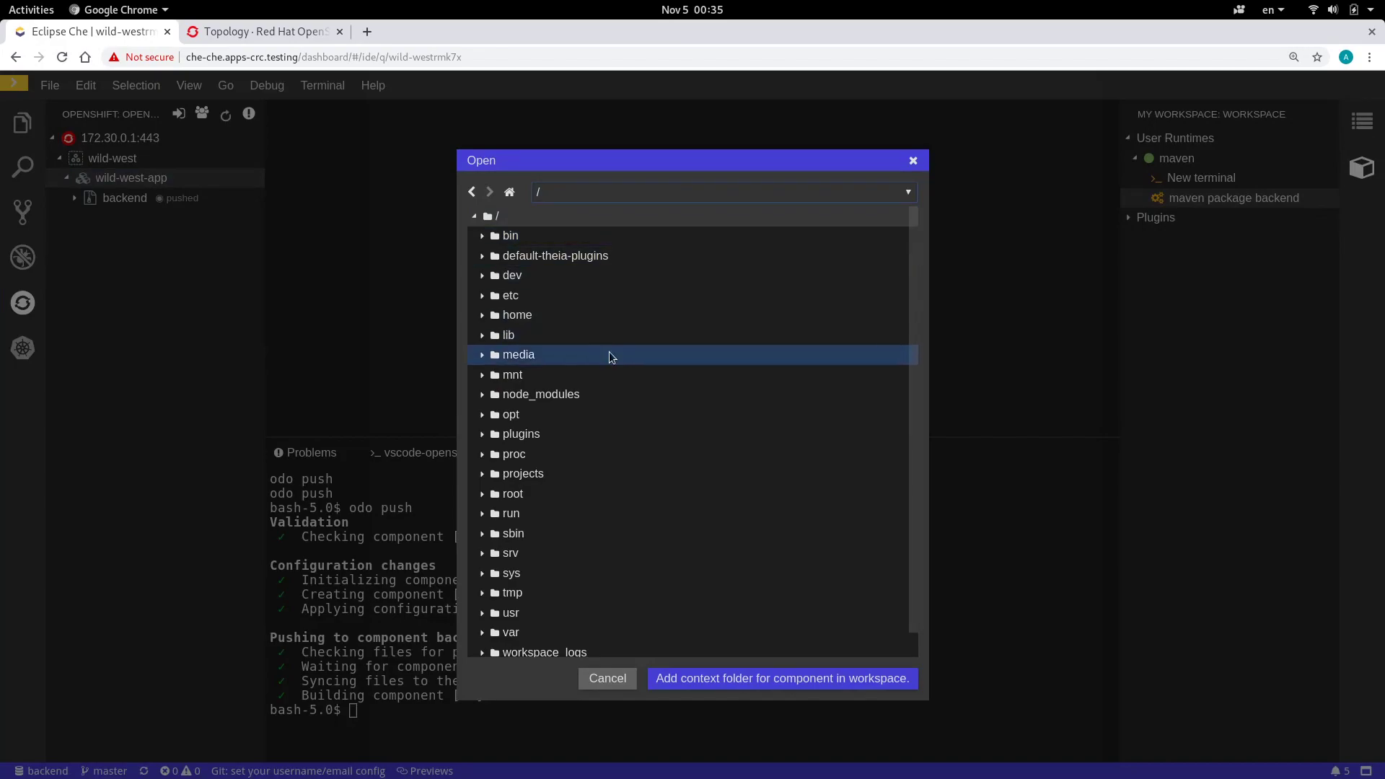
double_click(560, 474)
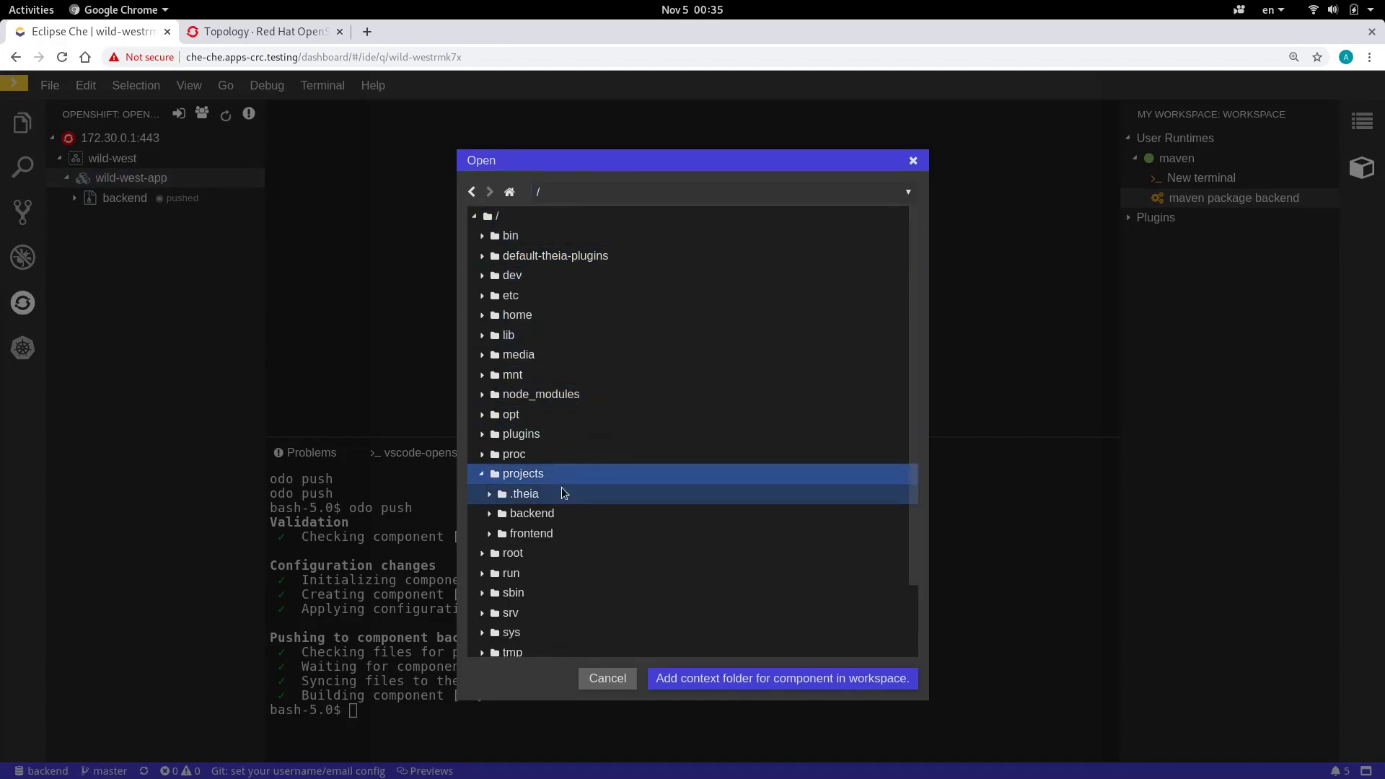
double_click(560, 533)
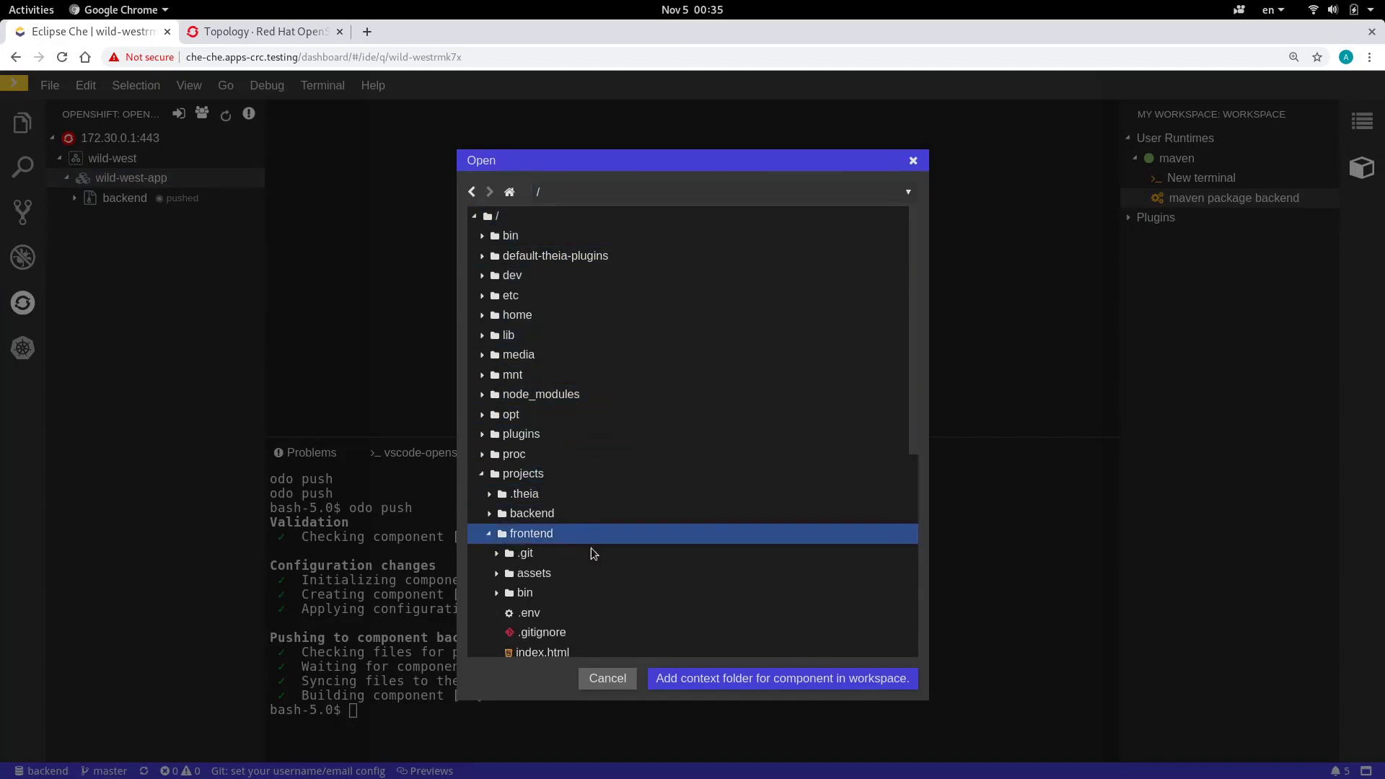
left_click(706, 678)
Name the component frontend and choose the nodejs component type with a version.
type("frontem")
type("d")
key("Delete")
type("n")
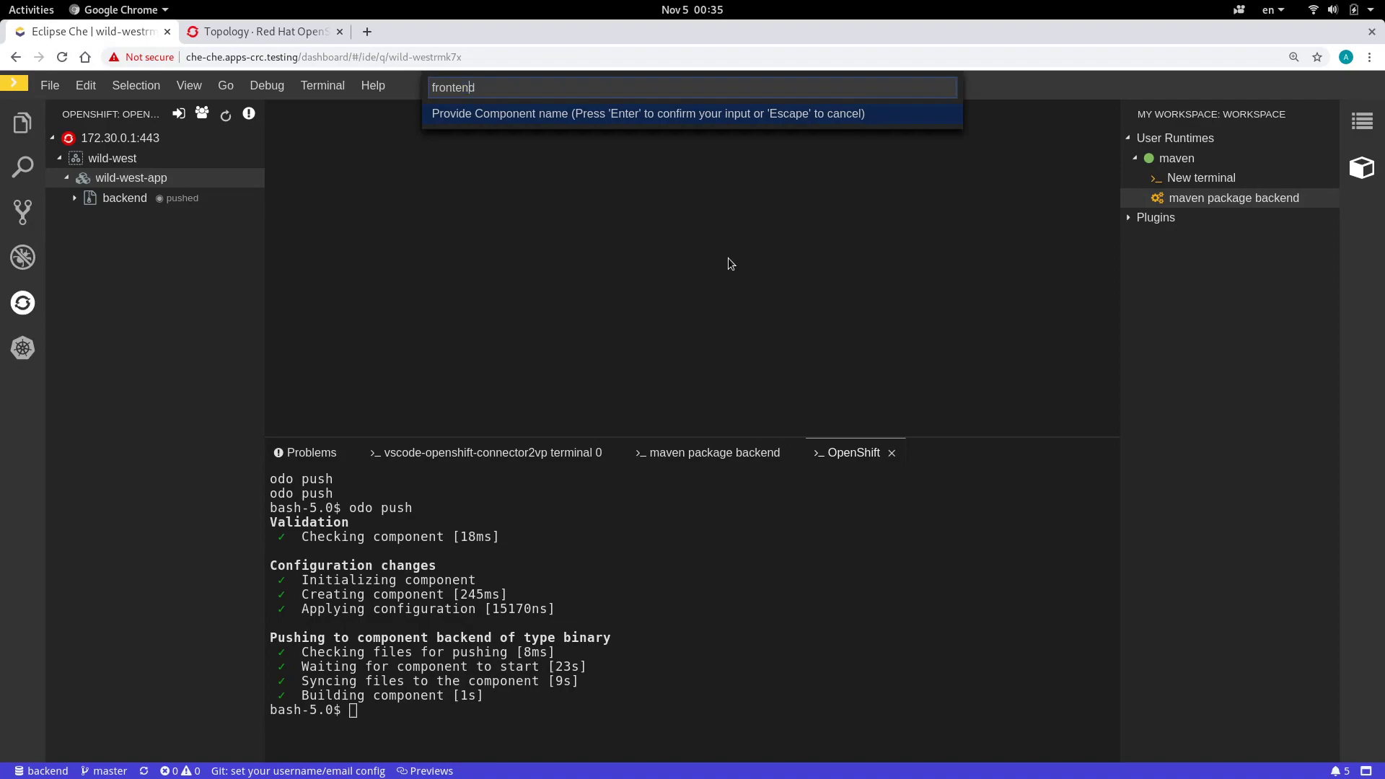
key("Return")
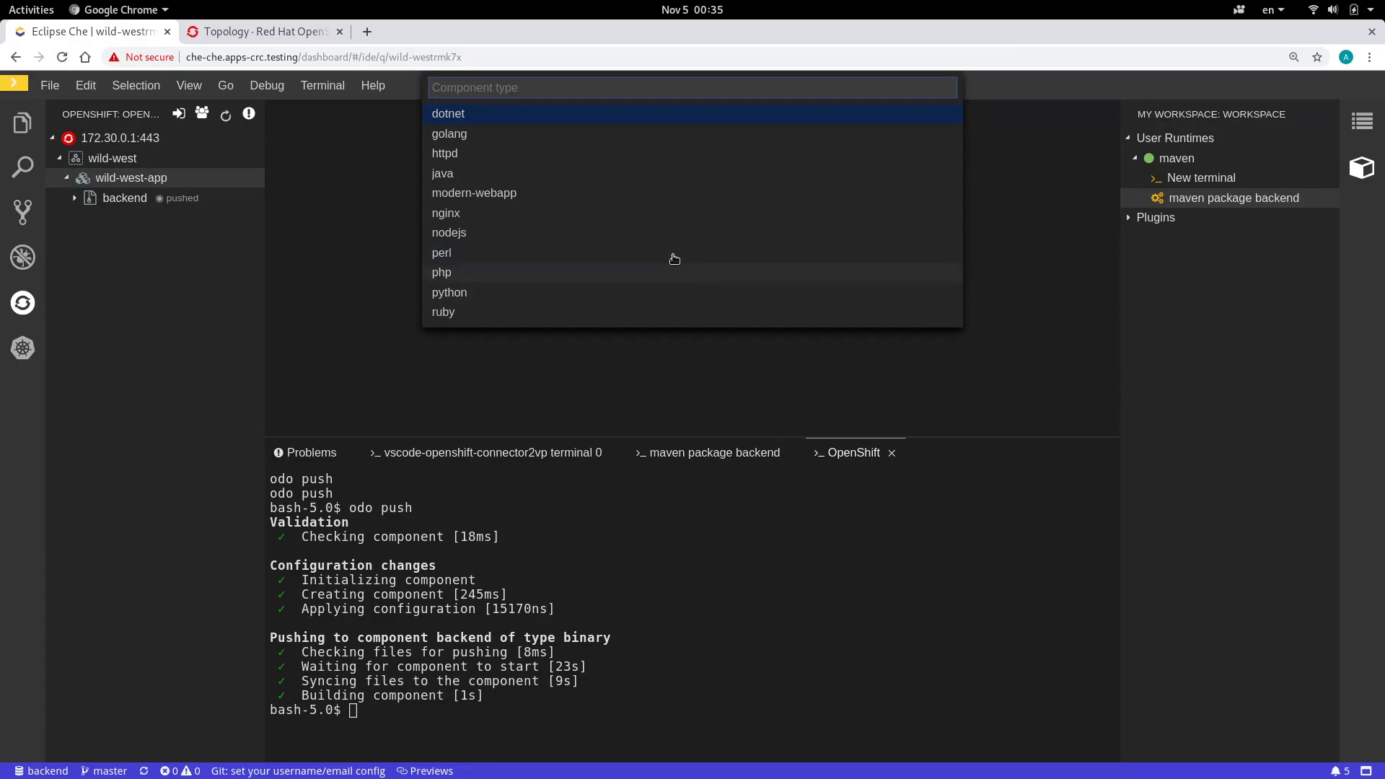
left_click(582, 233)
left_click(473, 169)
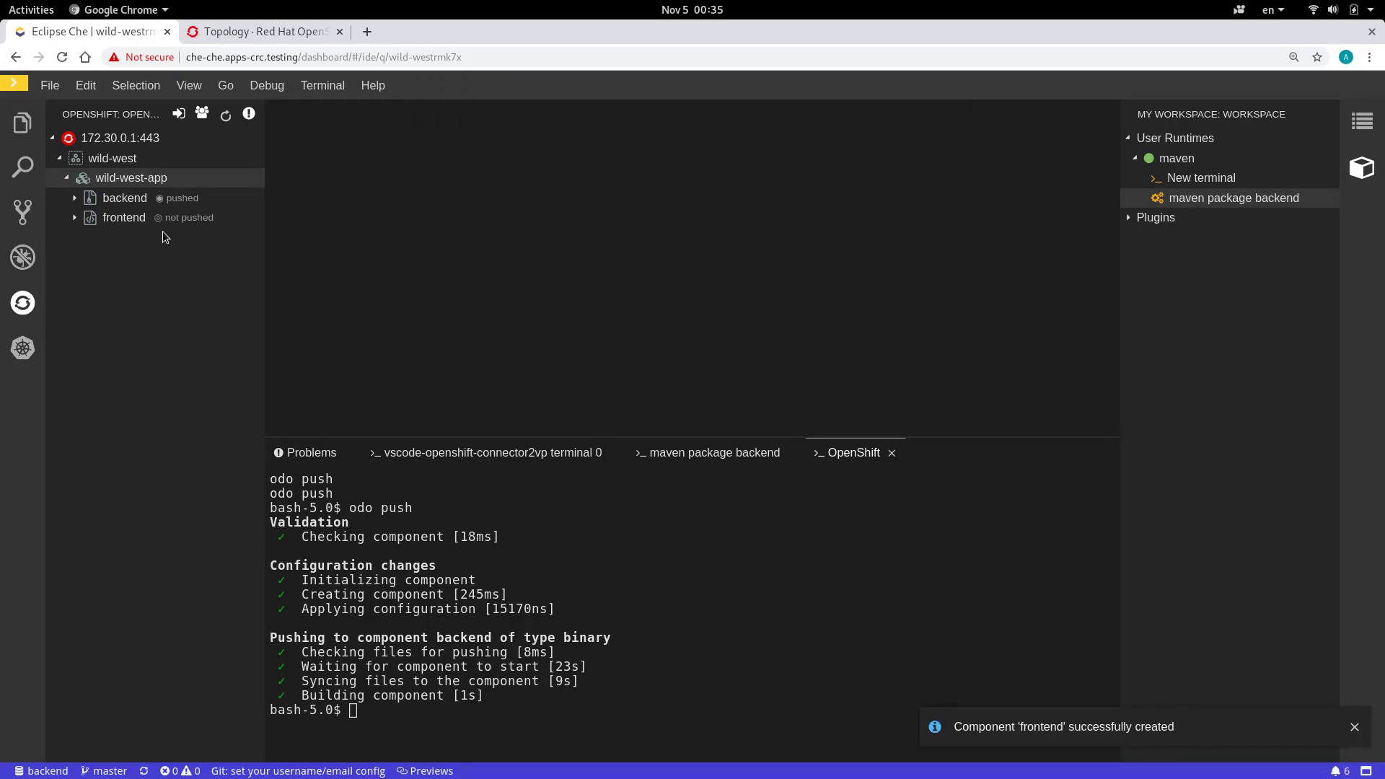
Push the frontend component of wild-west-app to the cluster.
left_click(137, 218)
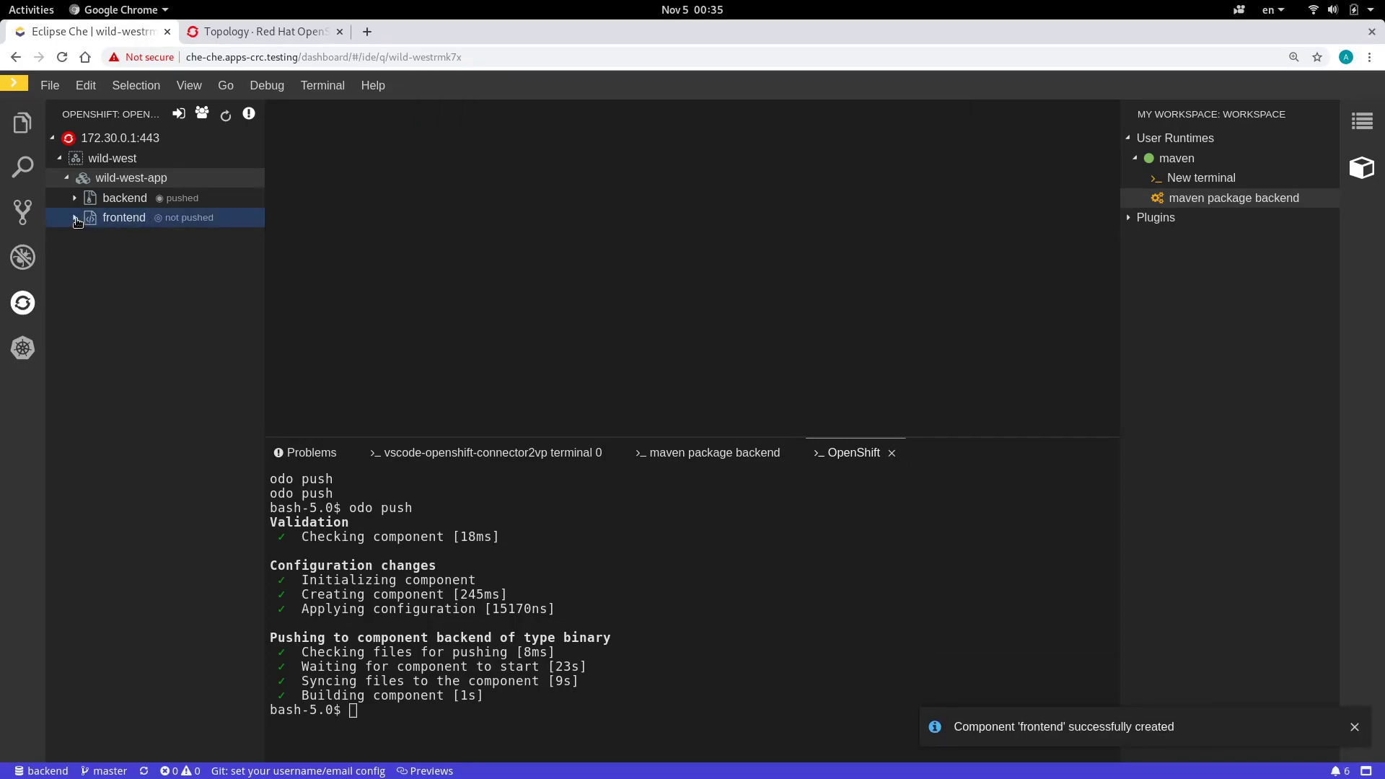
right_click(125, 221)
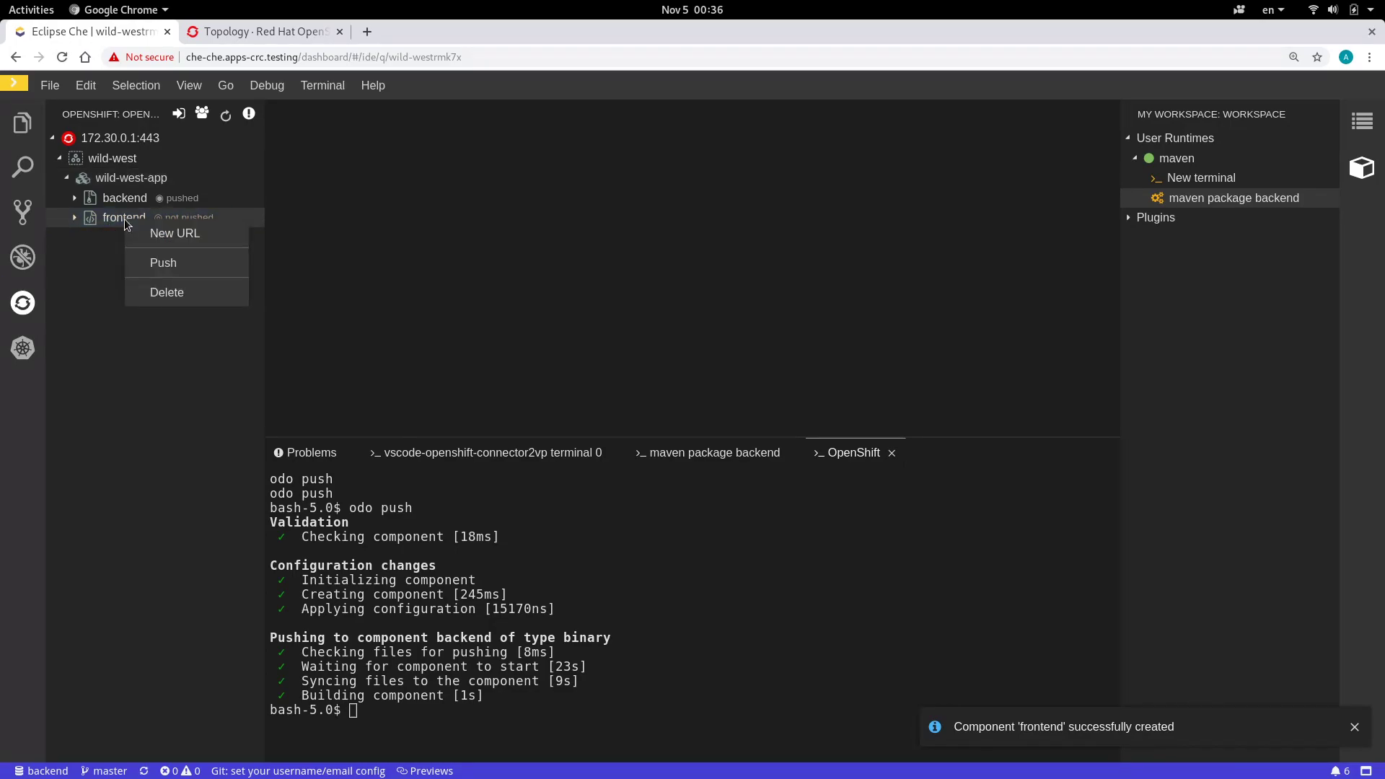
left_click(147, 264)
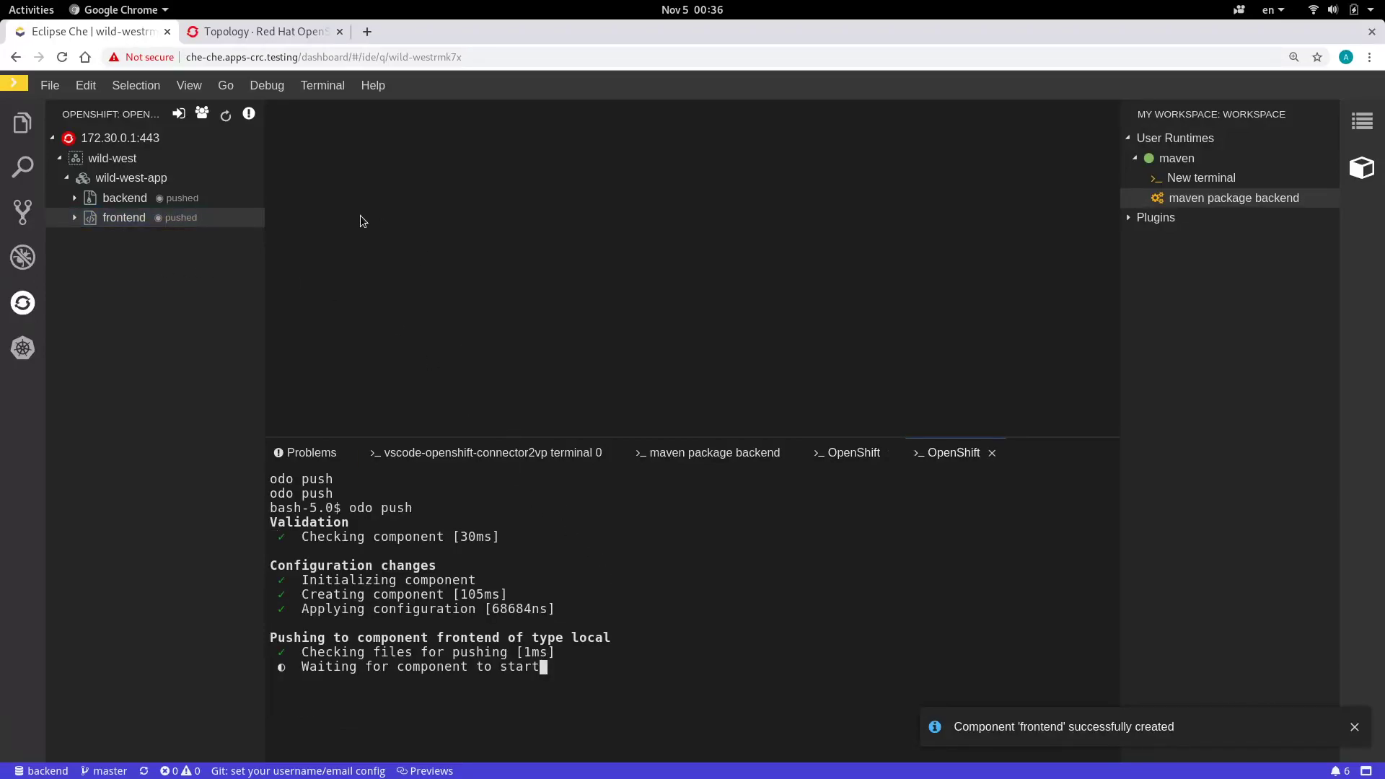
Check the frontend deployment's status in the OpenShift console topology and its push progress in Eclipse Che.
left_click(268, 32)
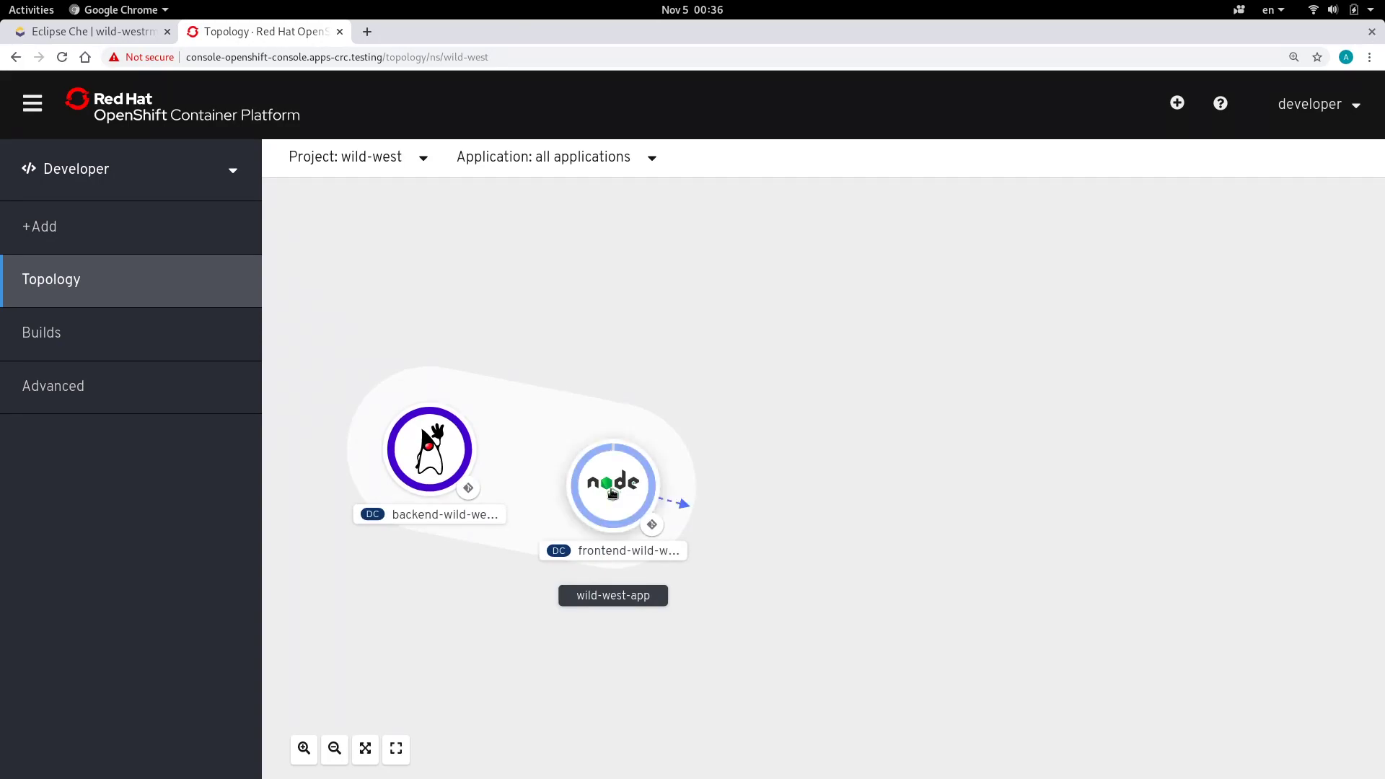
mouse_move(589, 459)
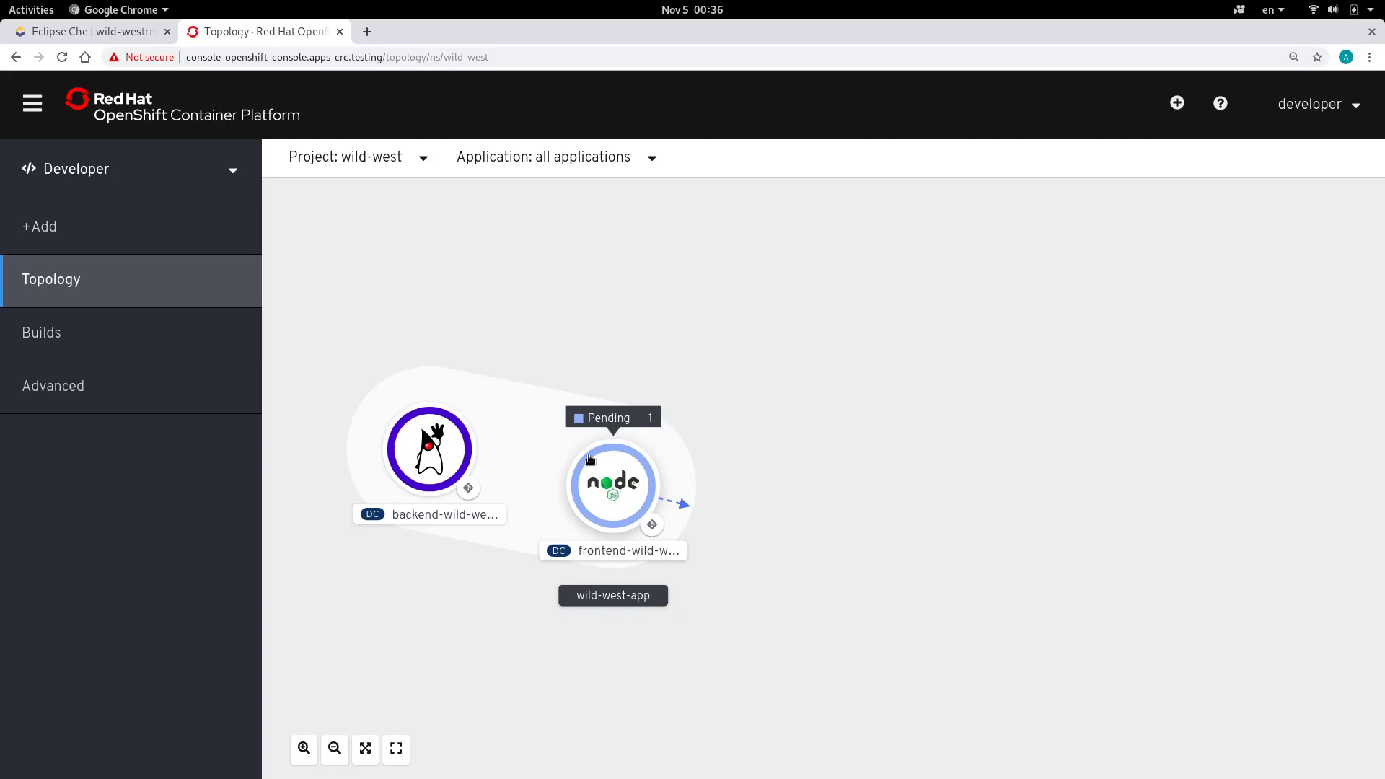
key("ctrl+Page_Up")
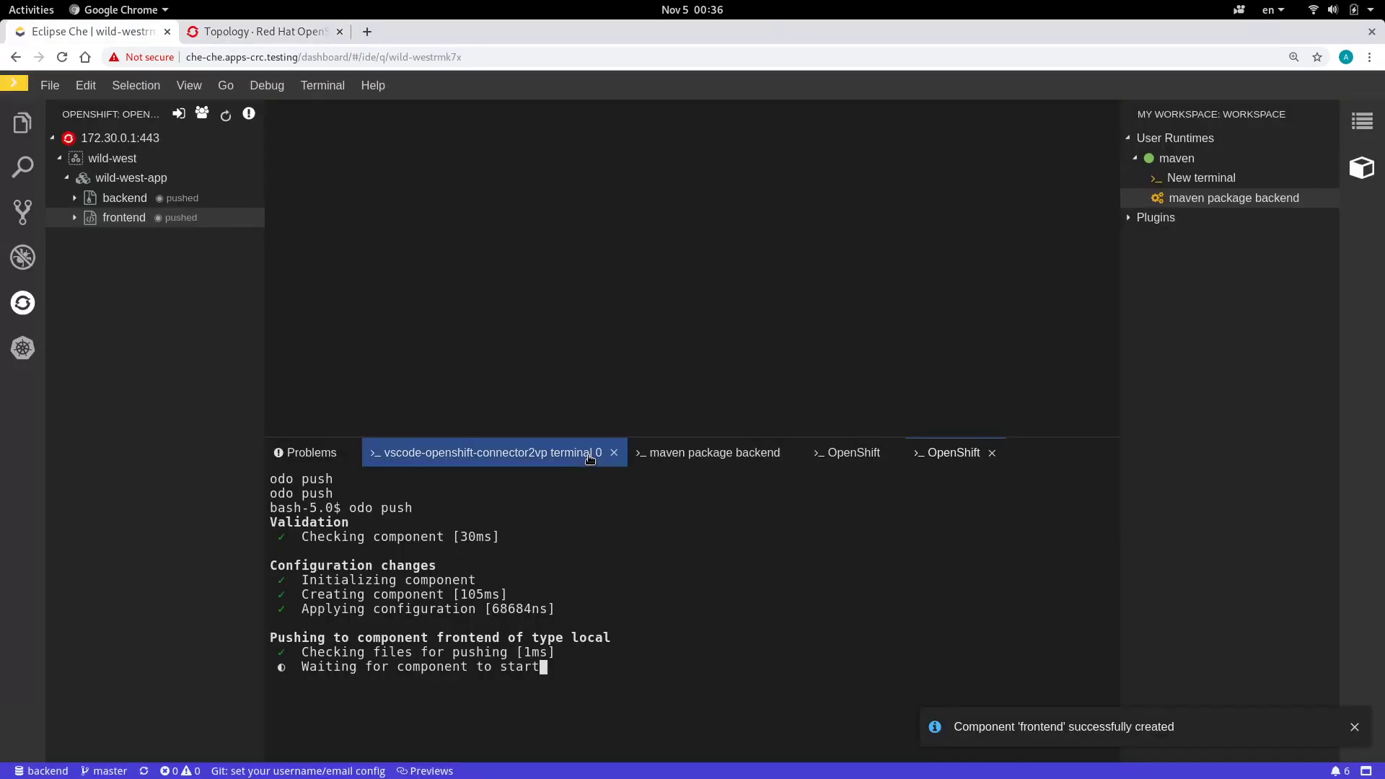
key("ctrl+Page_Down")
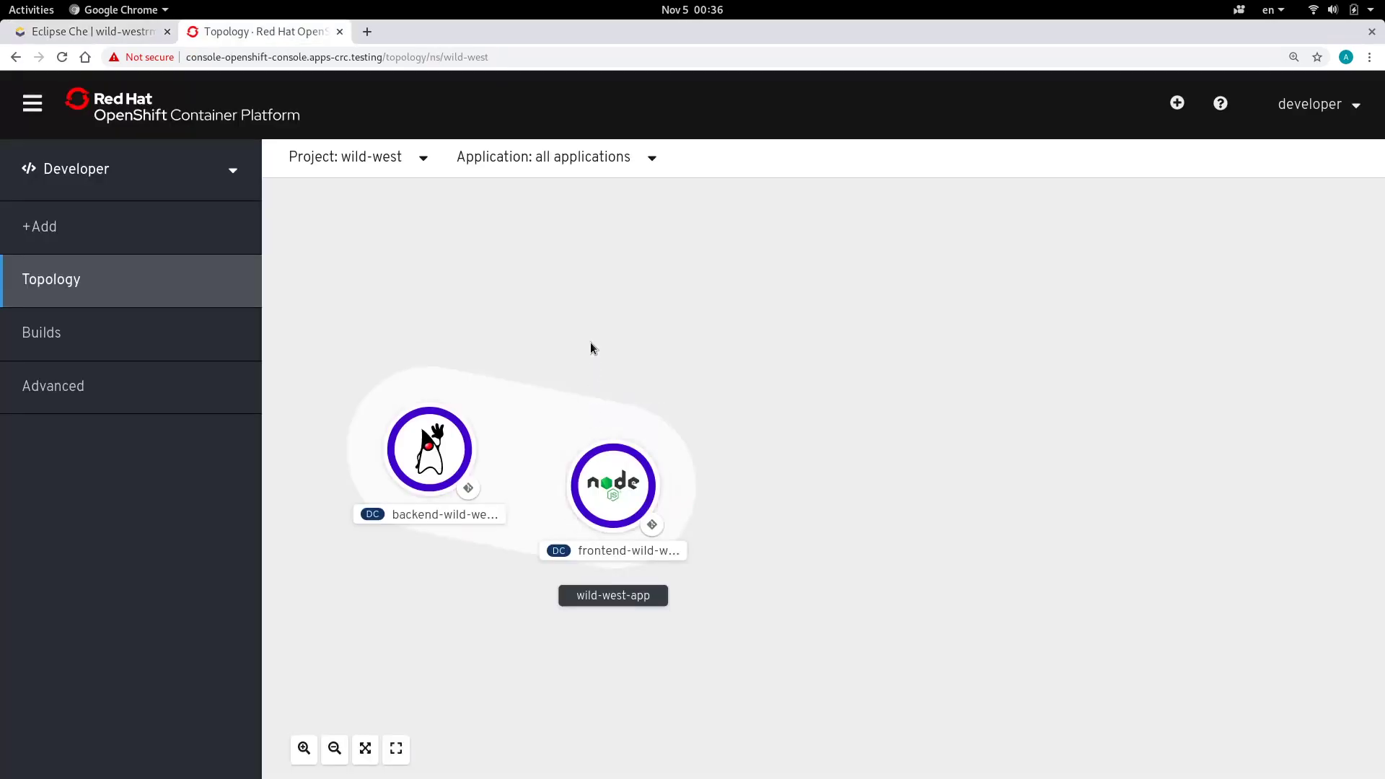
key("ctrl+Page_Up")
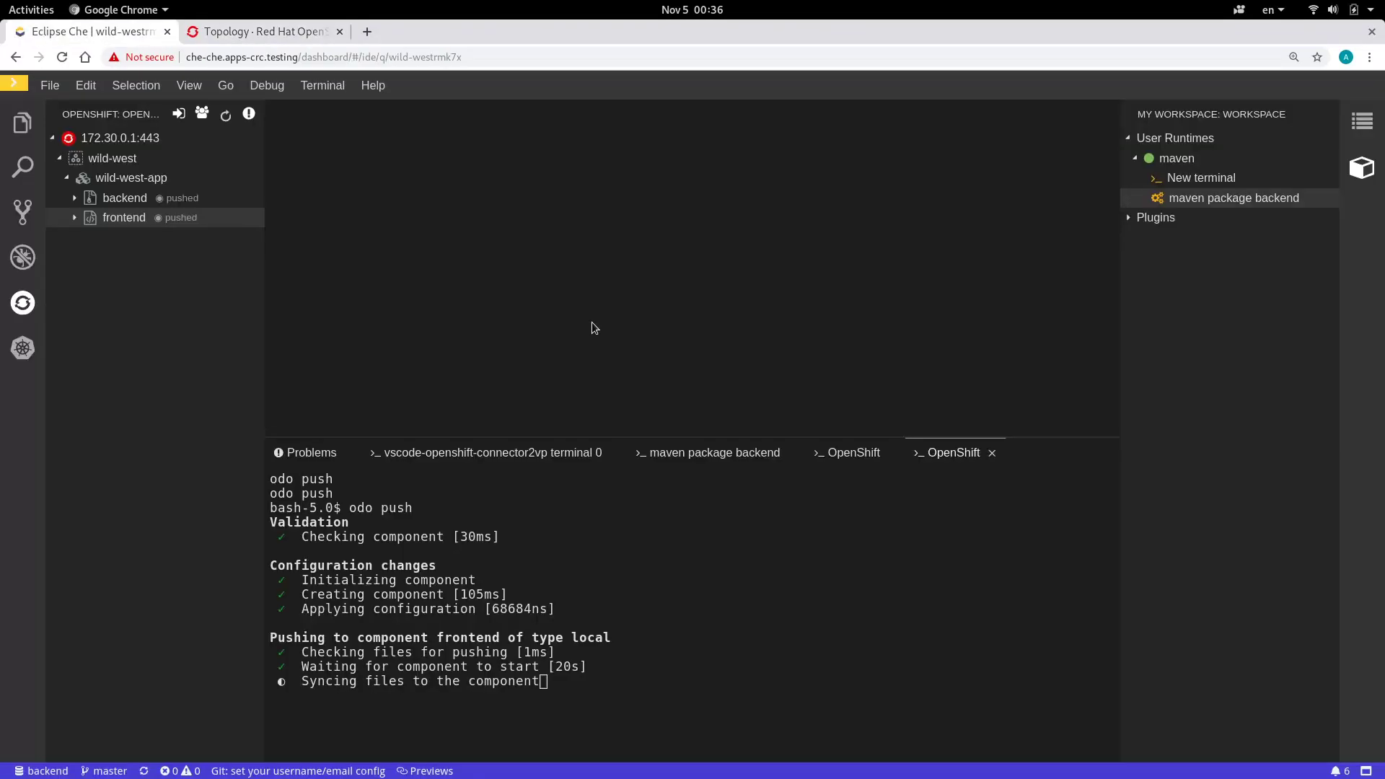
Create a new URL named link for the frontend component.
left_click(74, 217)
left_click(75, 198)
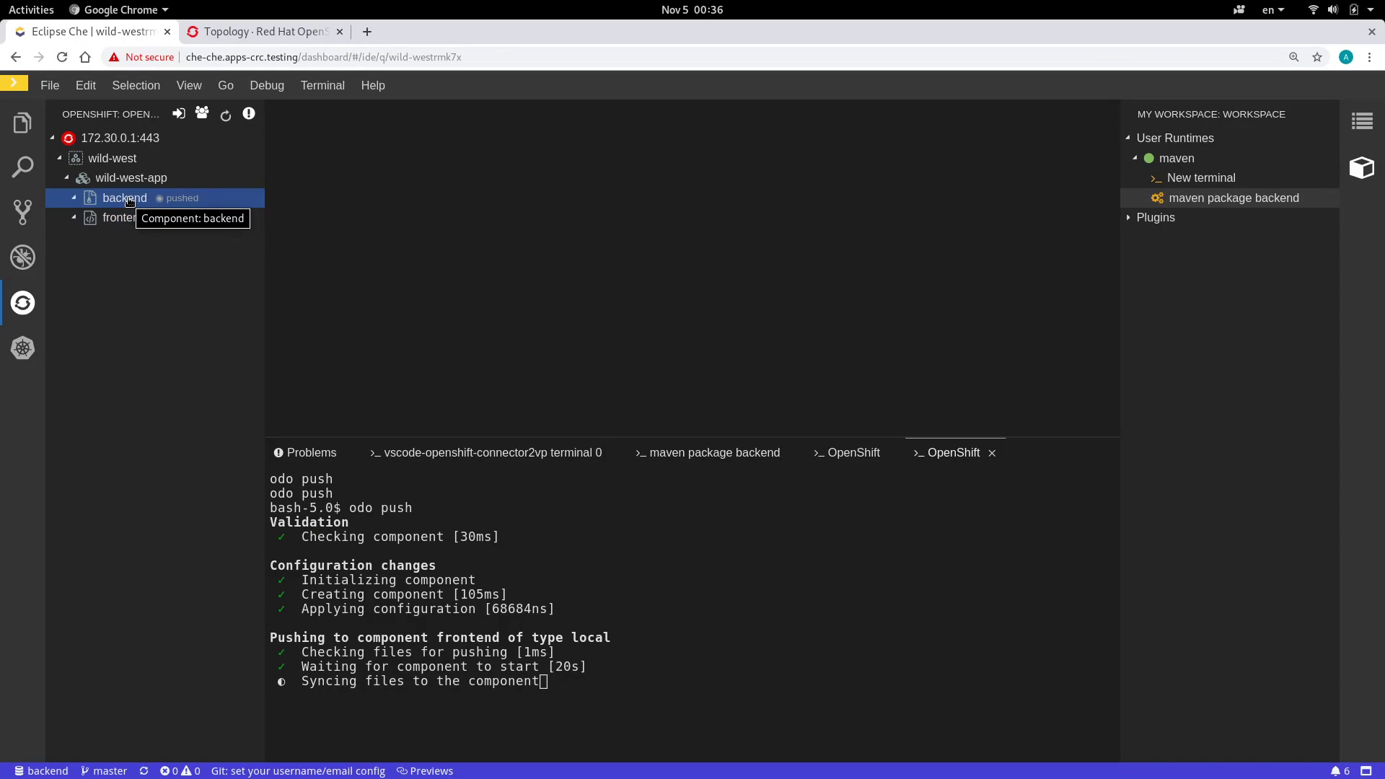
left_click(124, 217, "ctrl")
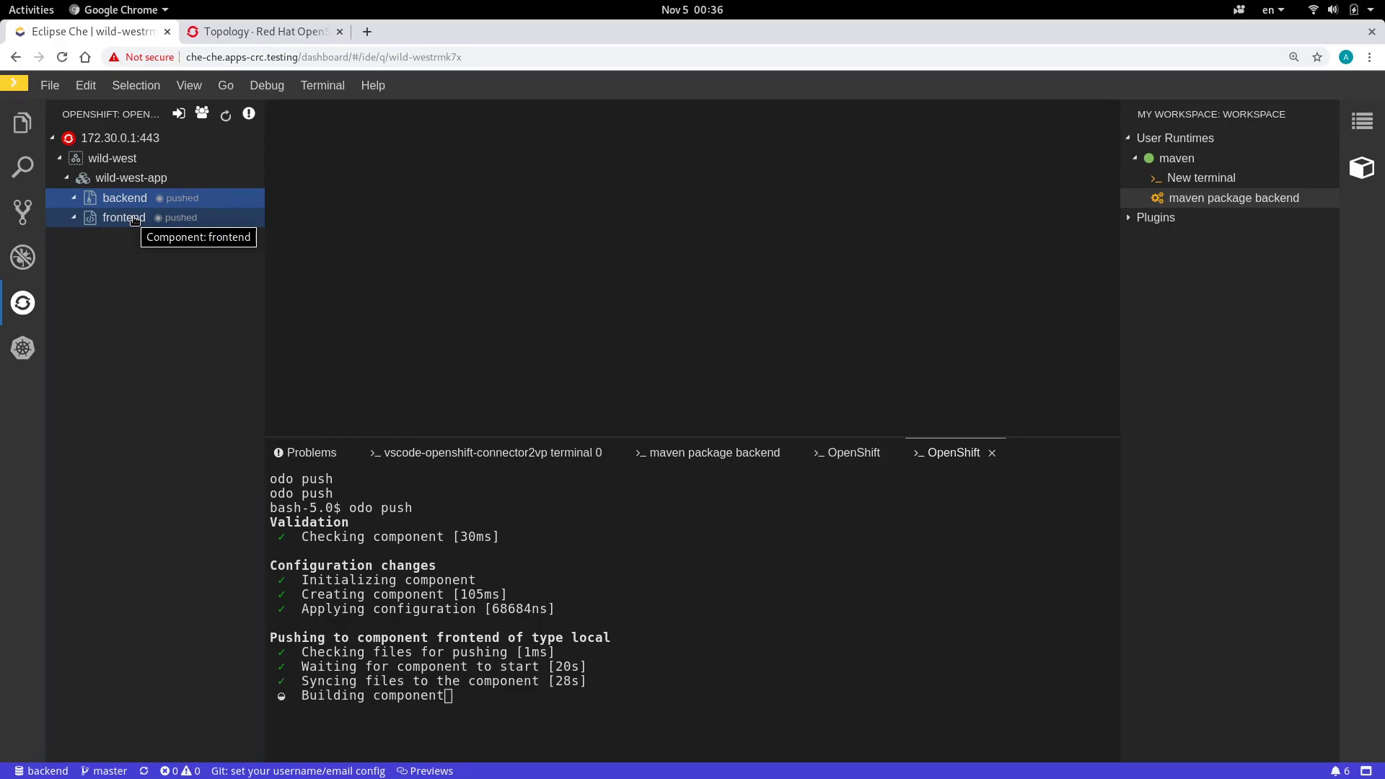
left_click(134, 220)
right_click(134, 219)
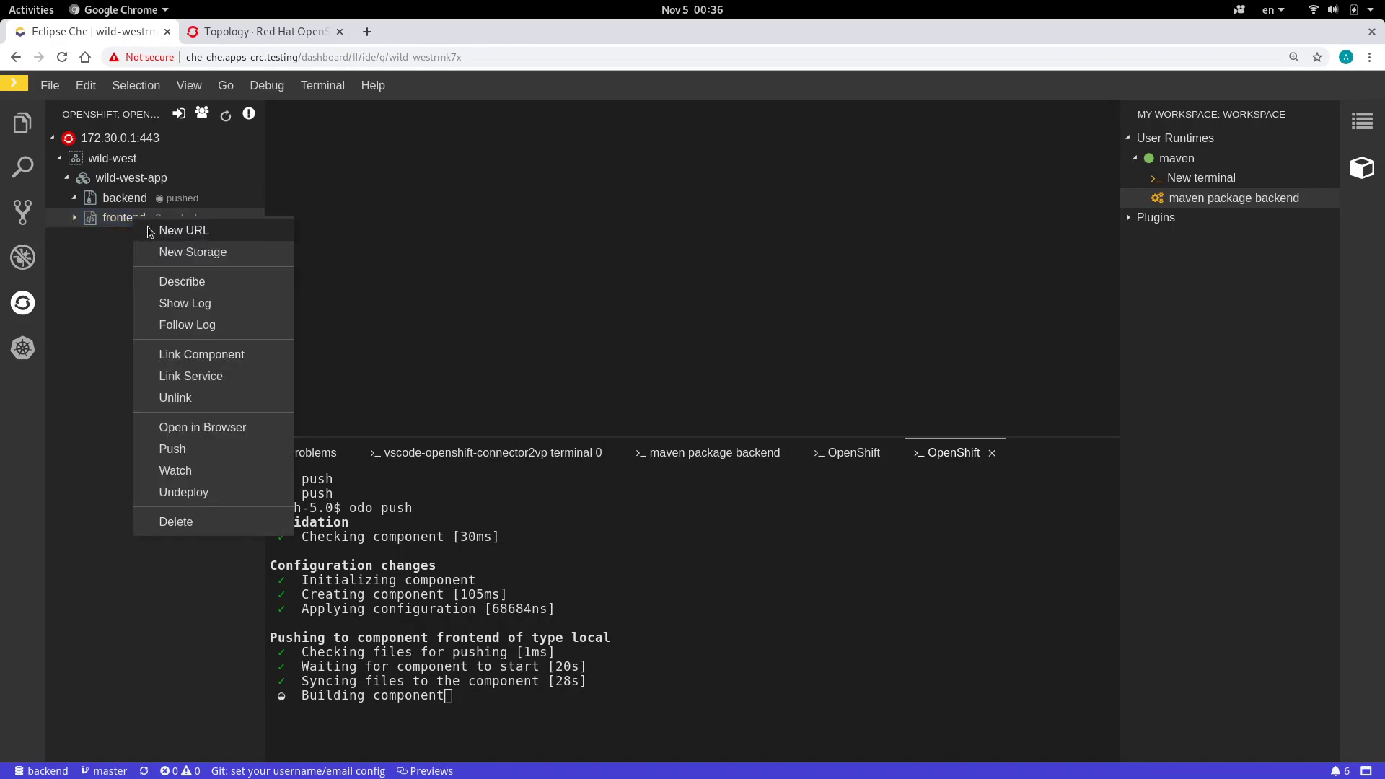
left_click(184, 230)
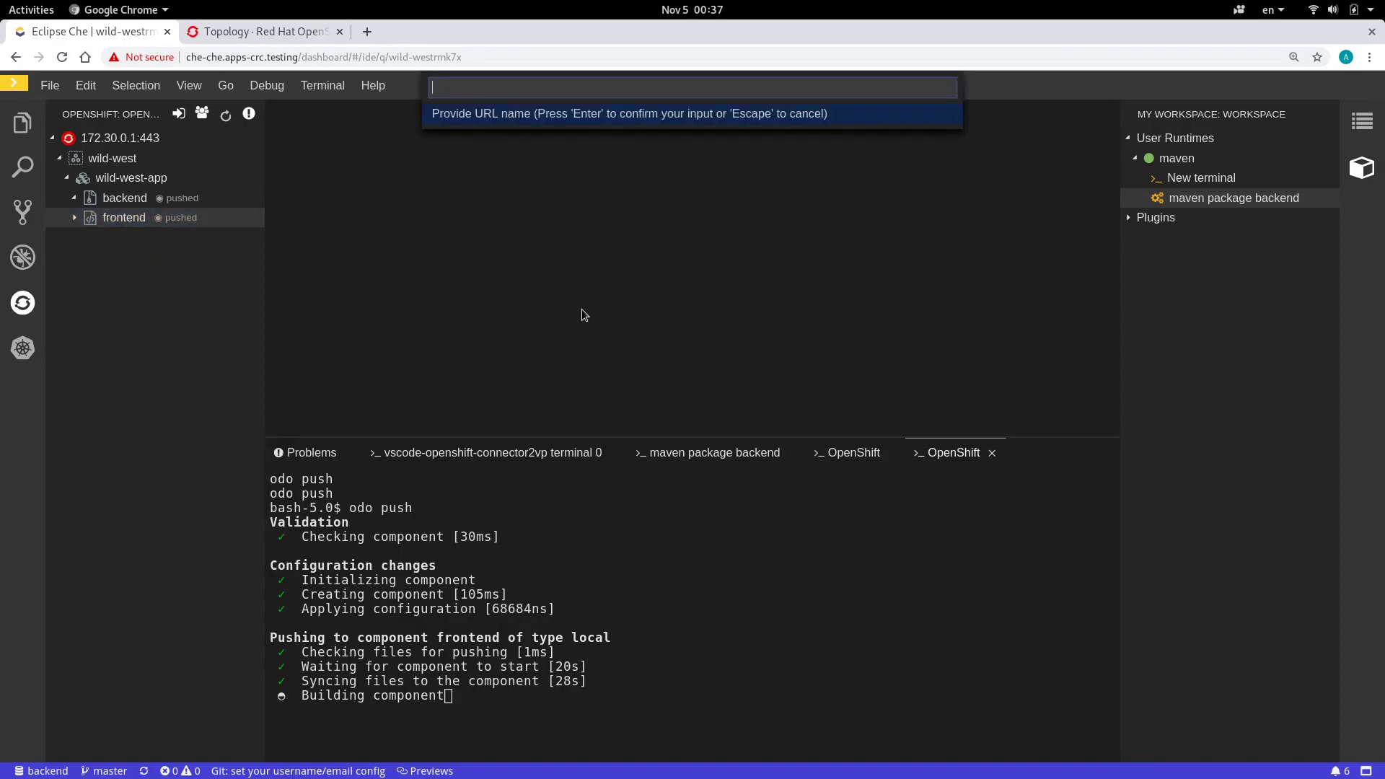
type("link")
key("Return")
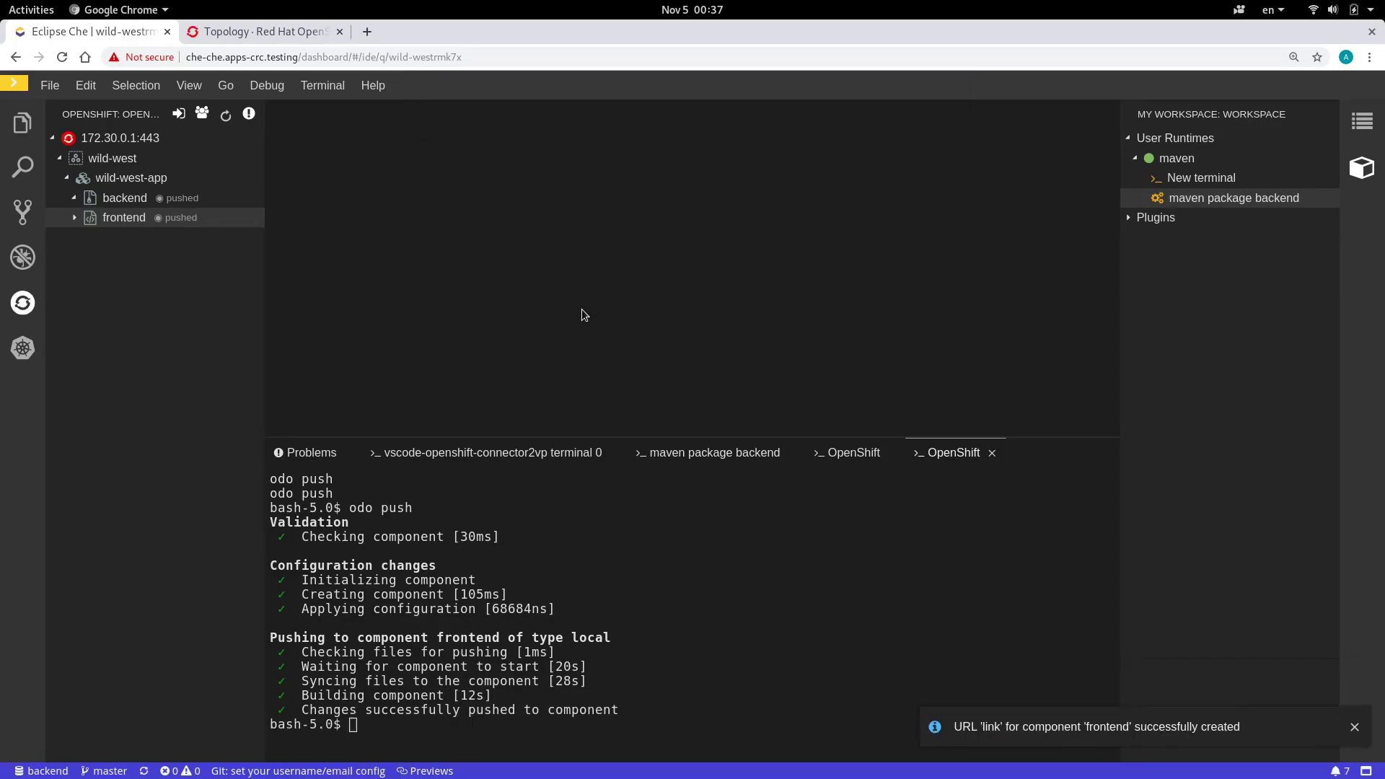
Push the frontend component to apply its new link URL, and open the created address in the browser.
left_click(76, 219)
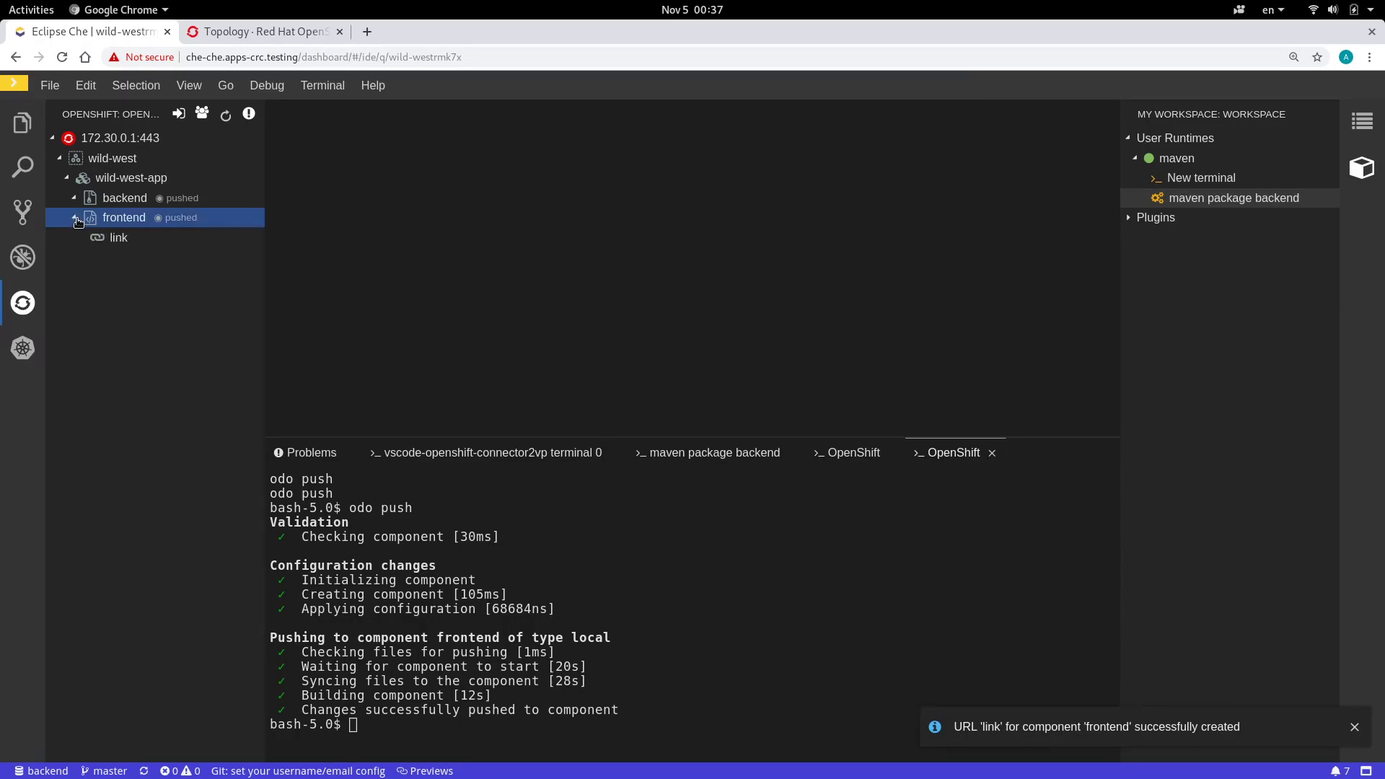
right_click(142, 219)
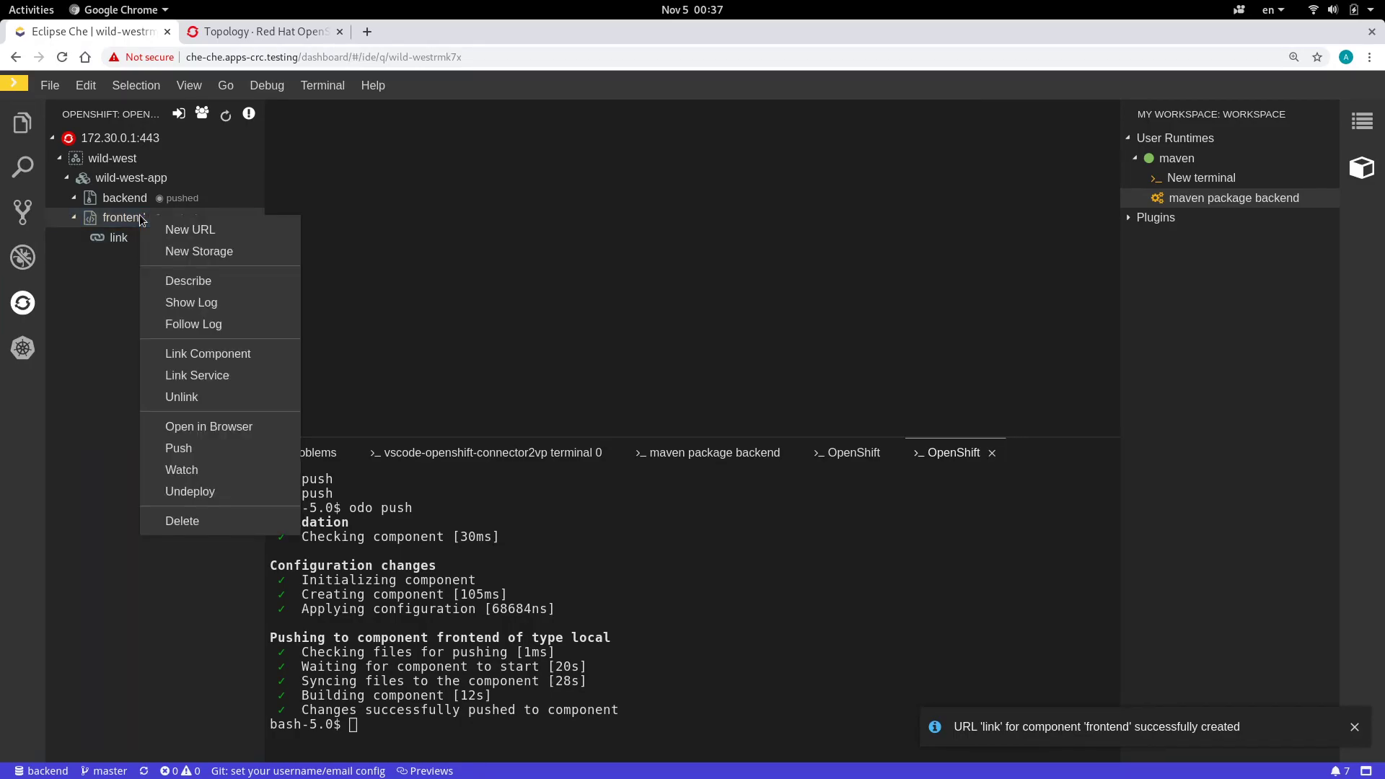
left_click(179, 448)
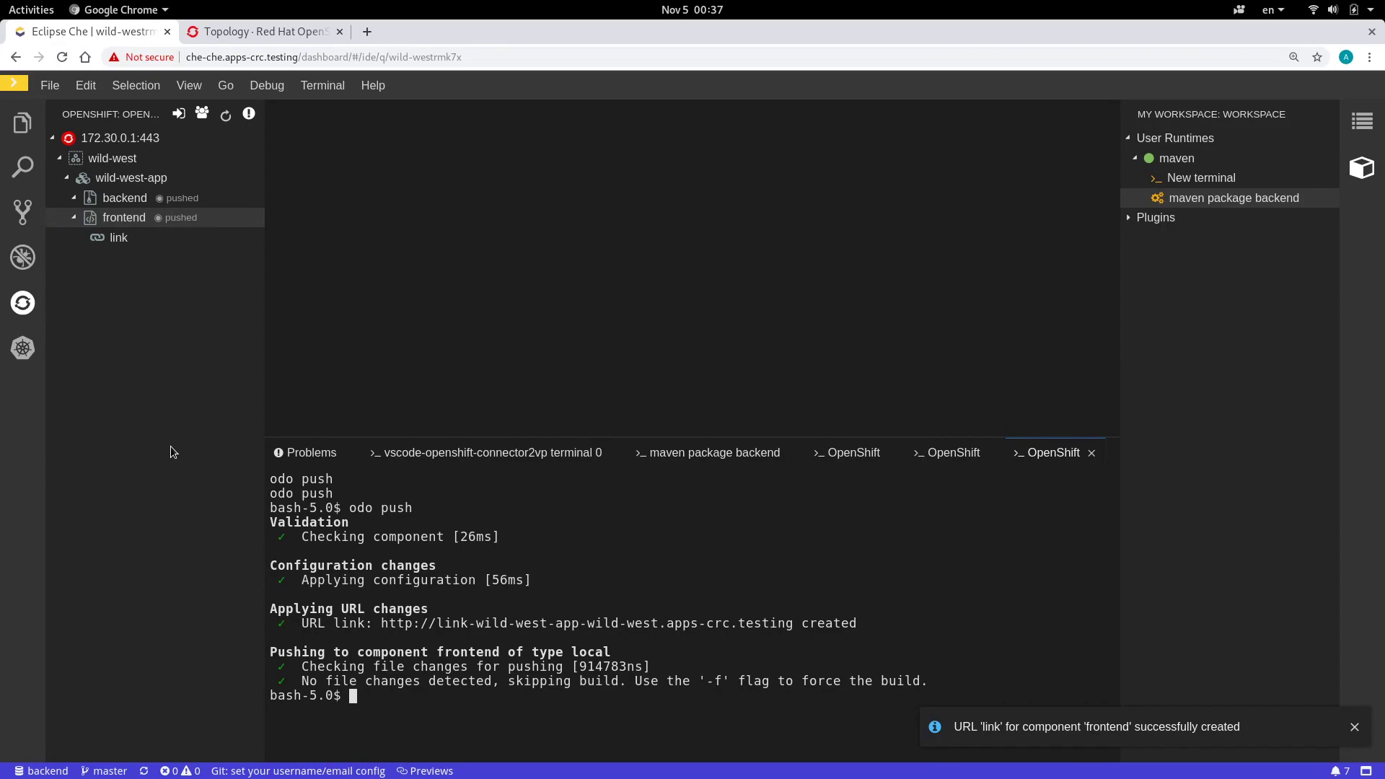
left_click(548, 627, "ctrl")
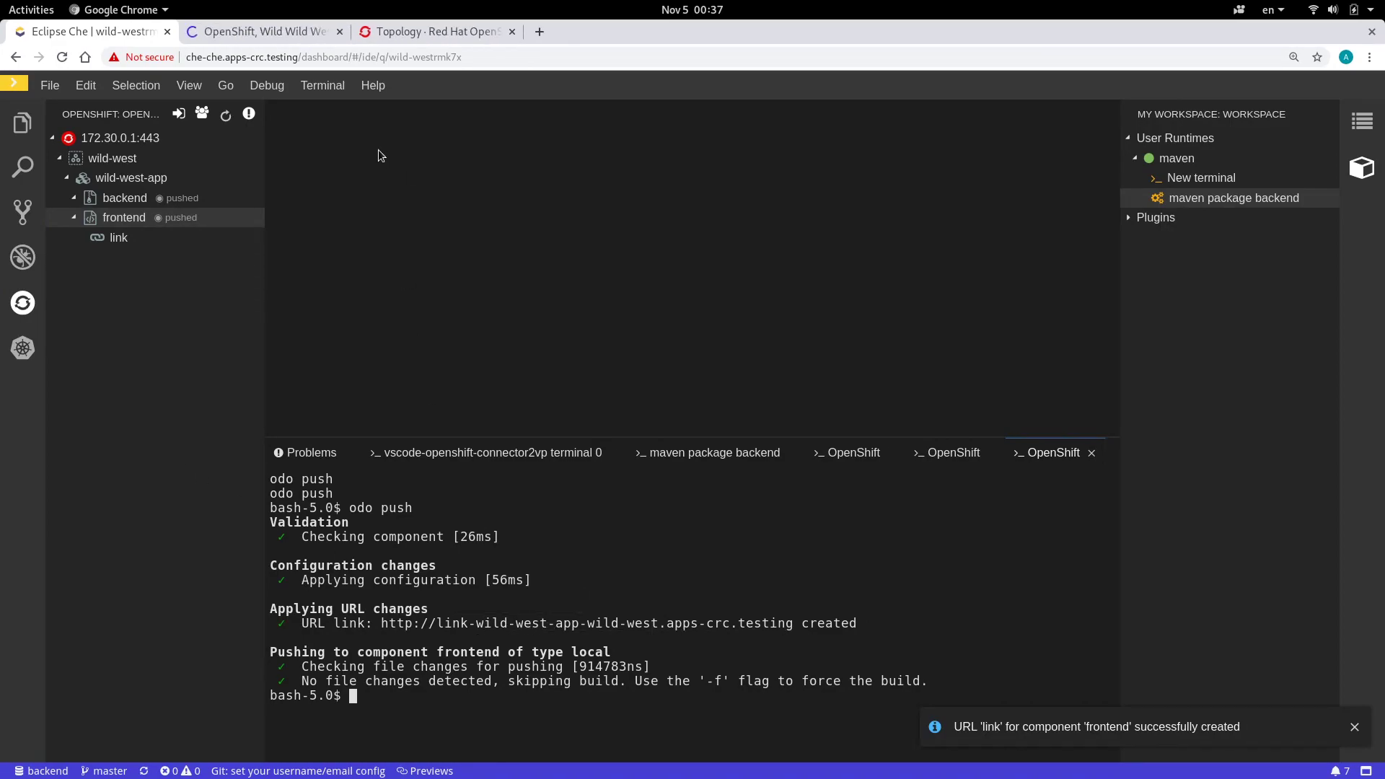
left_click(264, 33)
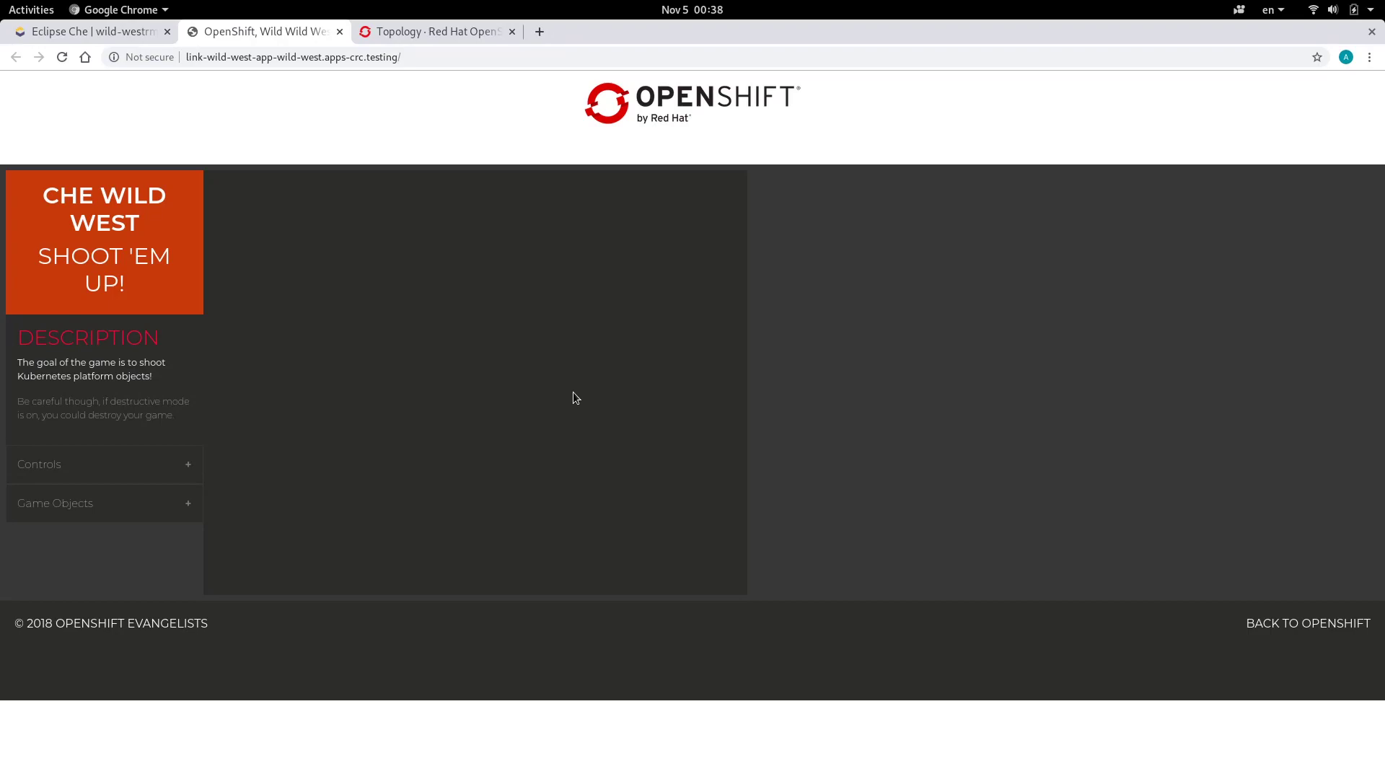
Show the logs of the backend and frontend components in Eclipse Che.
key("ctrl+Page_Up")
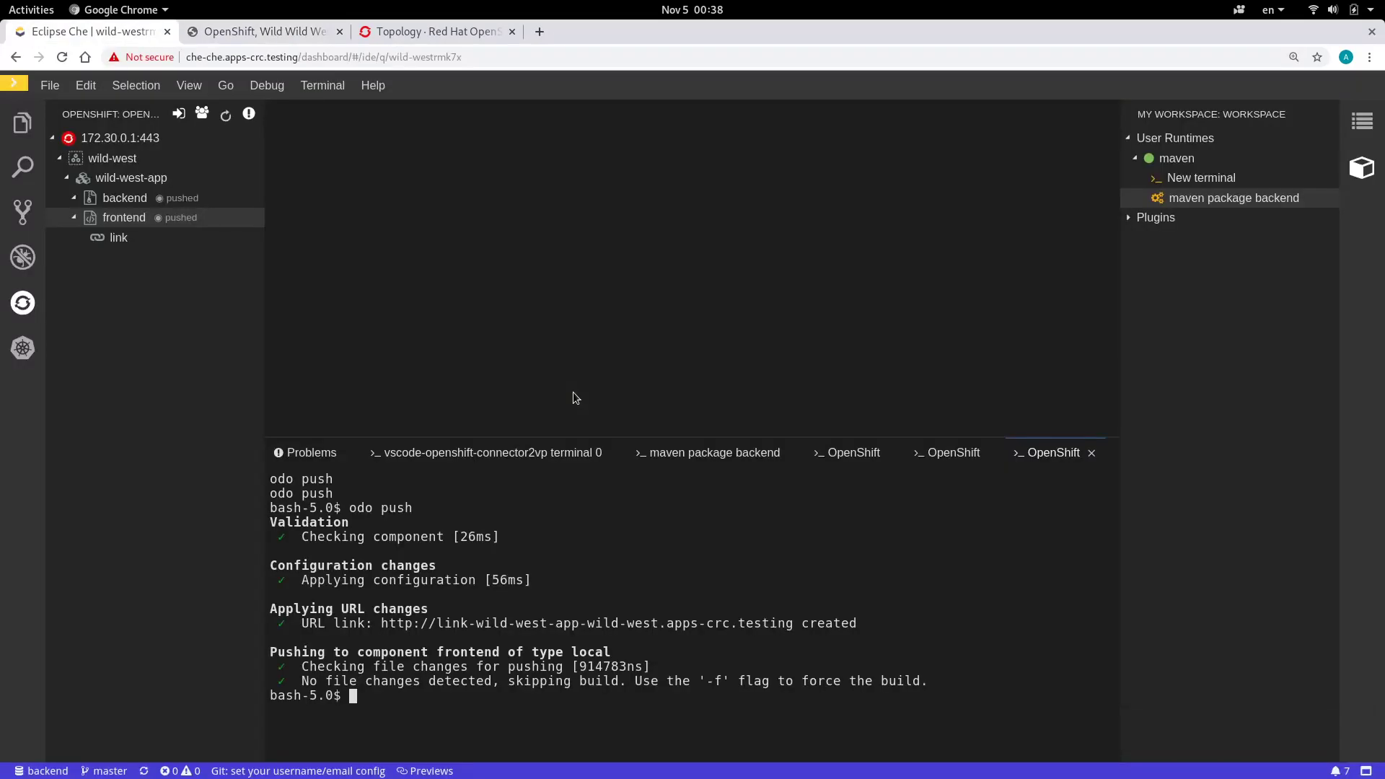
right_click(128, 199)
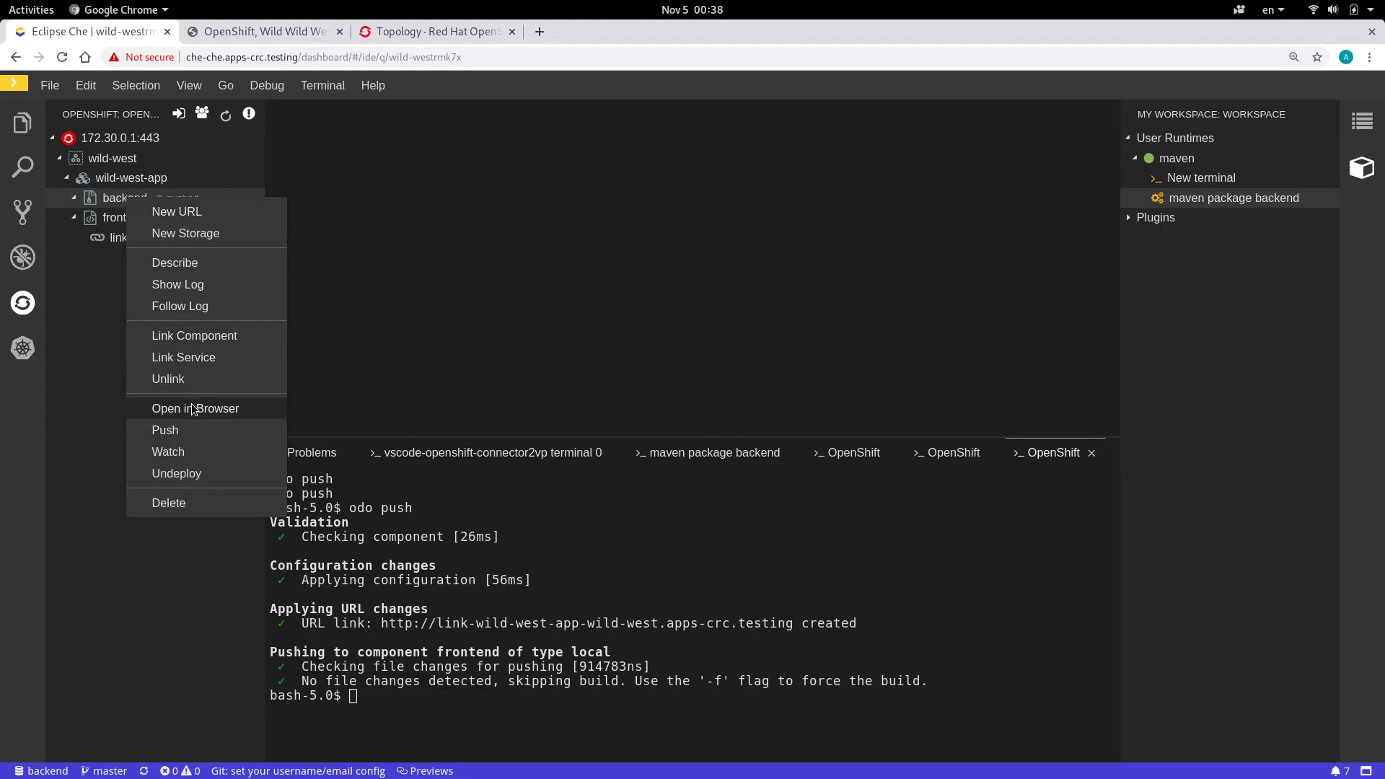
left_click(205, 286)
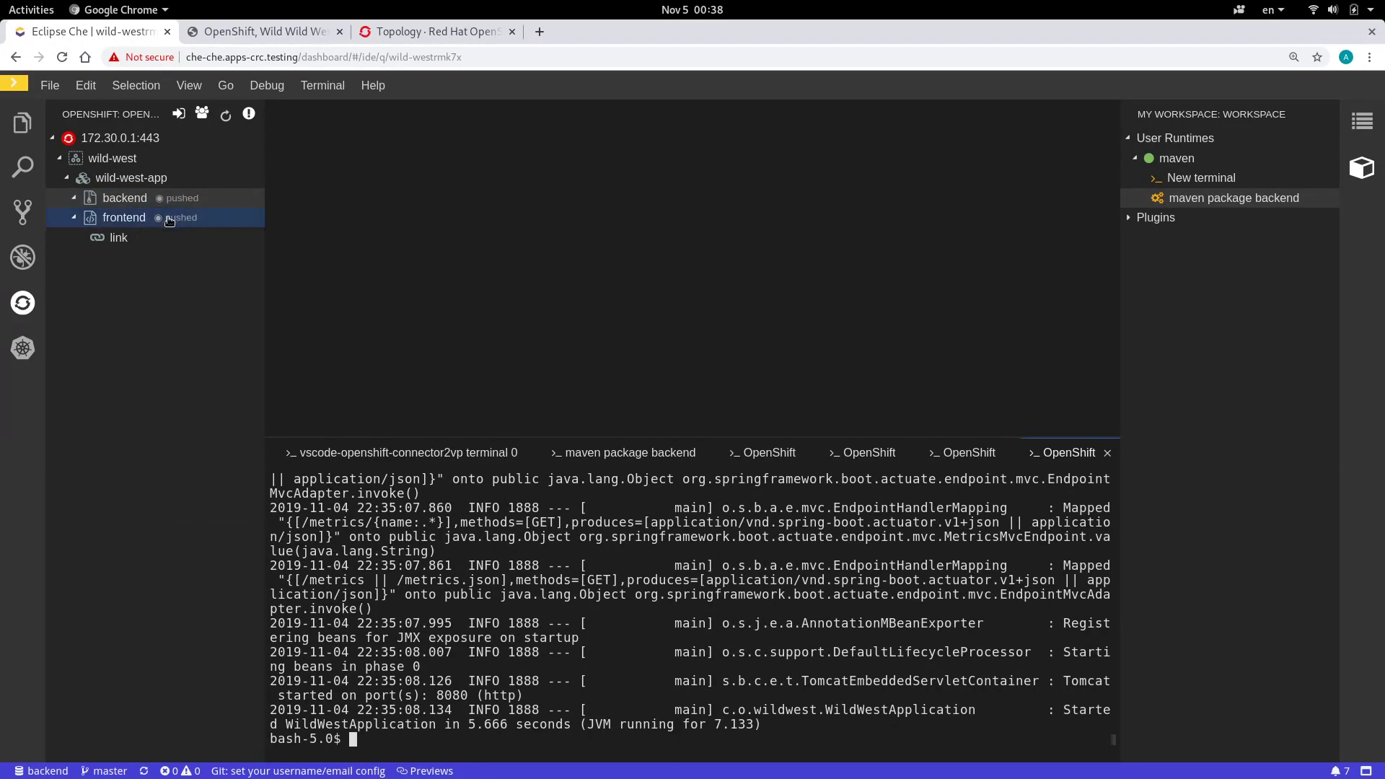
right_click(129, 219)
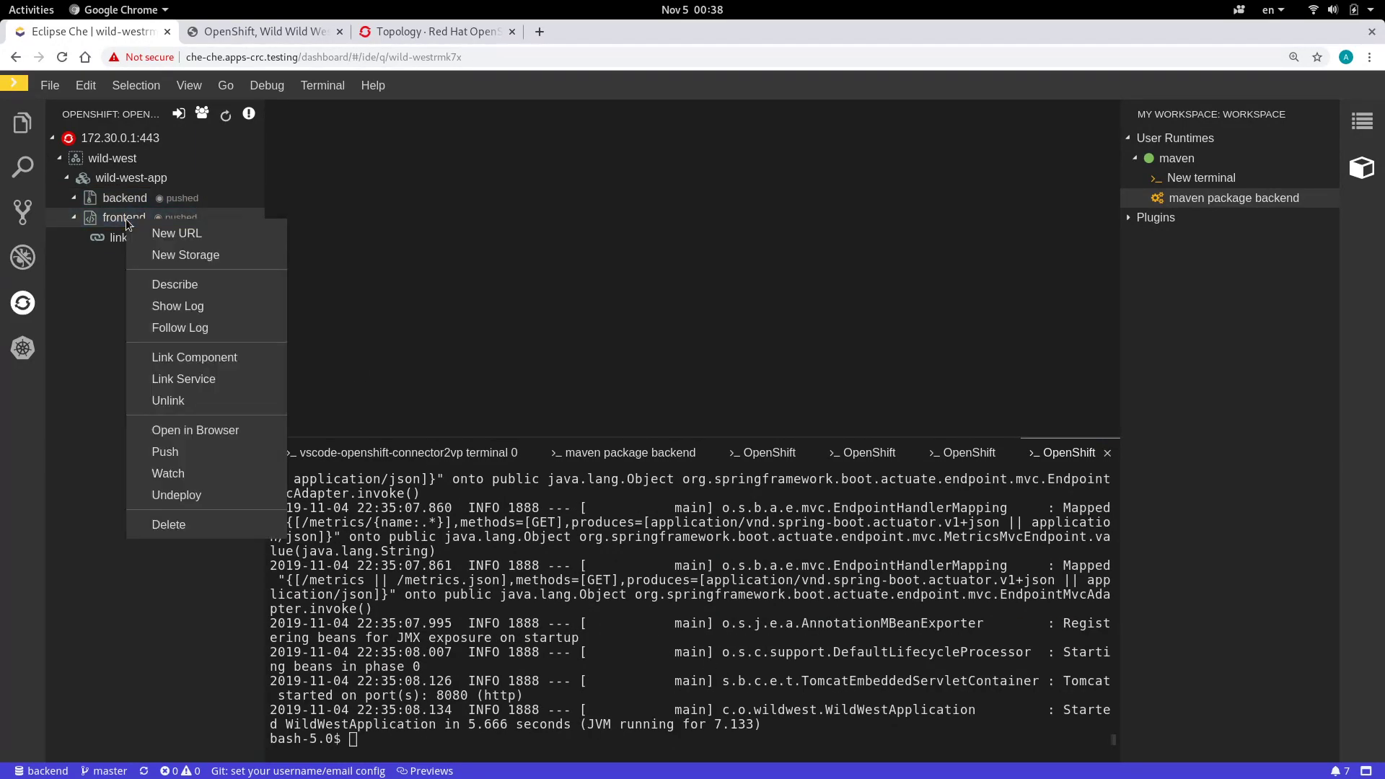
left_click(154, 306)
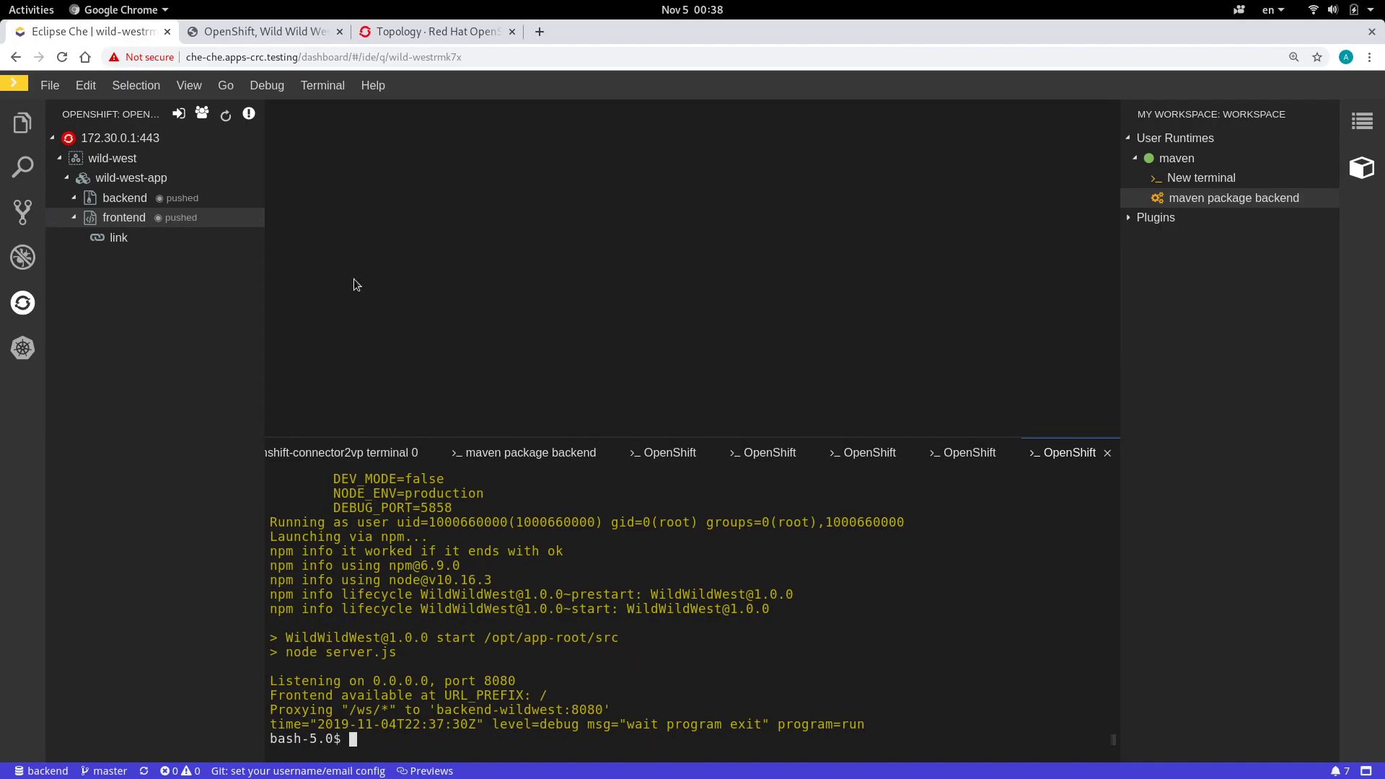
Link the frontend component to the backend component on port 8080, and reload the deployed Wild West page.
left_click(124, 218)
left_click(127, 219)
right_click(126, 219)
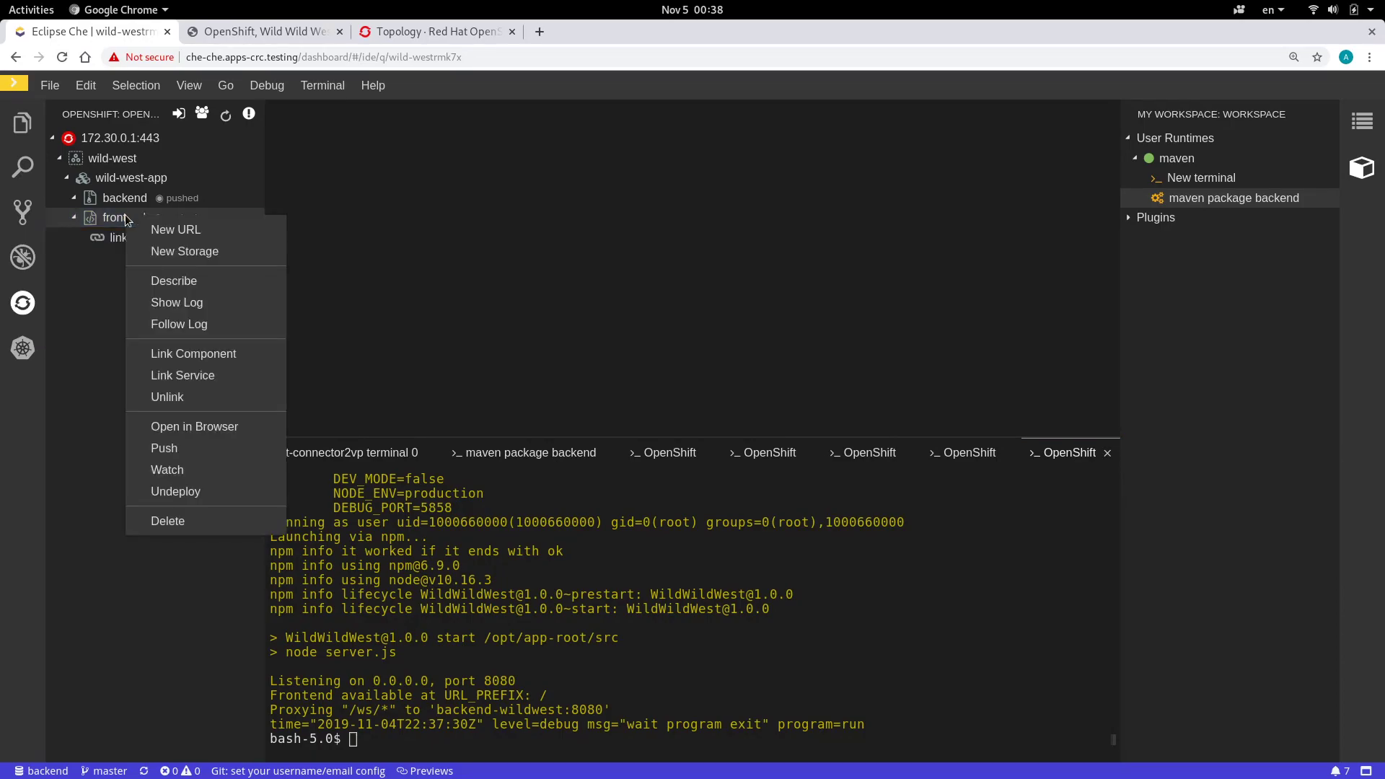
left_click(153, 353)
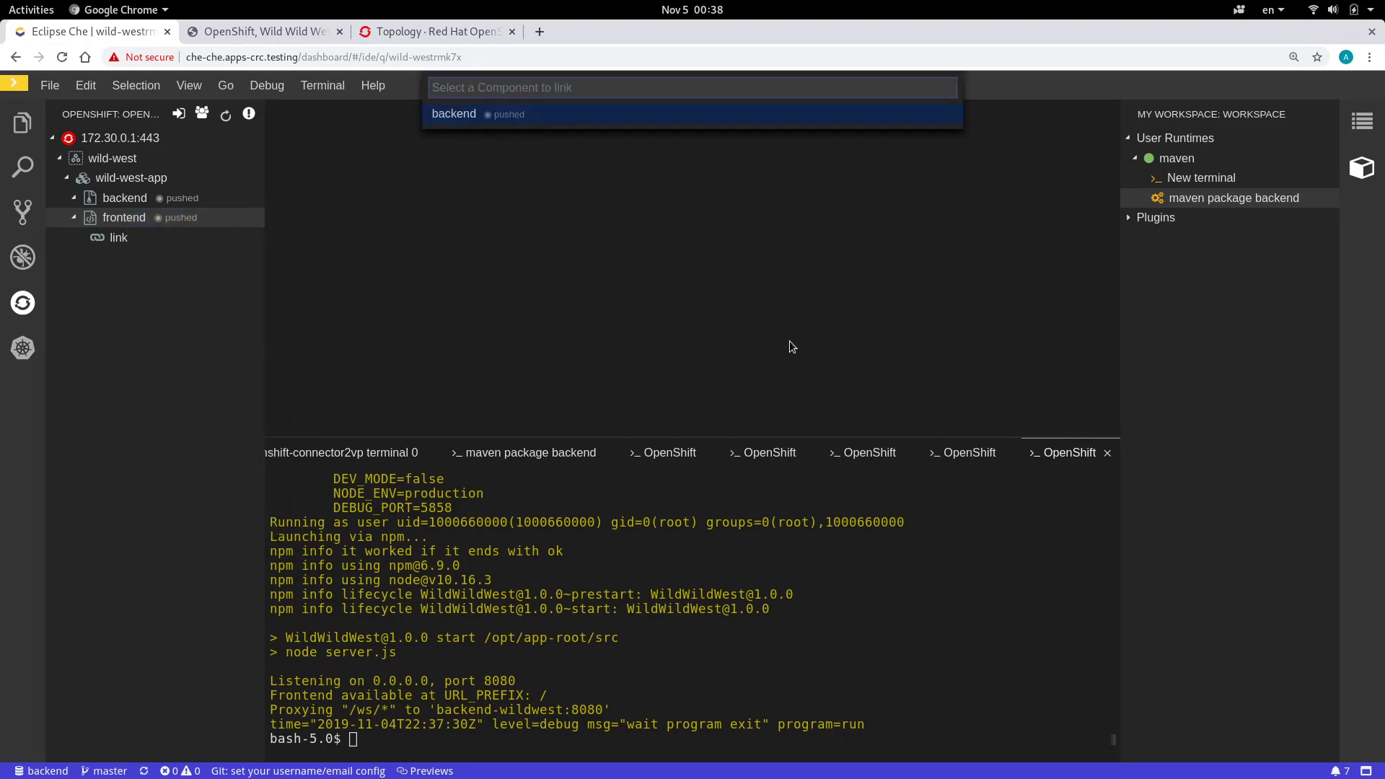
key("Return")
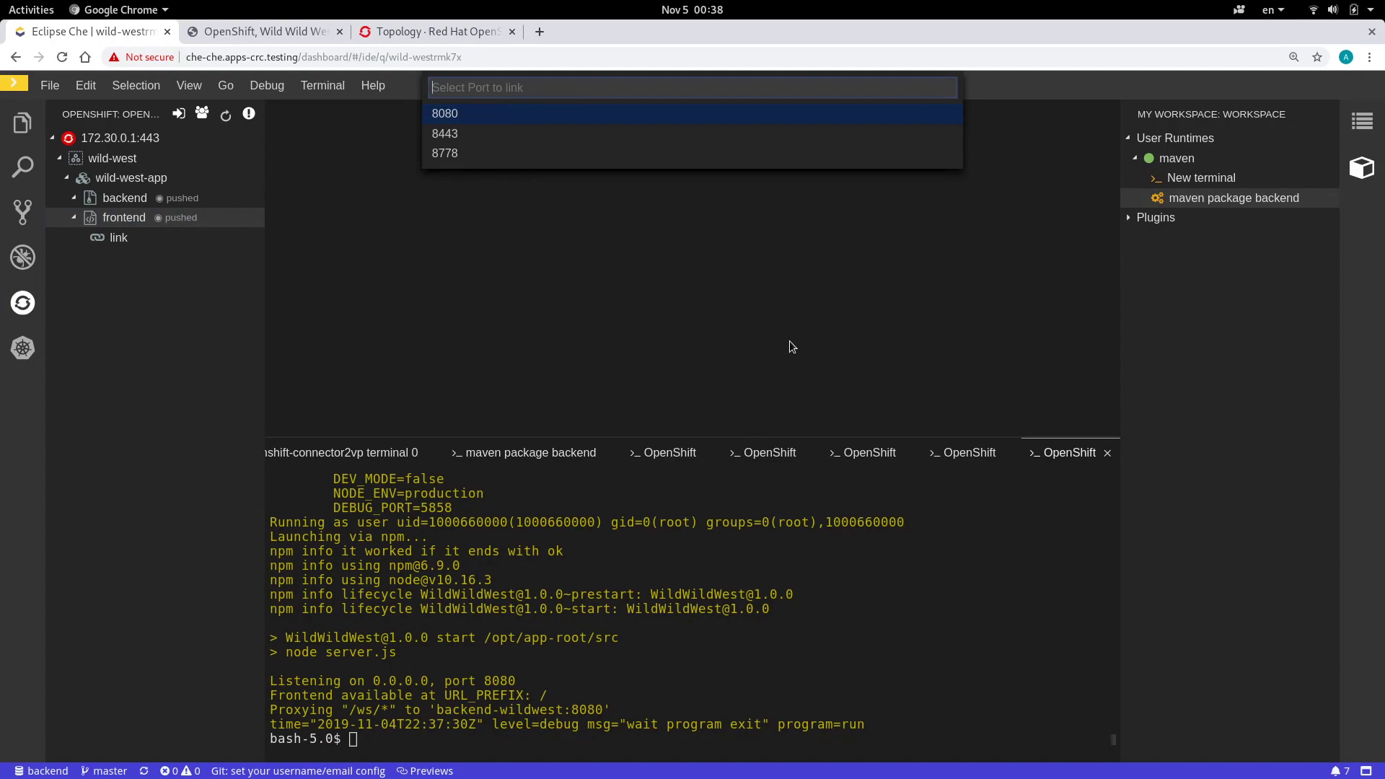
key("Return")
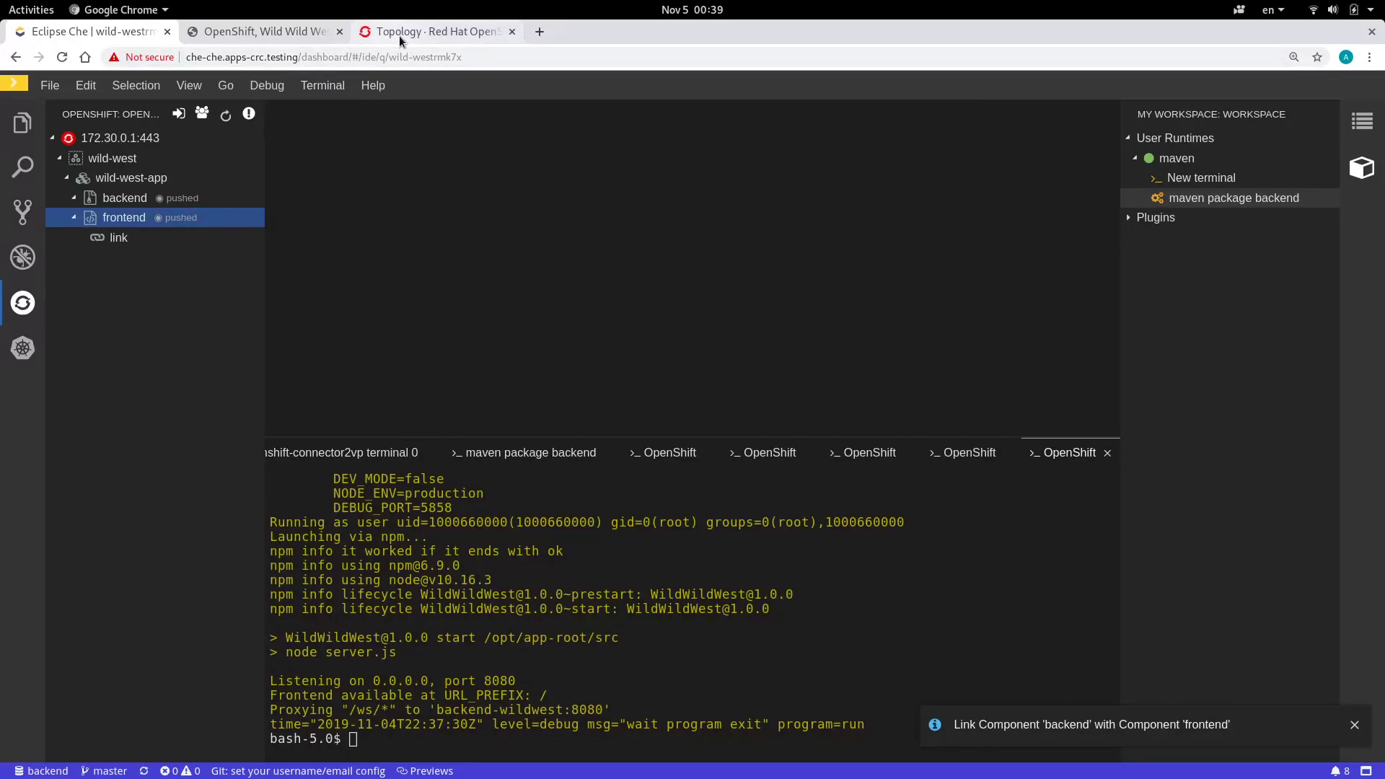
left_click(263, 31)
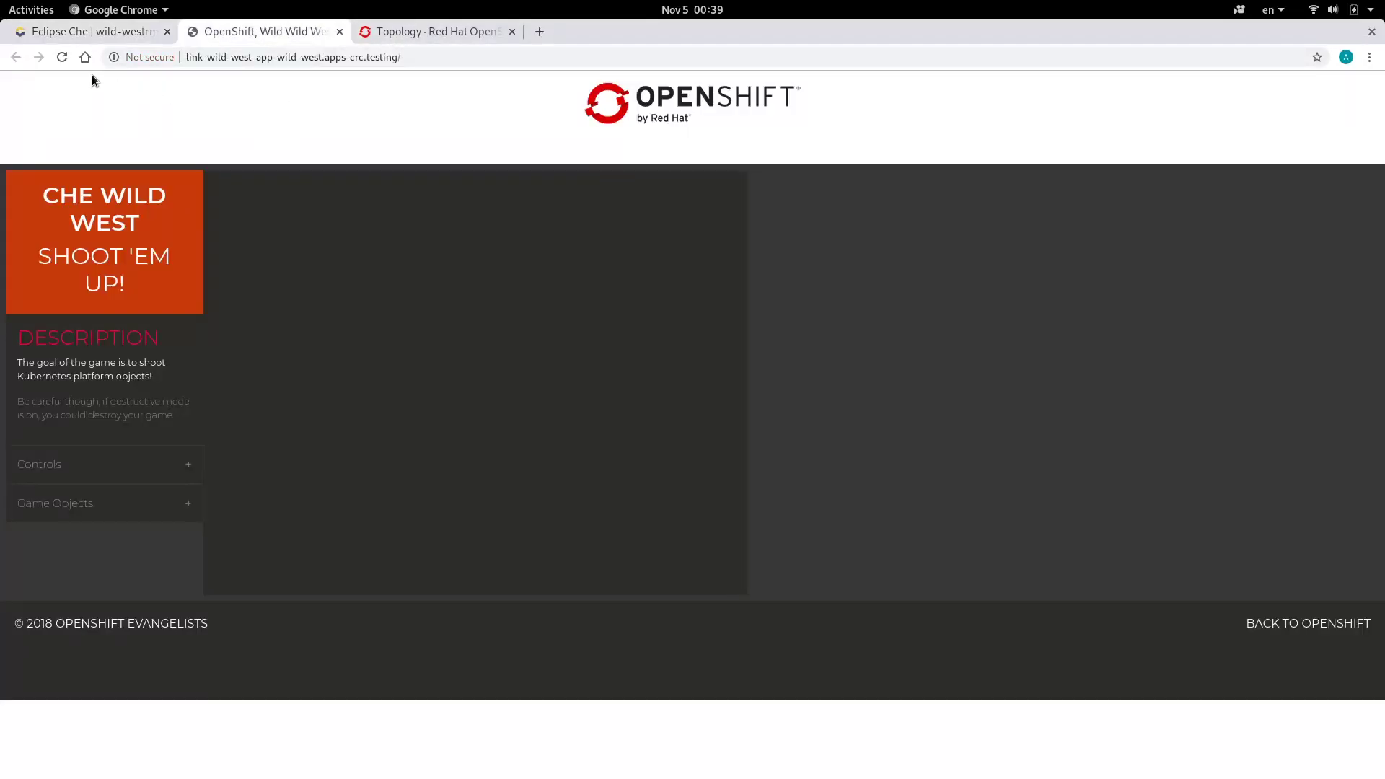
left_click(62, 58)
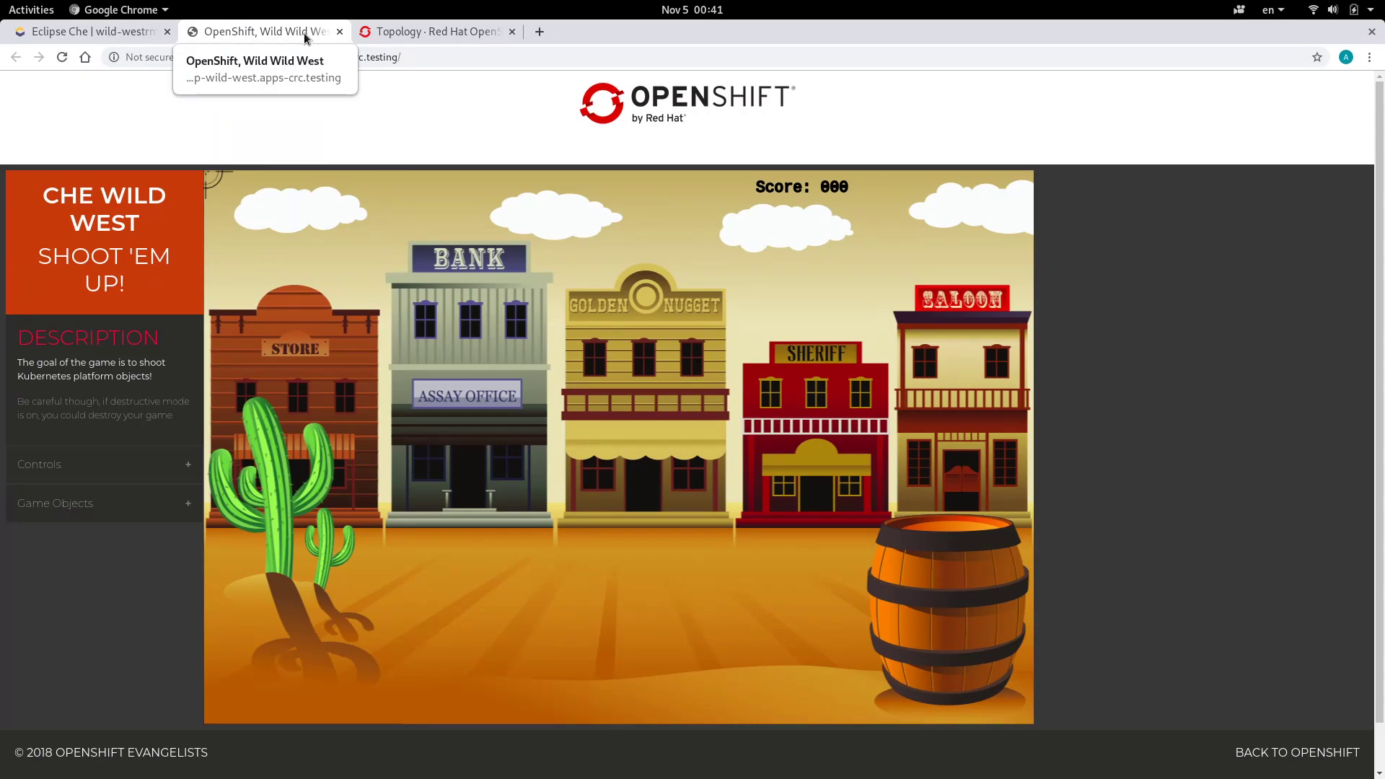
Return to Eclipse Che and start watching the frontend component for file changes.
left_click(109, 29)
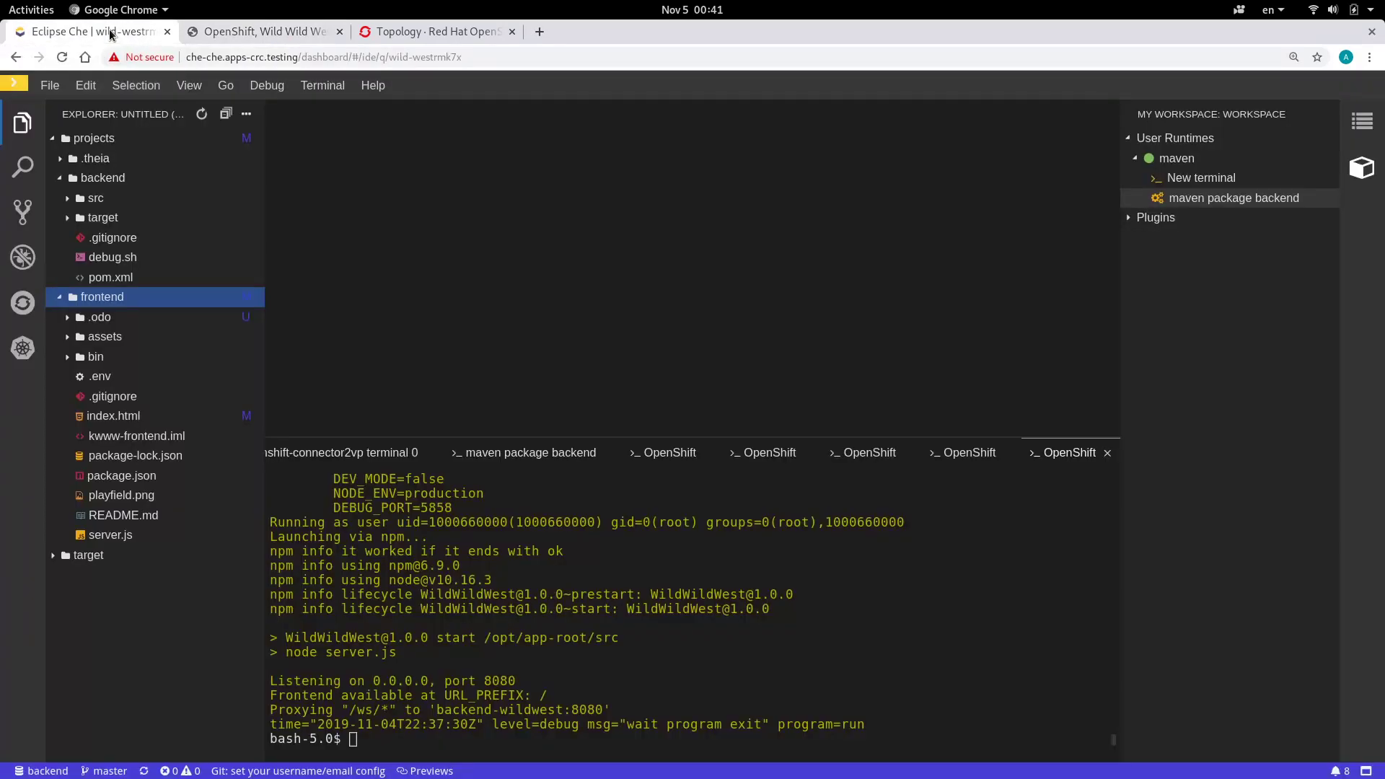
left_click(16, 309)
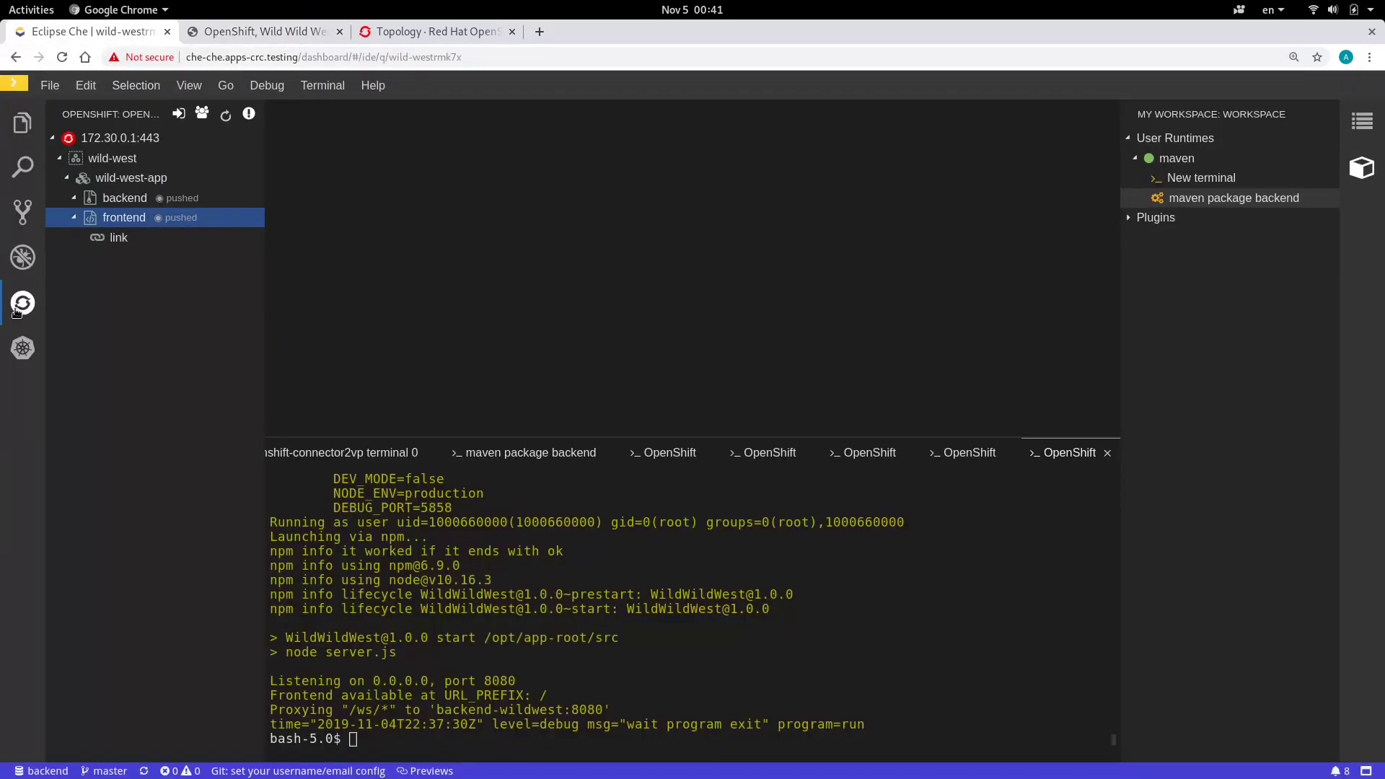
right_click(121, 218)
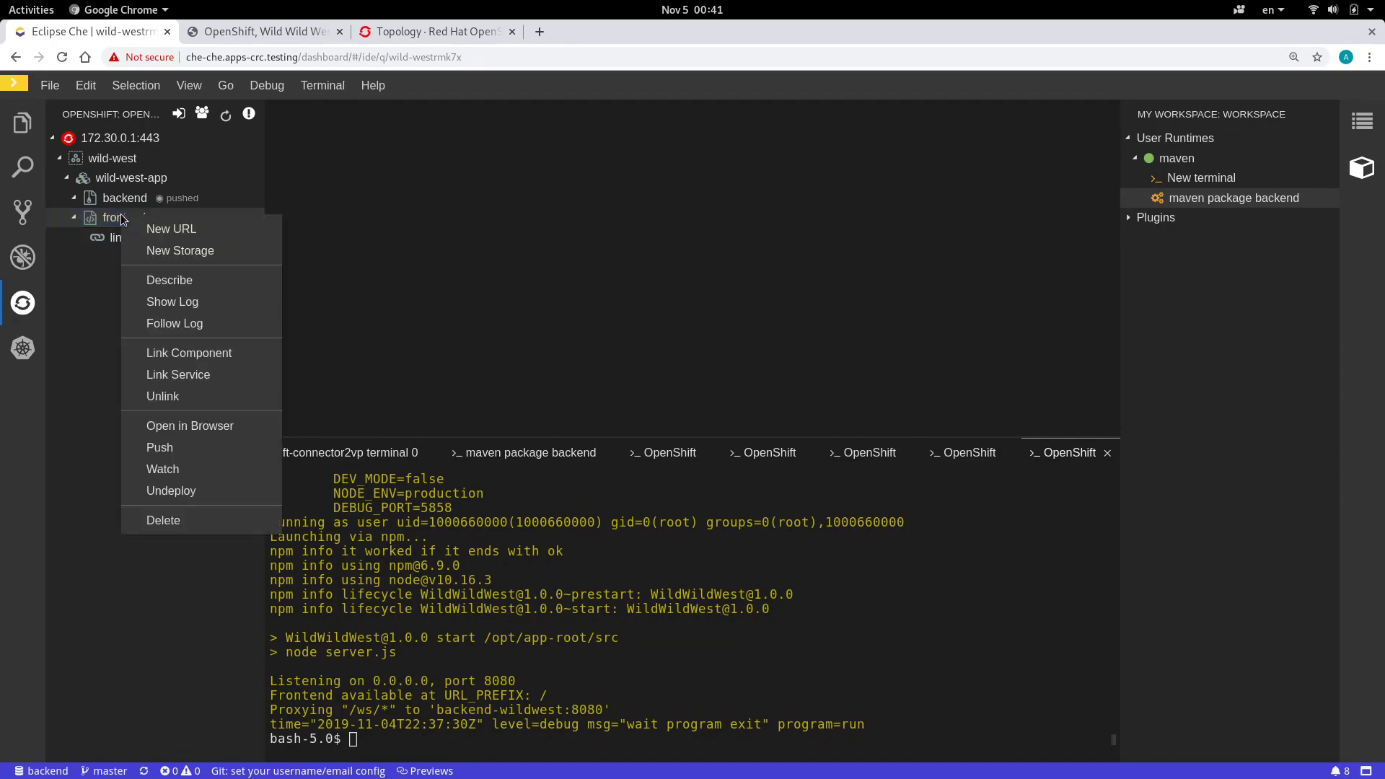
left_click(207, 470)
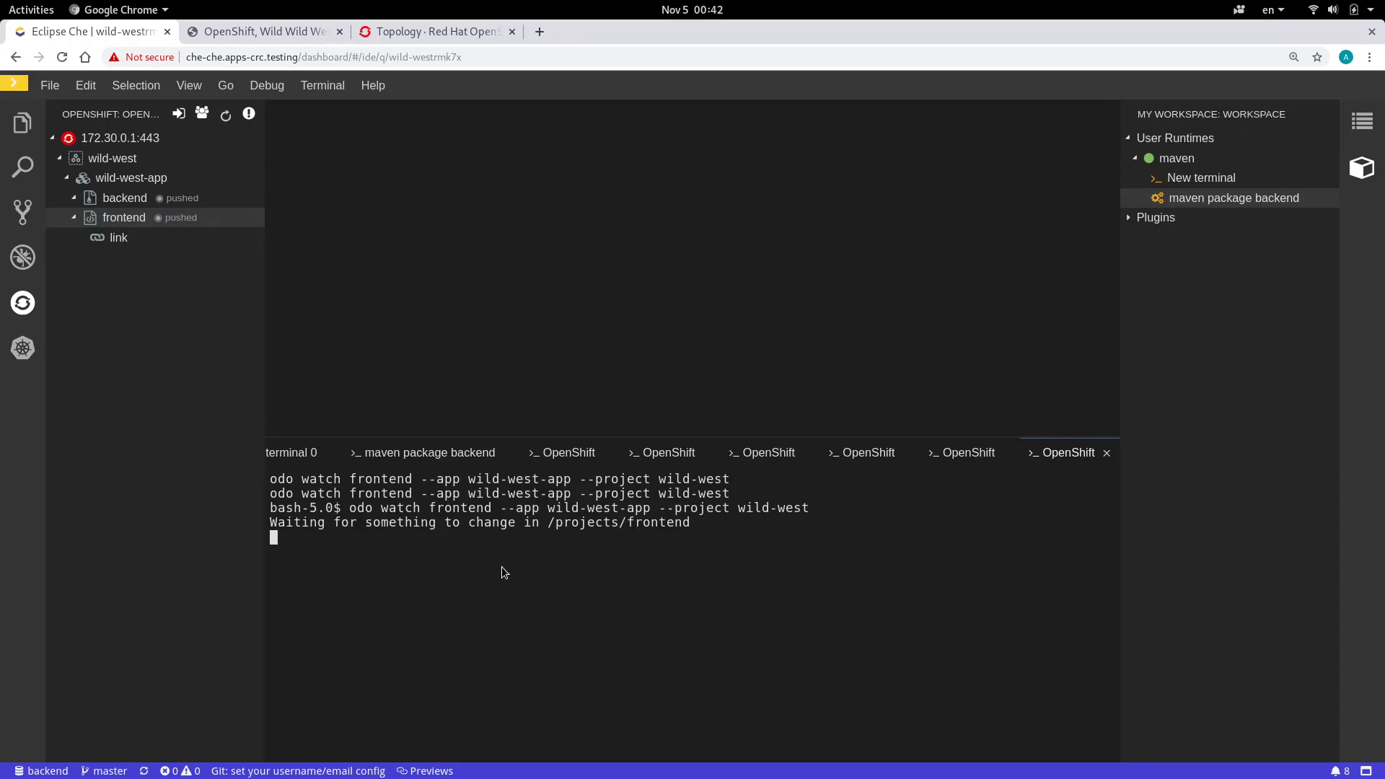
Change the h1 heading in the frontend's index.html to "Eclipse Che Wild West", save it, and reload the deployed game page.
left_click(23, 123)
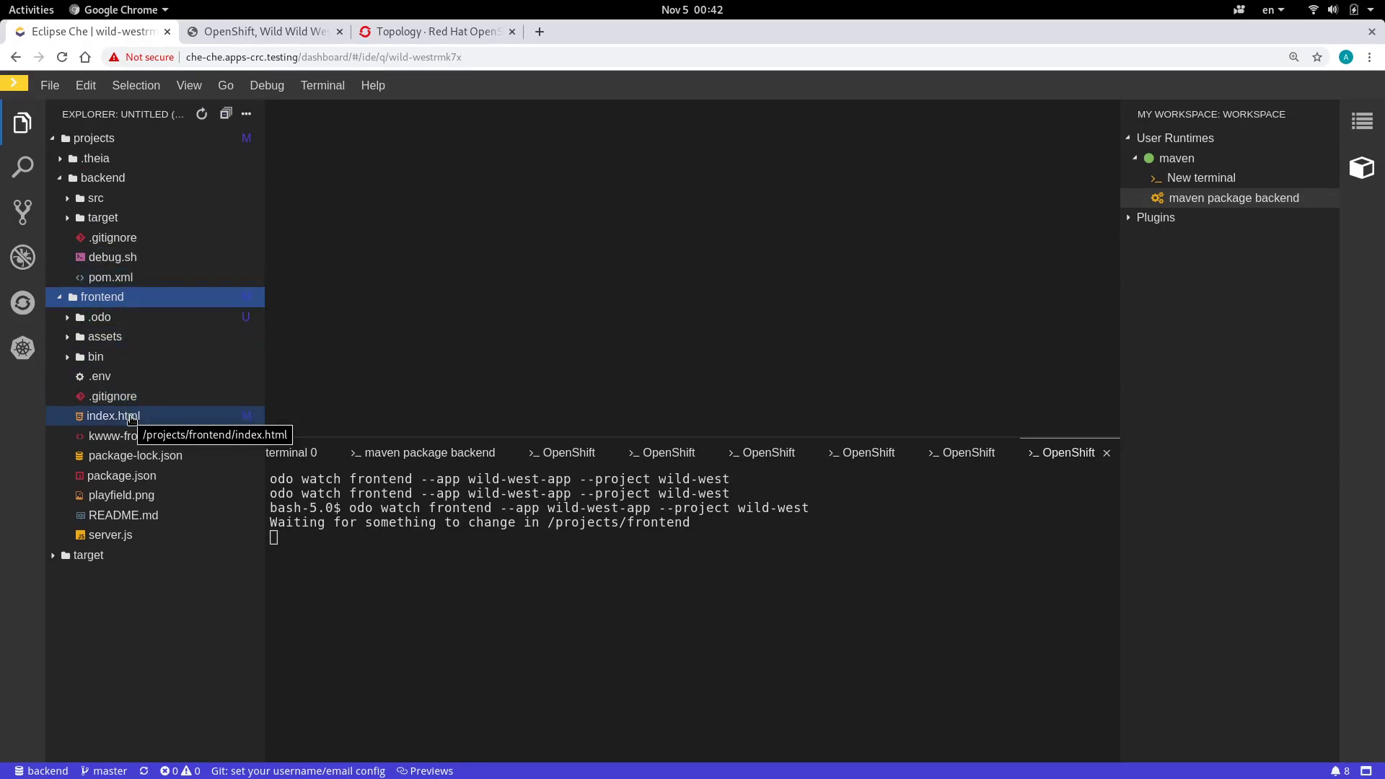
left_click(132, 417)
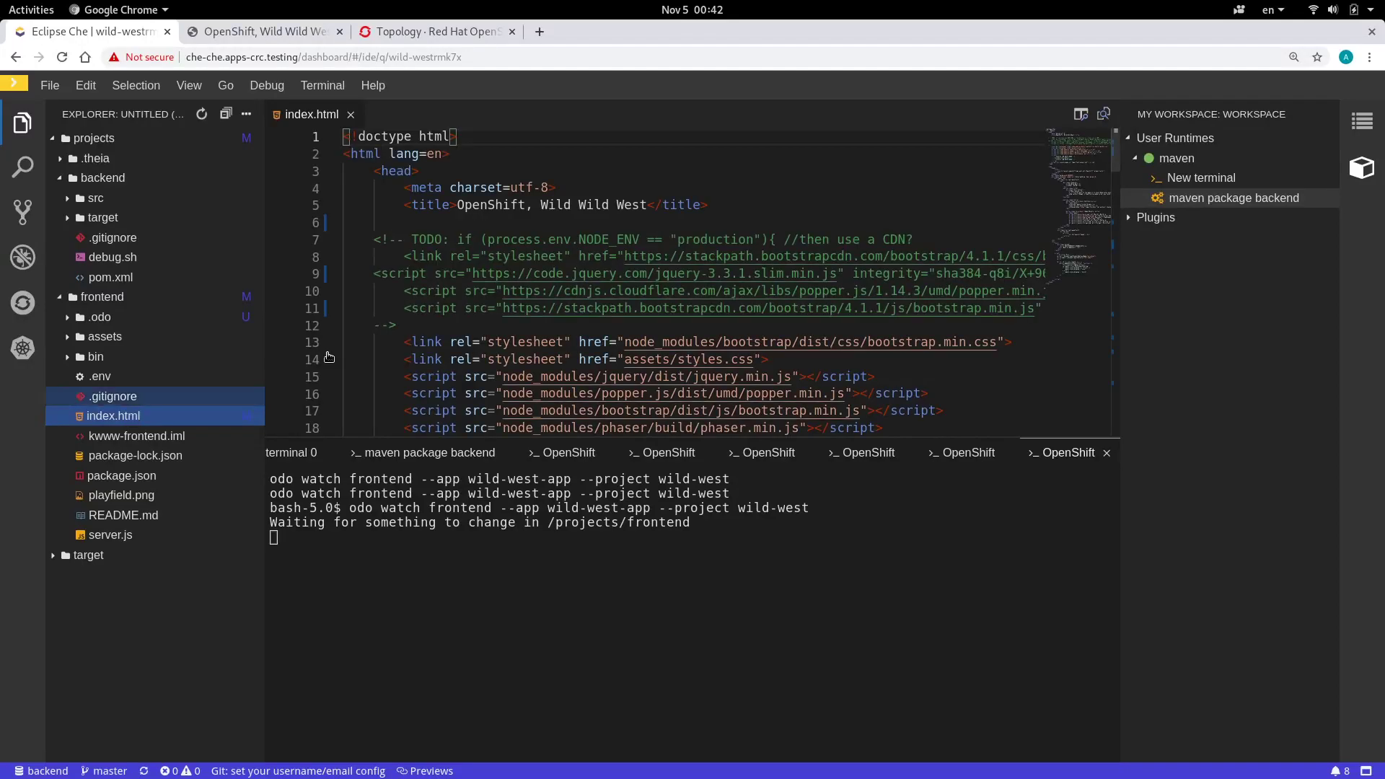
scroll(563, 331, "down", 9)
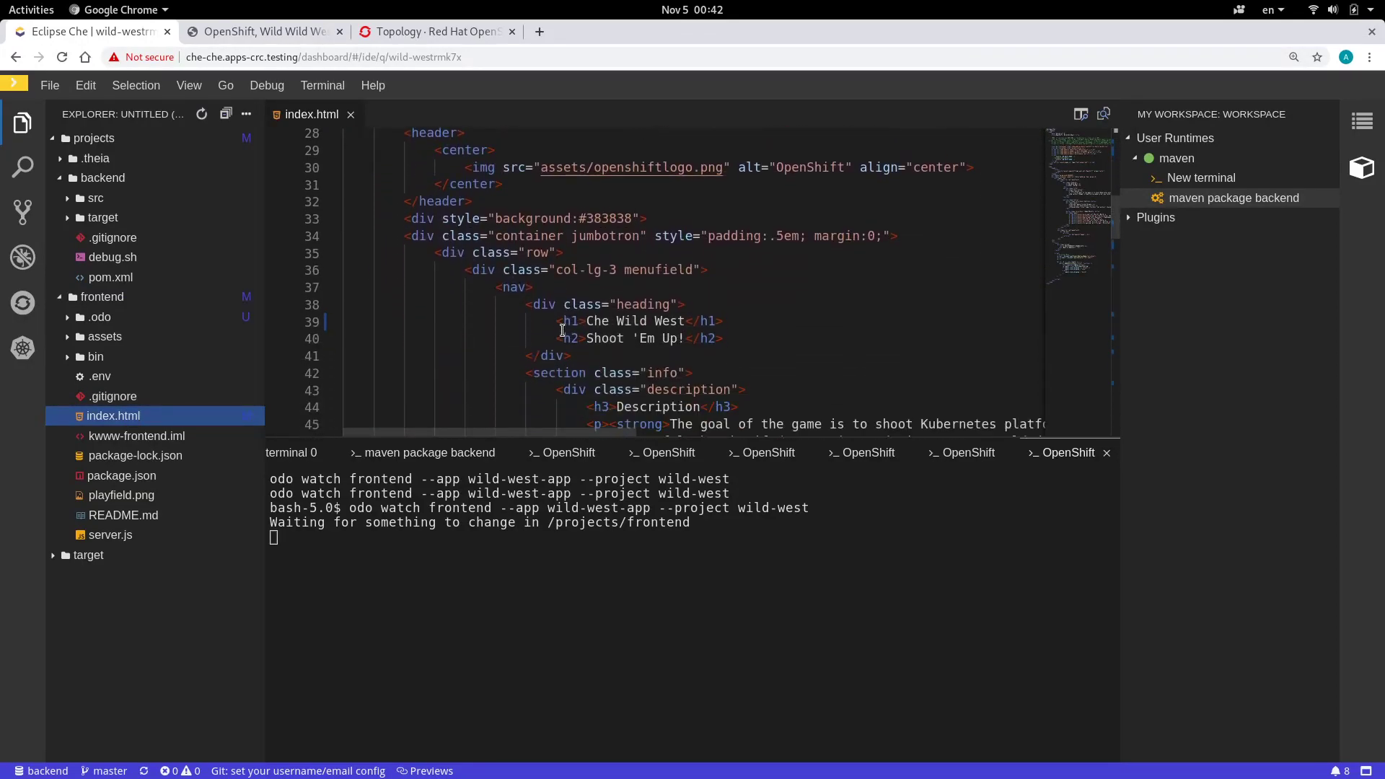
scroll(563, 330, "down", 1)
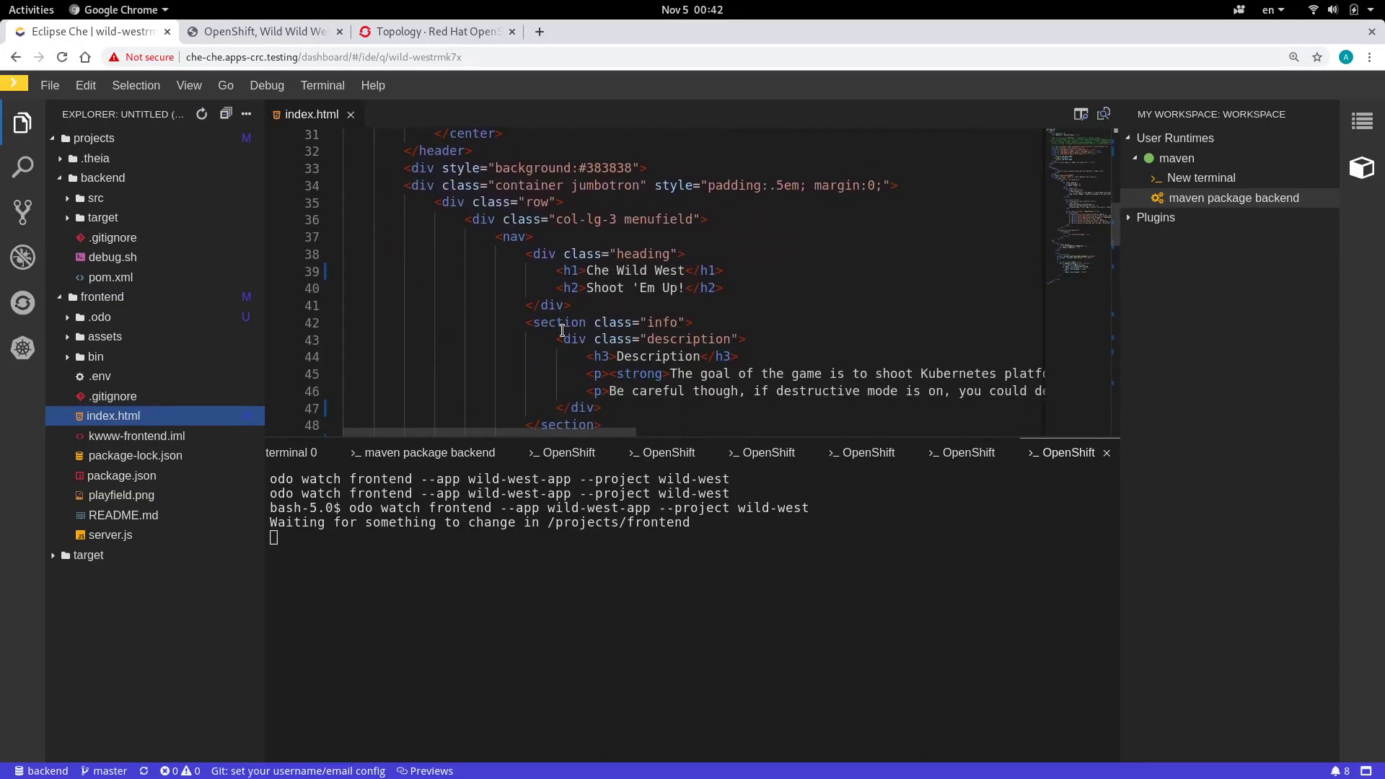
left_click(587, 271)
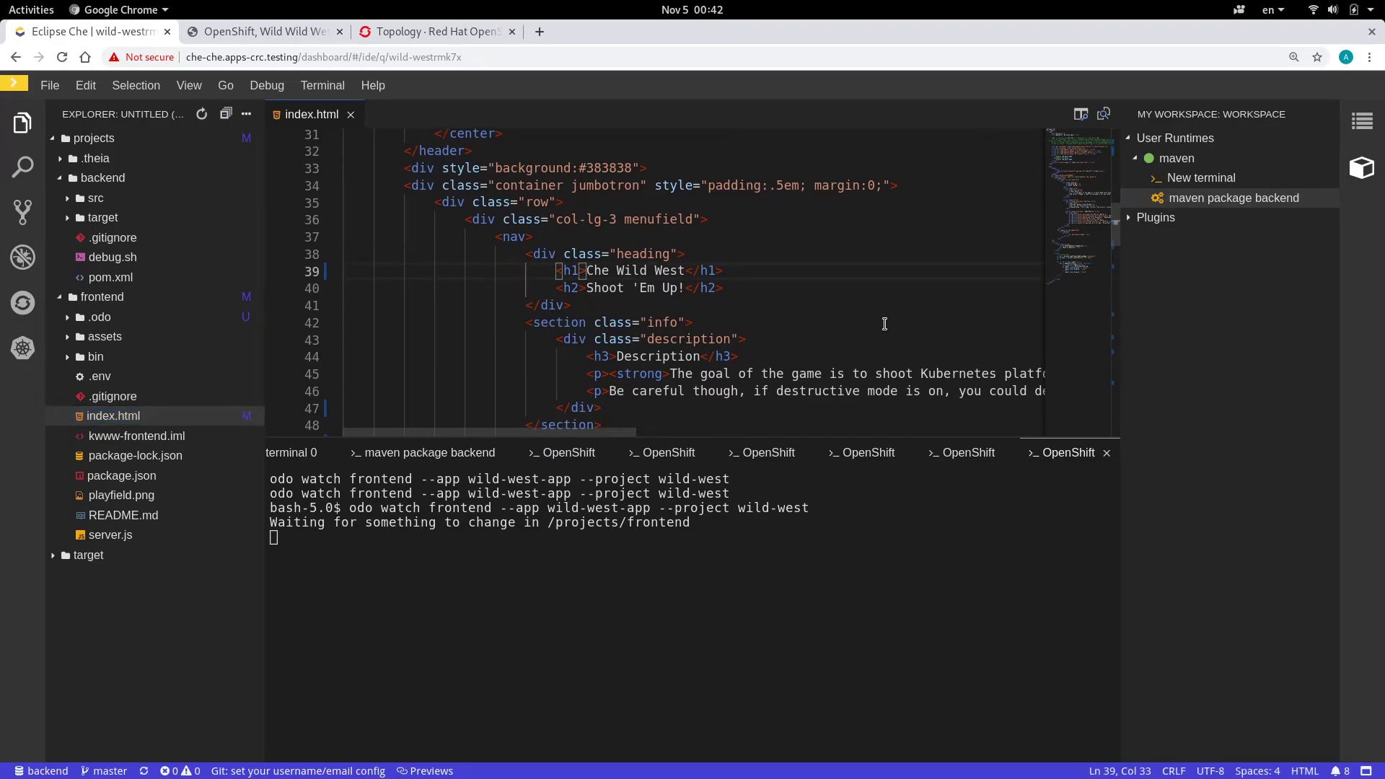
type("Eclipse")
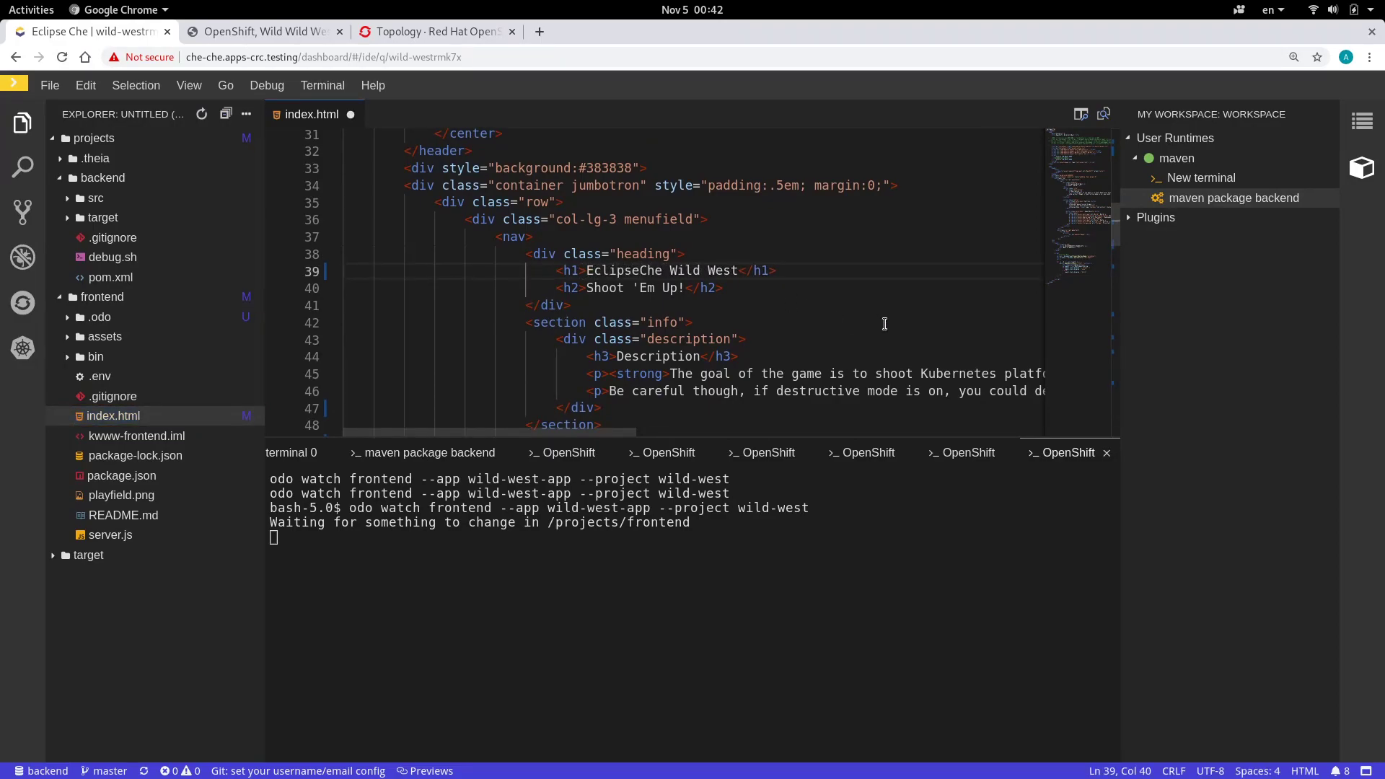
key("ctrl+s")
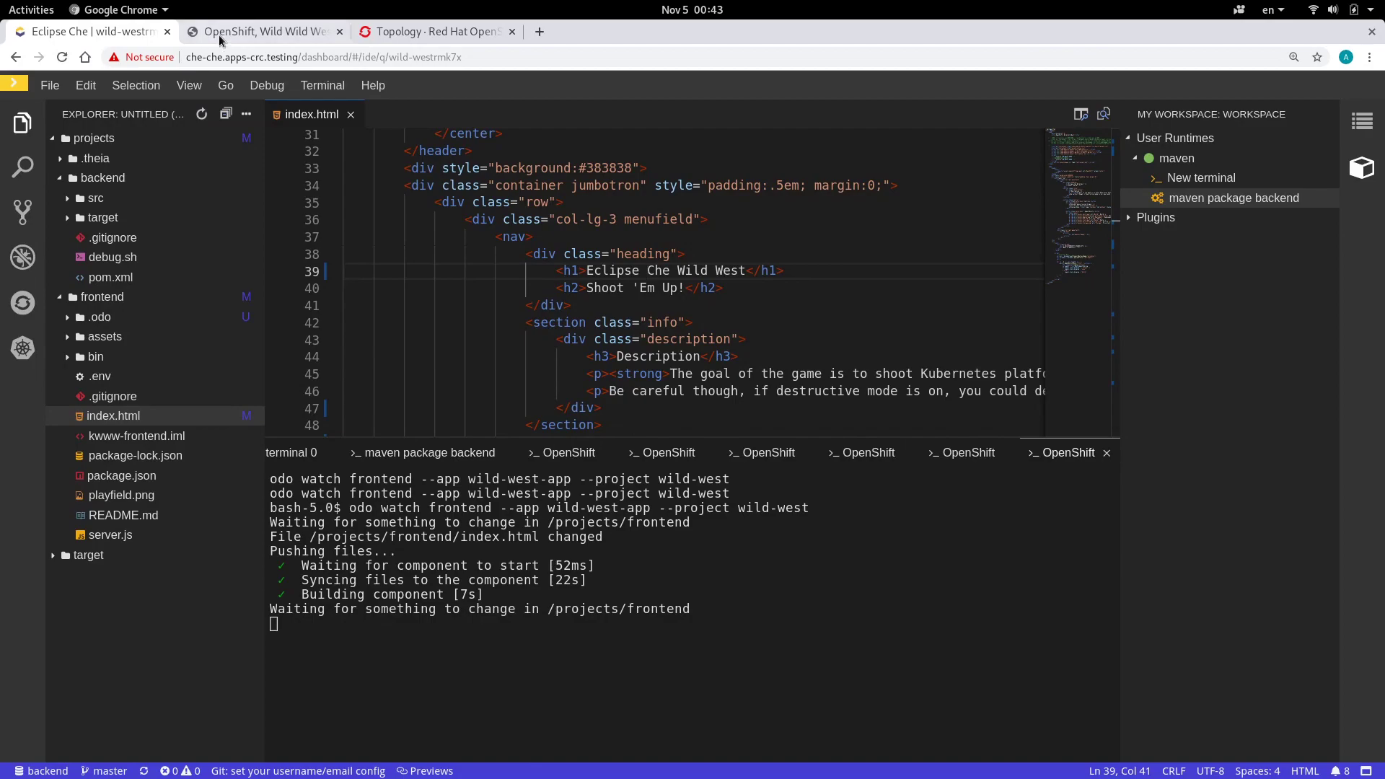
left_click(240, 32)
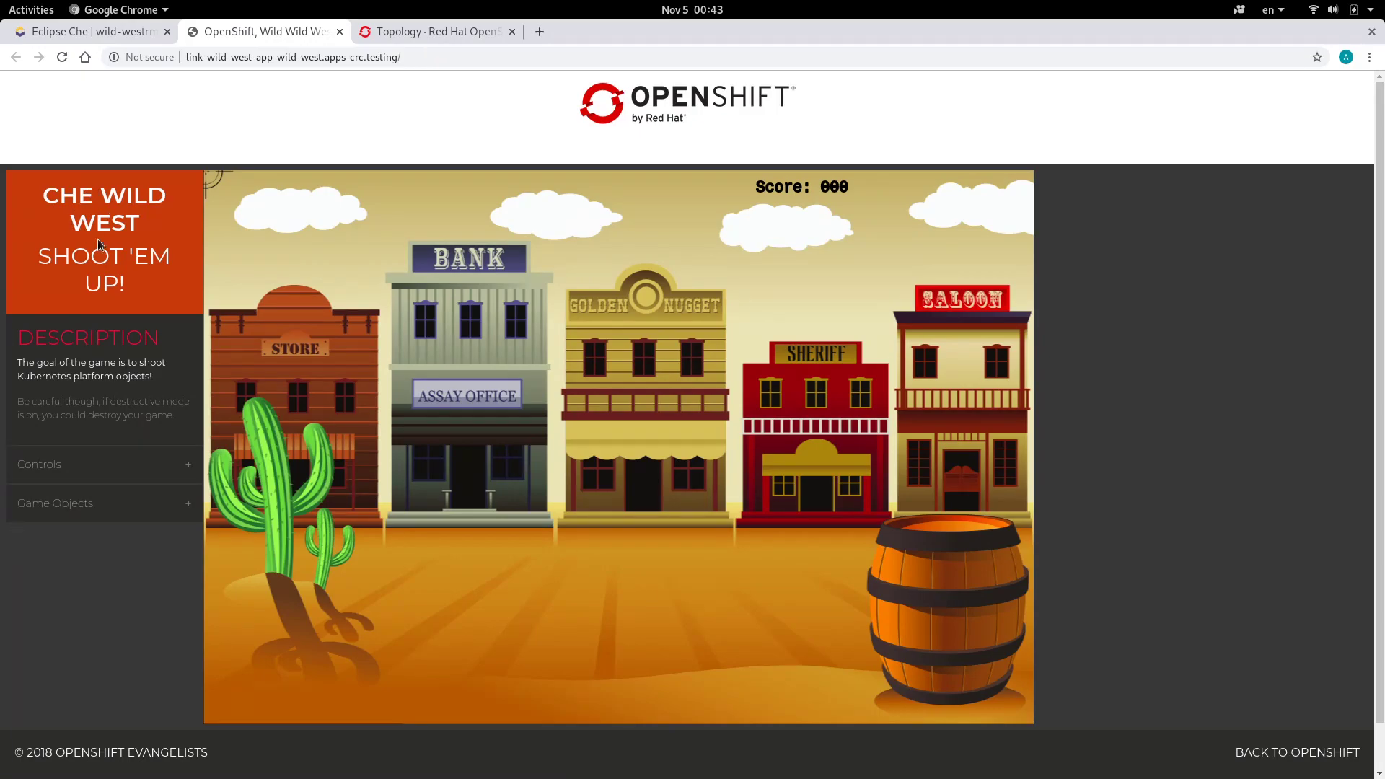
key("F5")
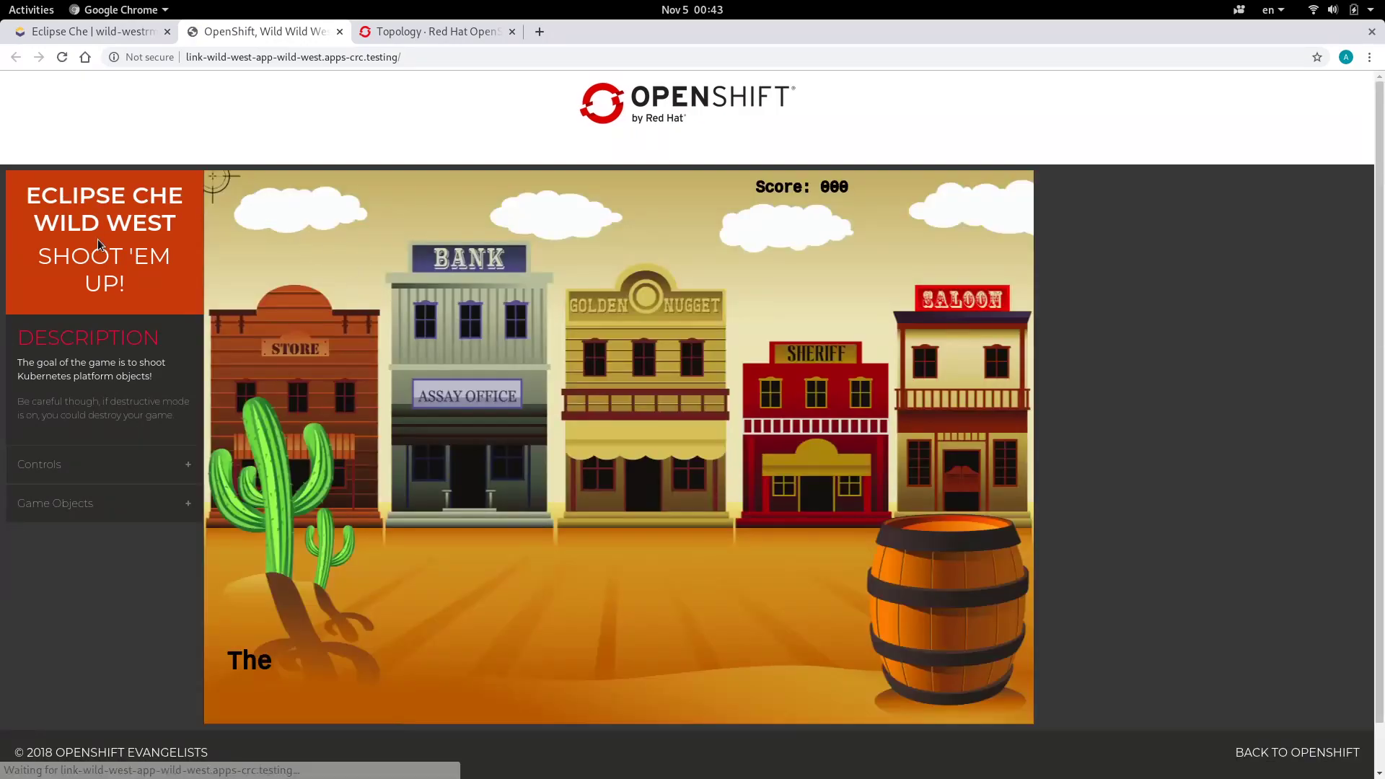